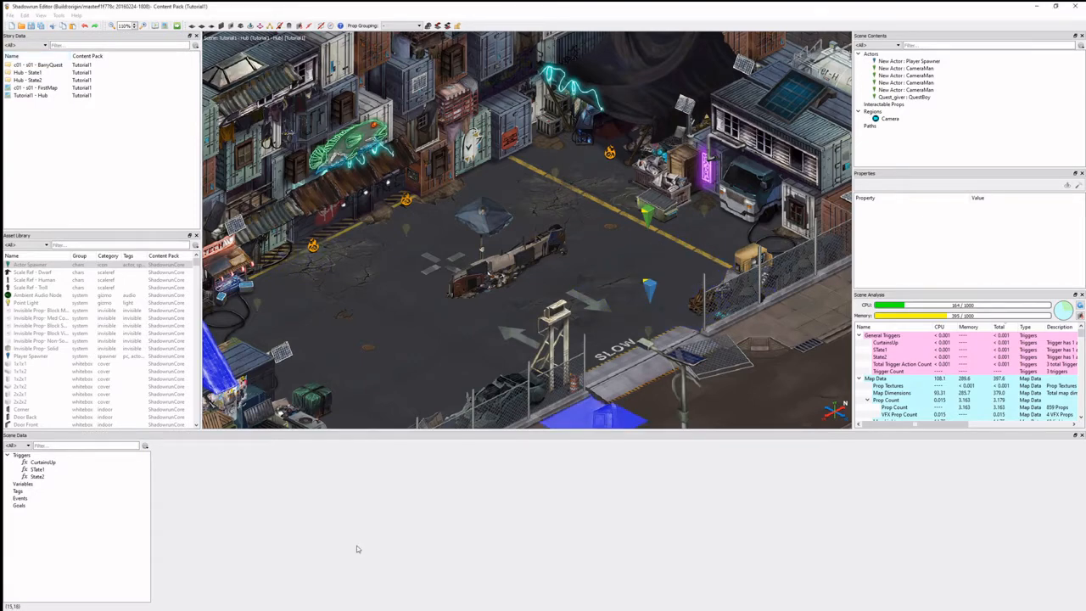
- Create a new tag in the scene data and name it T1
left_click(36, 492)
right_click(37, 496)
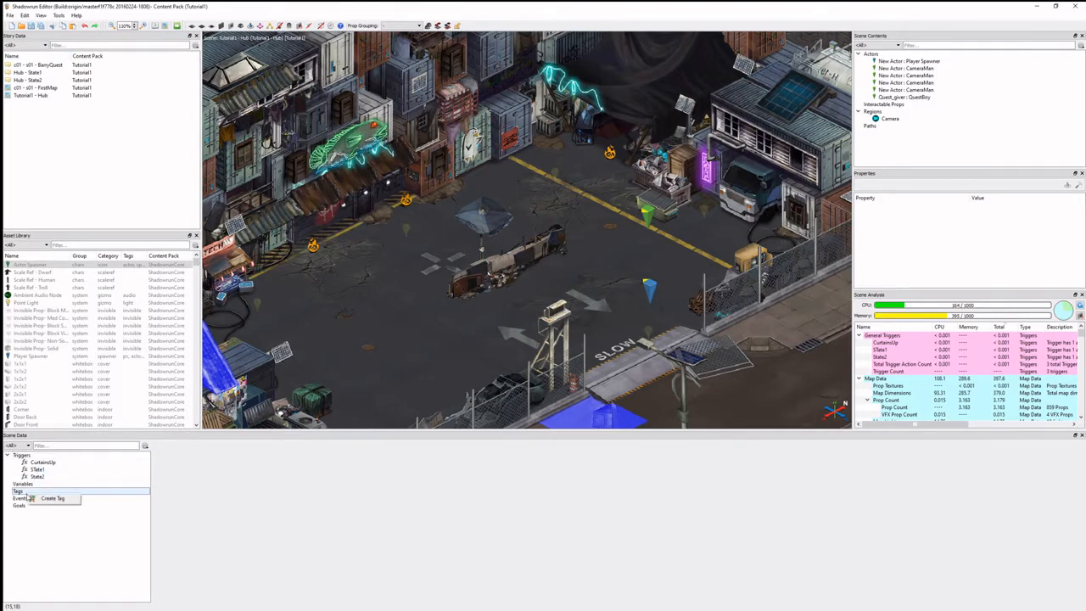
left_click(50, 498)
double_click(51, 499)
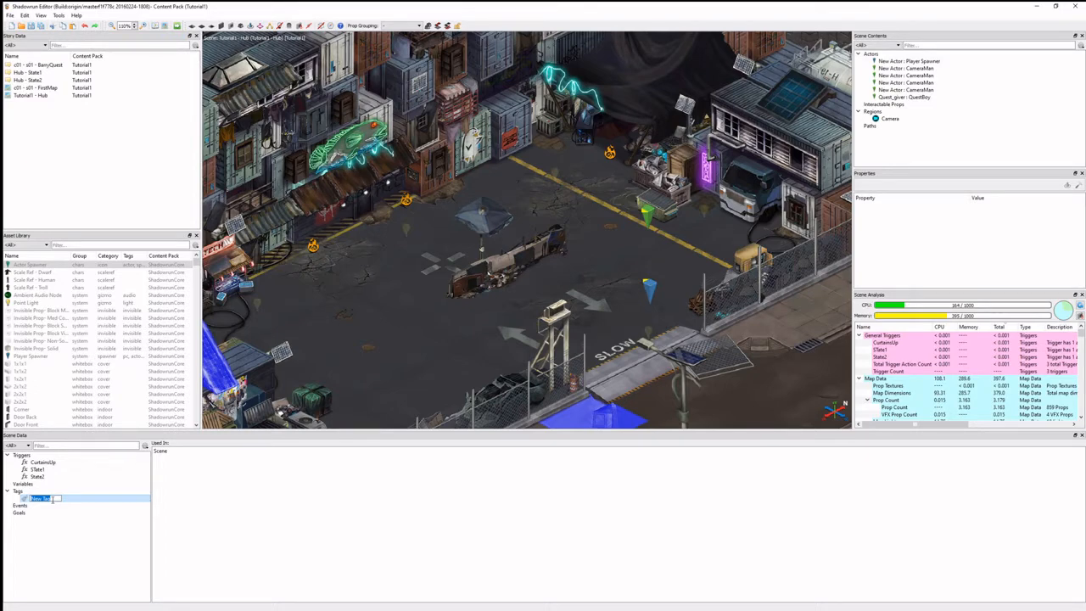
type("T1")
key("Return")
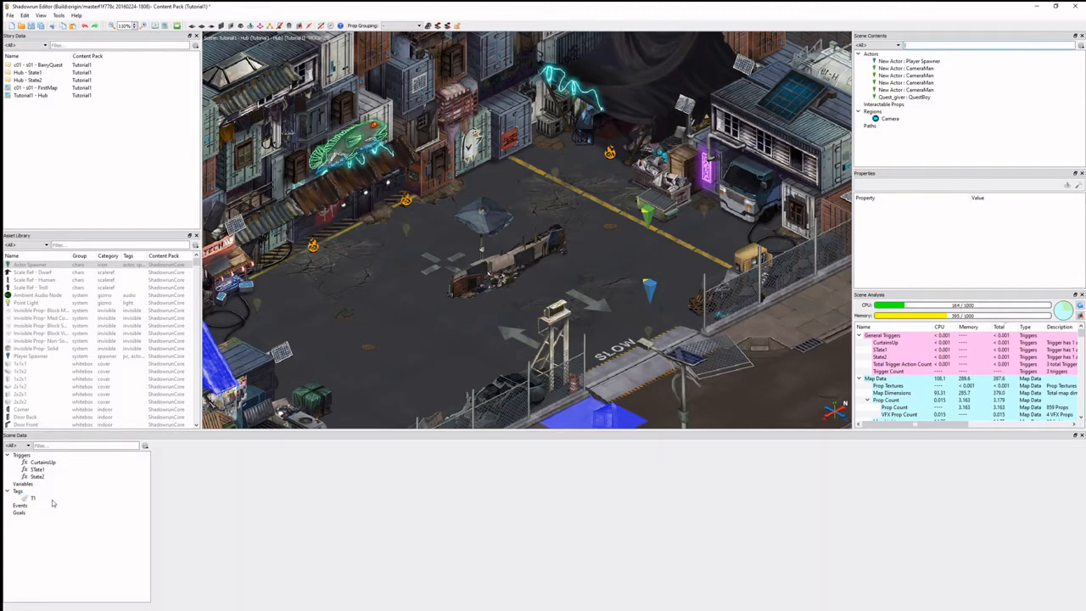
- Create two more scene tags named T2 and T3, and save the scene
right_click(46, 492)
left_click(56, 497)
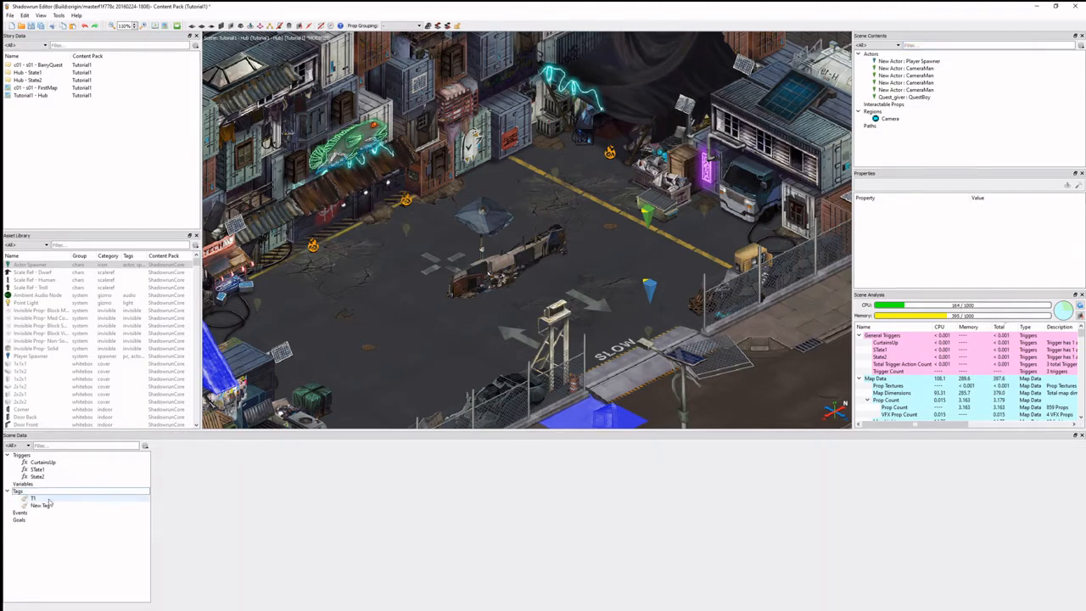
type("T2")
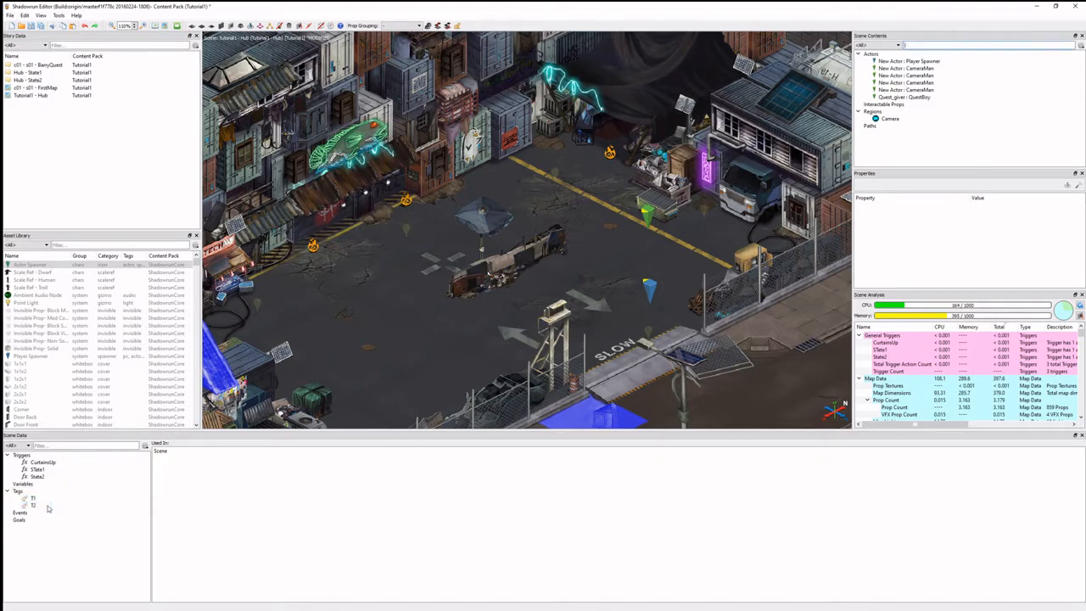
key("Return")
right_click(33, 495)
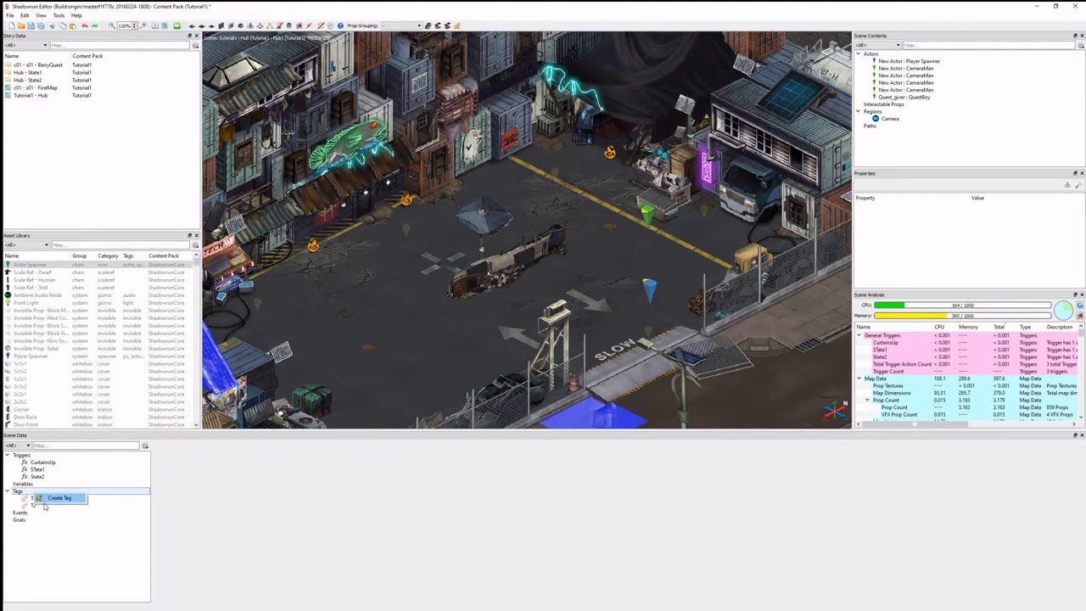
left_click(44, 502)
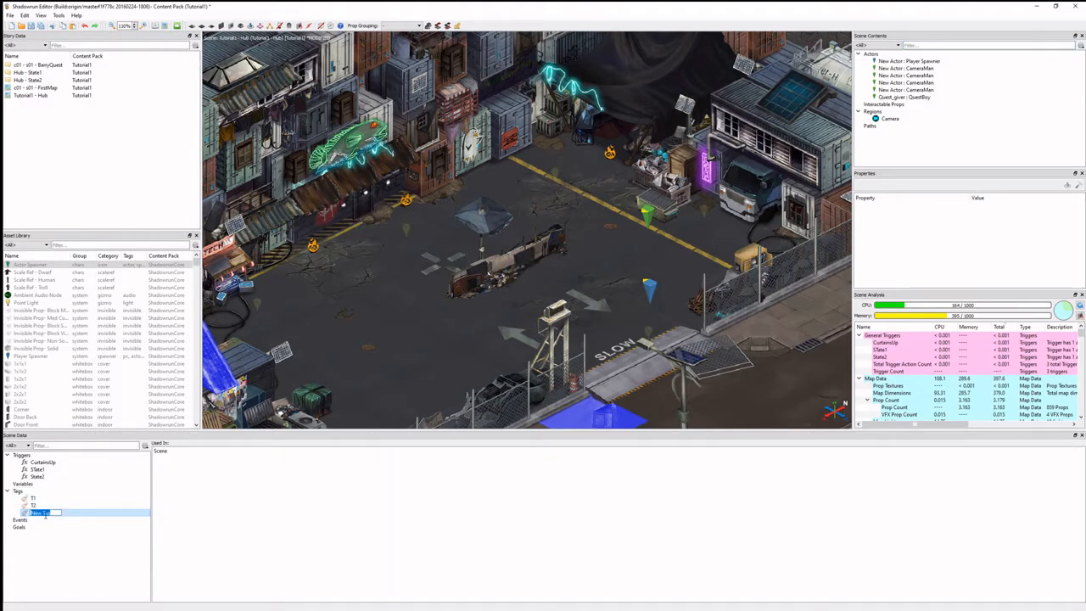
type("T3")
key("Return")
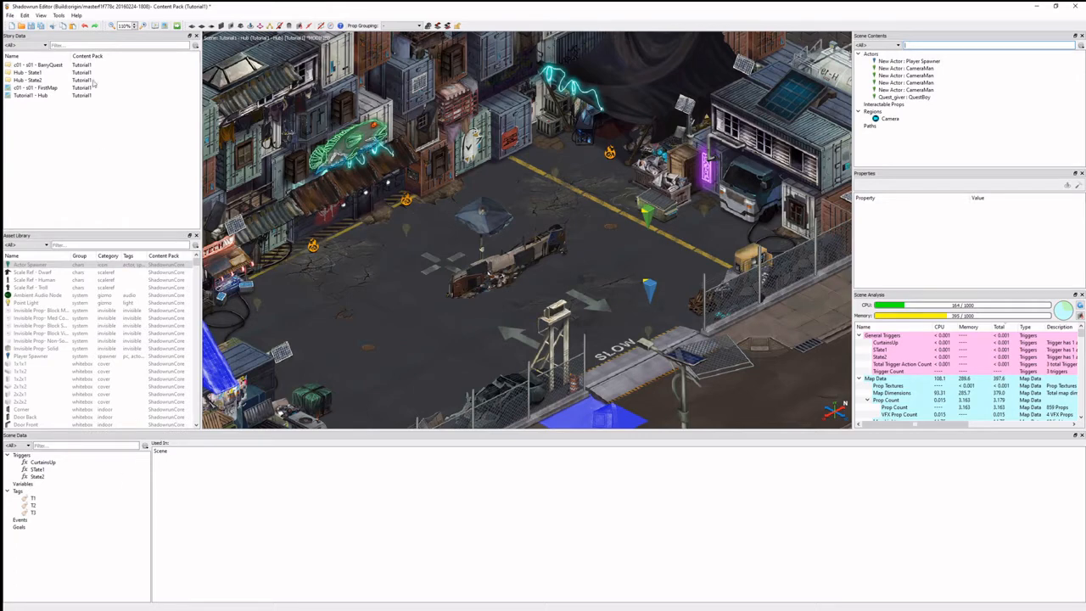
left_click(32, 25)
- Place an Actor Spawner on the open street beside the wreckage, at grid position X 13, Z 9
left_click_drag(34, 264, 420, 317)
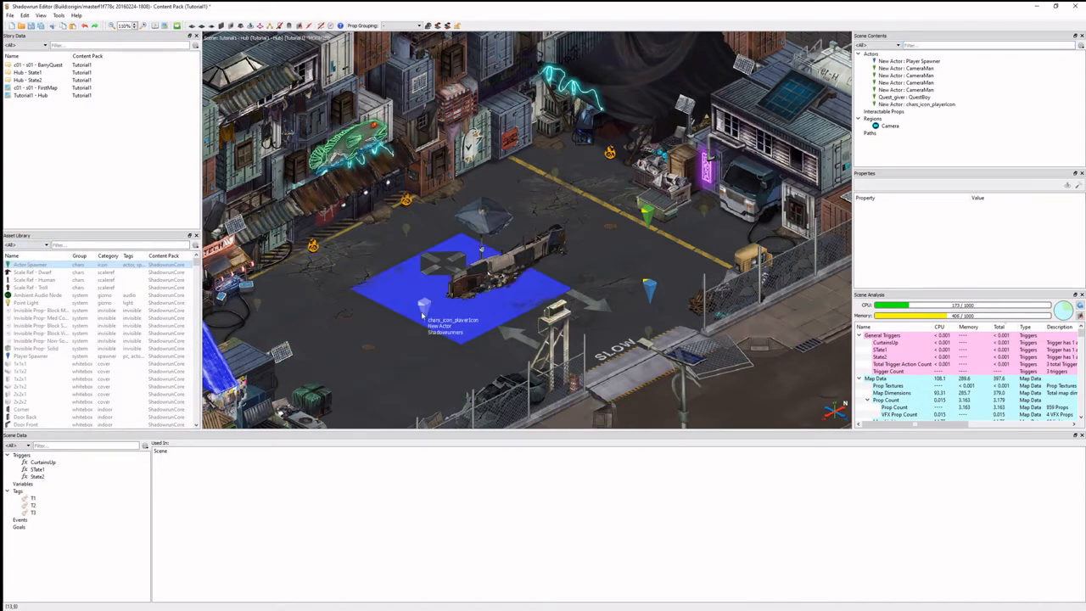
scroll(418, 321, "up", 2)
scroll(415, 327, "up", 3)
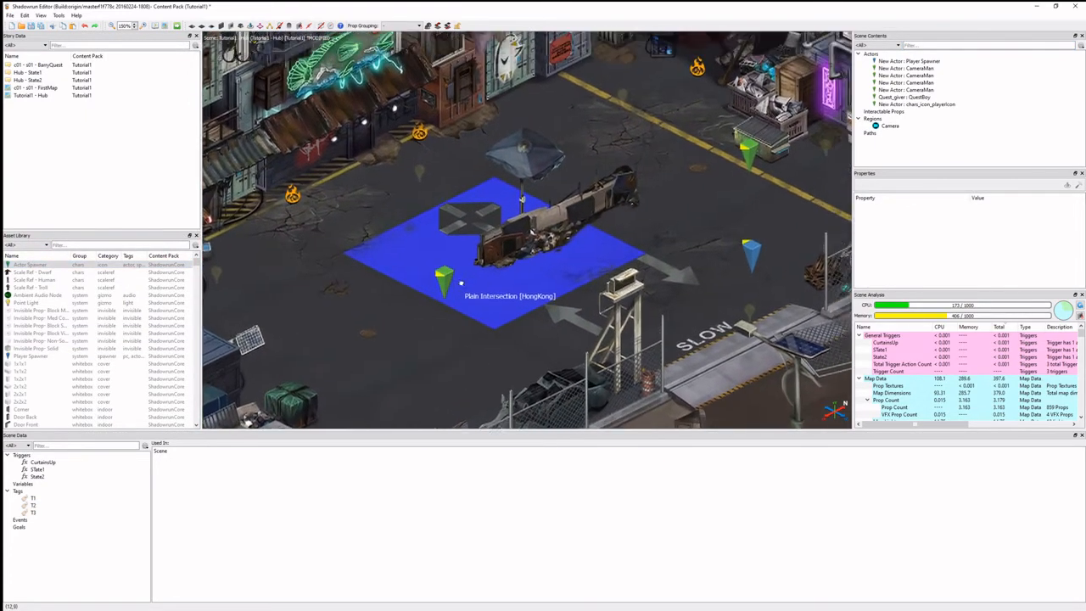
- Set the new spawner's Actor Type to Non-Combatant and Team to Civilians, with Spawn at Map Start turned off
left_click(437, 288)
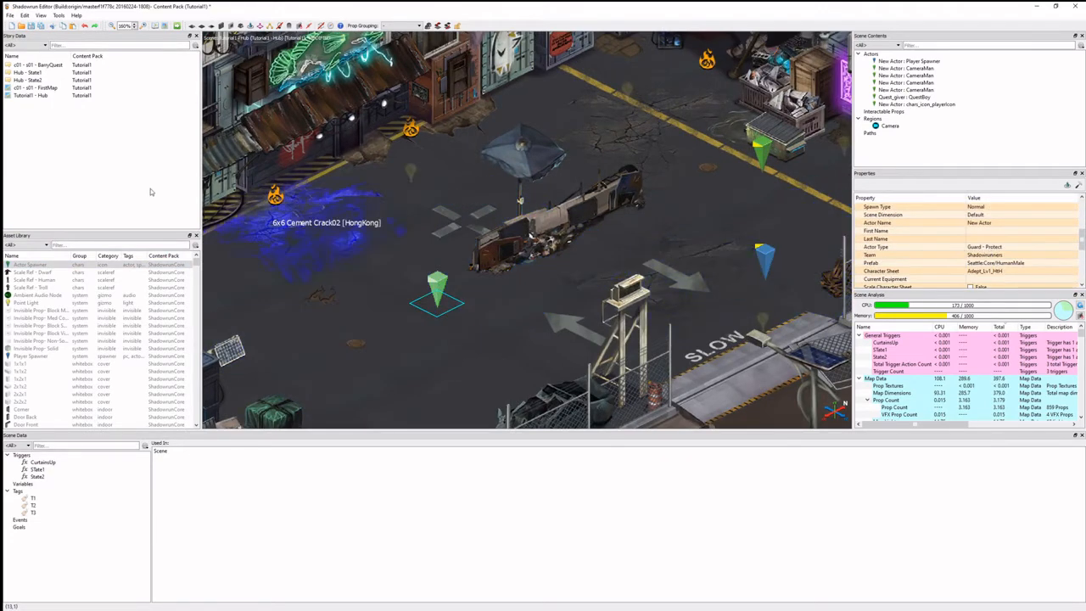
left_click(1024, 247)
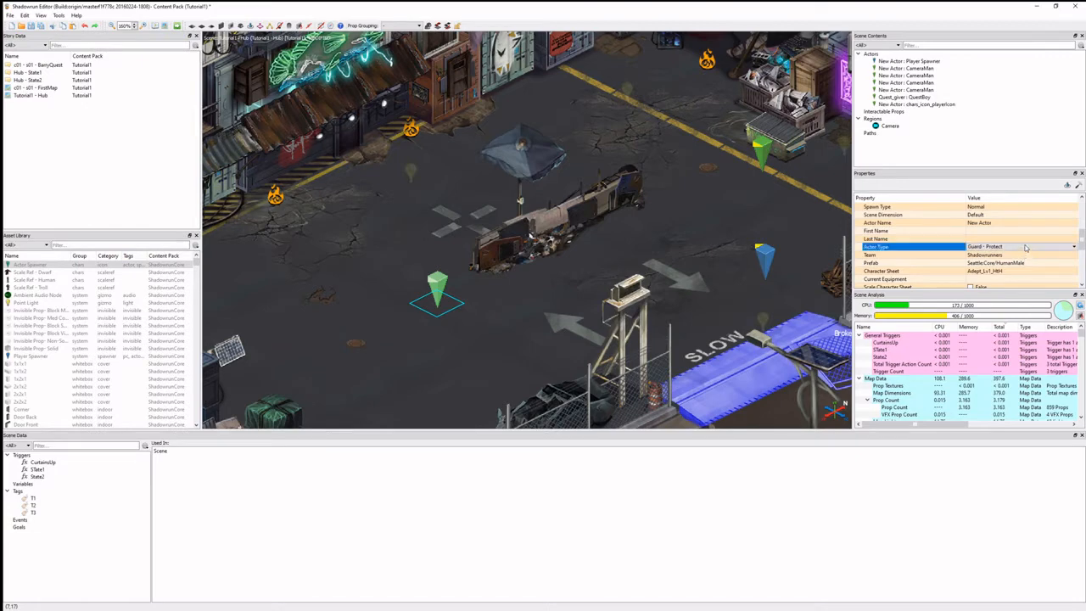
left_click(1023, 247)
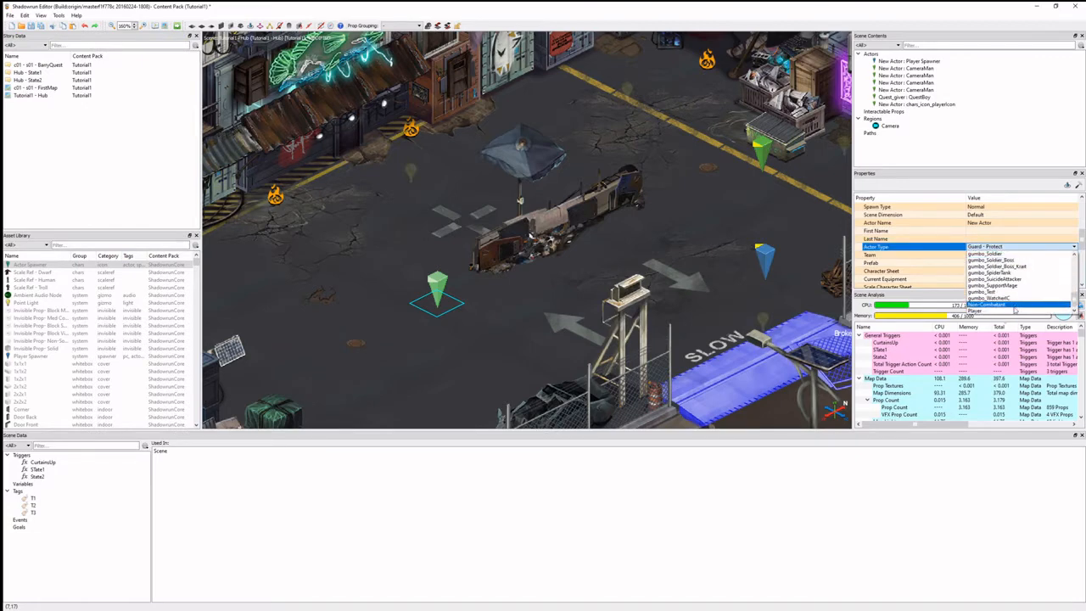
left_click(1014, 307)
left_click(999, 254)
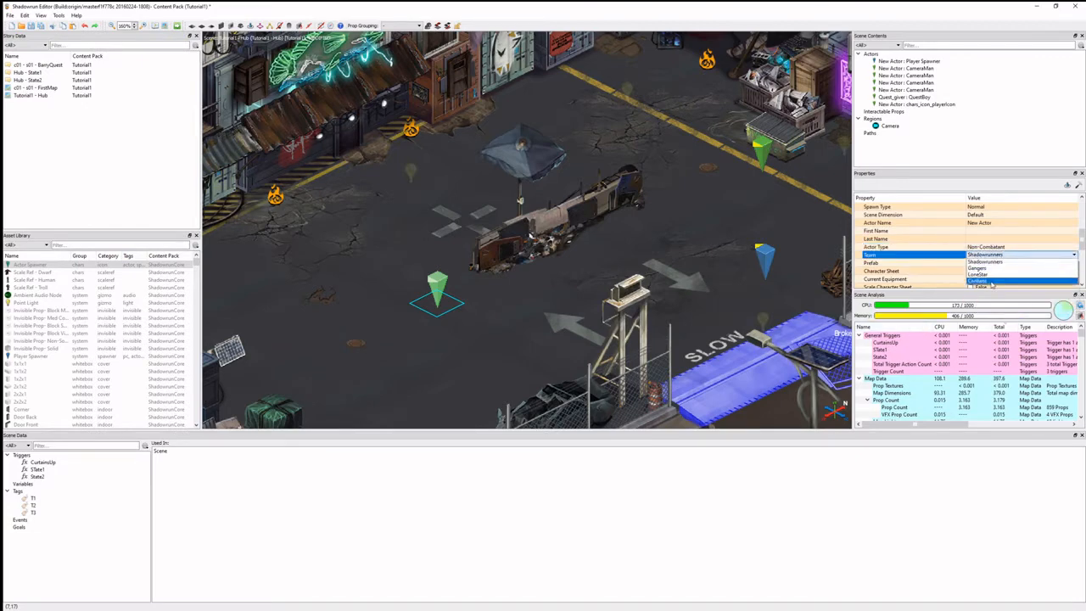
left_click(996, 273)
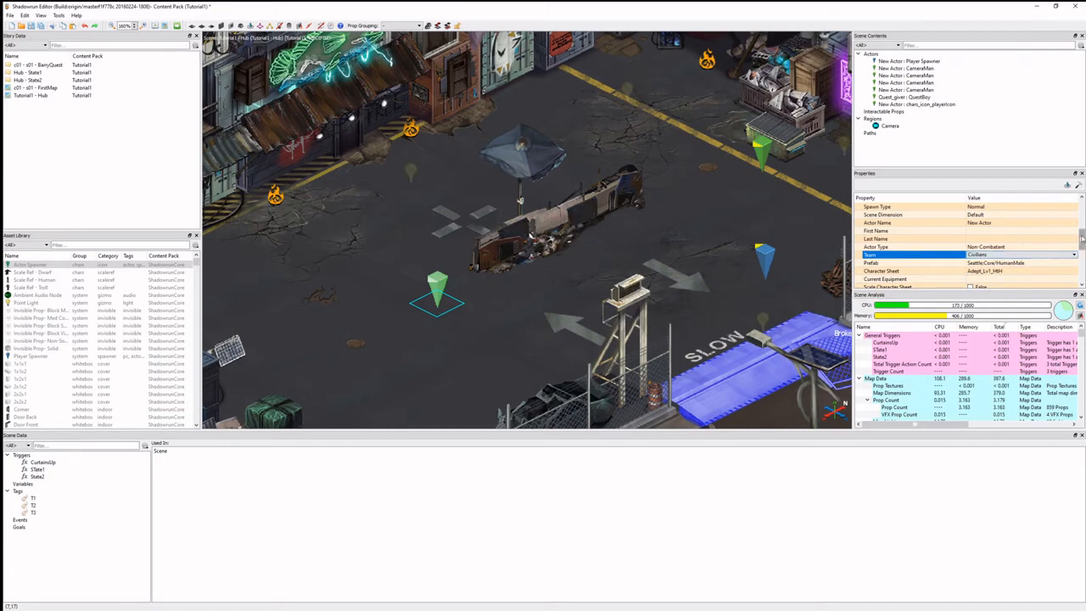
left_click_drag(1081, 238, 1082, 220)
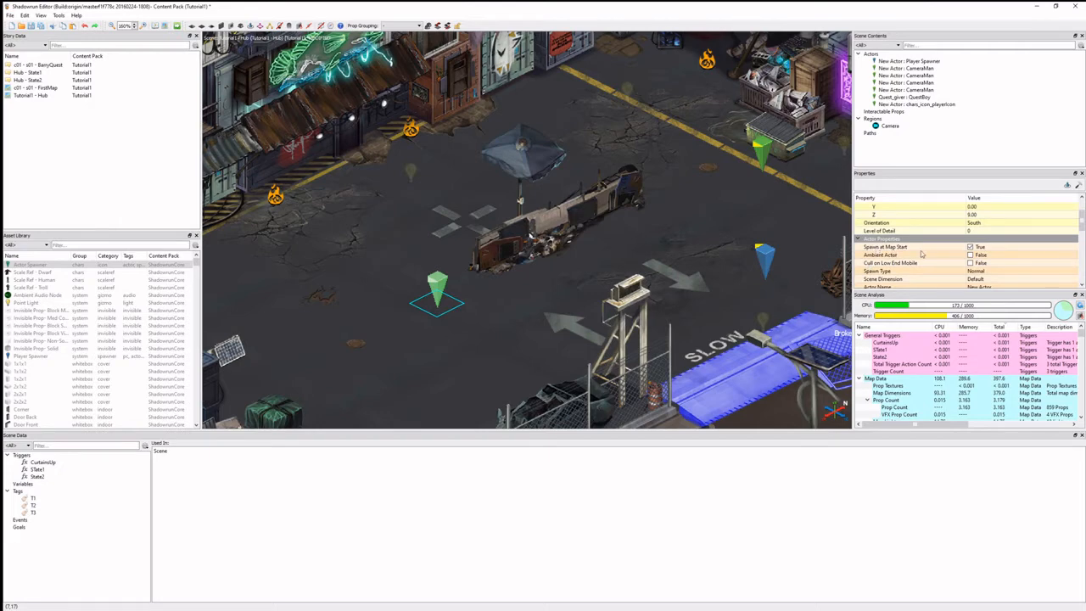
left_click(969, 246)
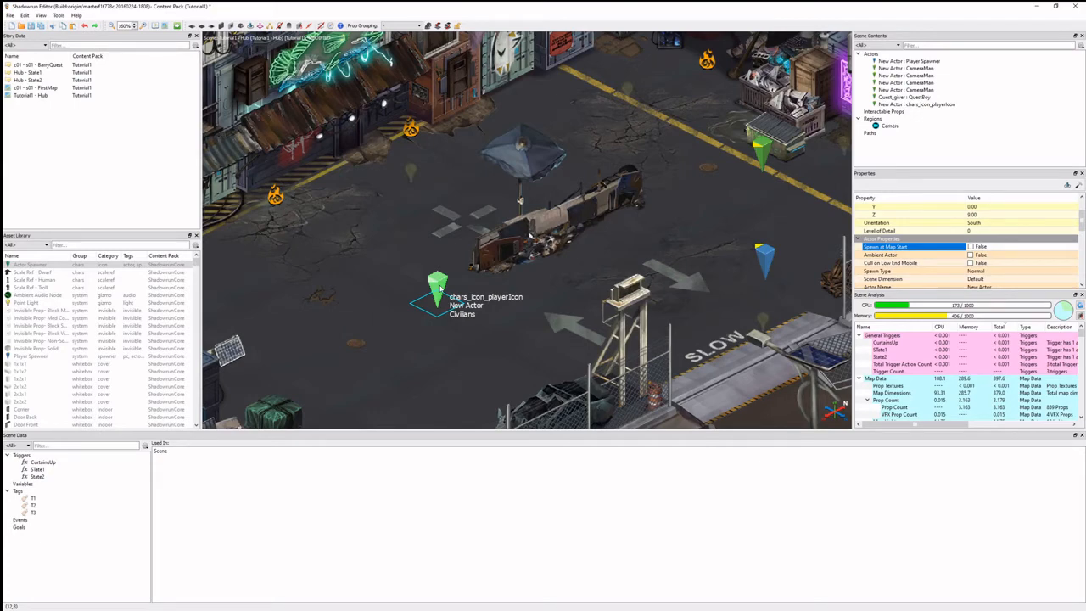
- Edit the spawner's character and assign the HongKong HKPoor model HumanFemalePoorCivilian1
left_click(1066, 185)
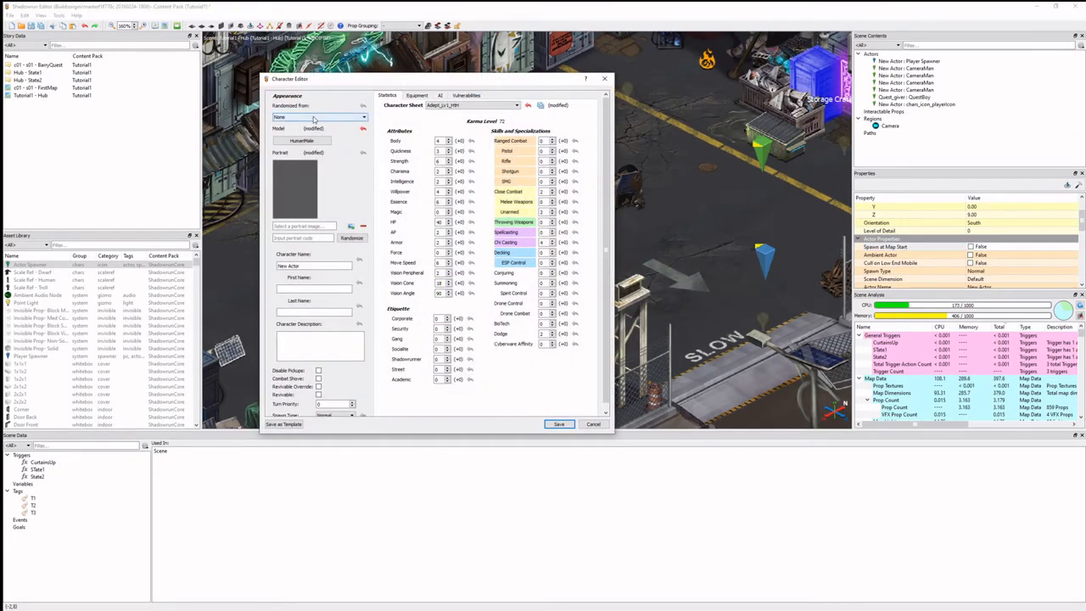
left_click(313, 119)
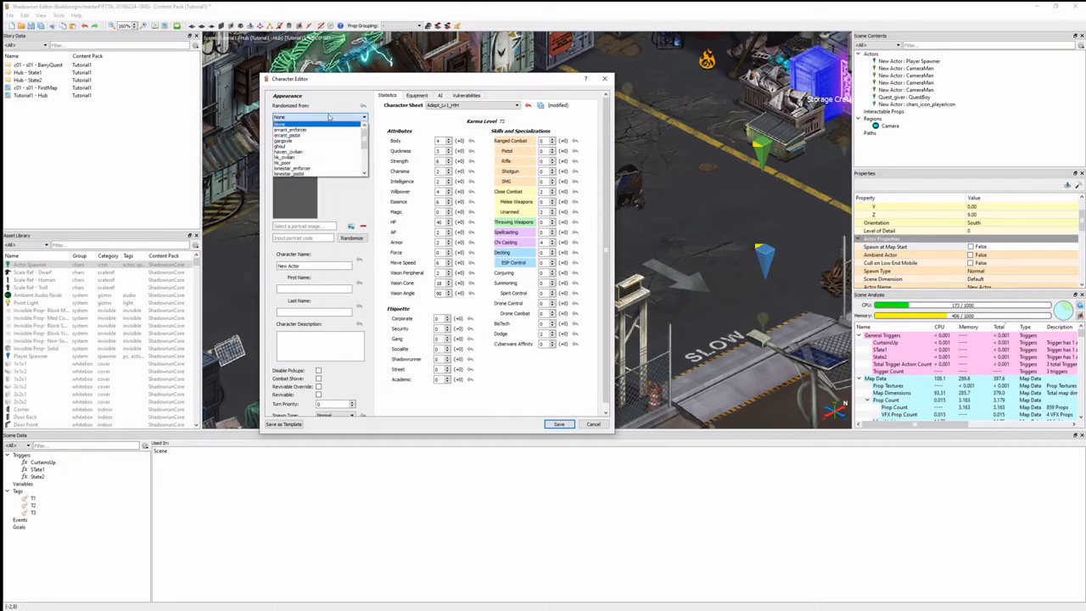
left_click(332, 116)
left_click(307, 140)
mouse_move(300, 162)
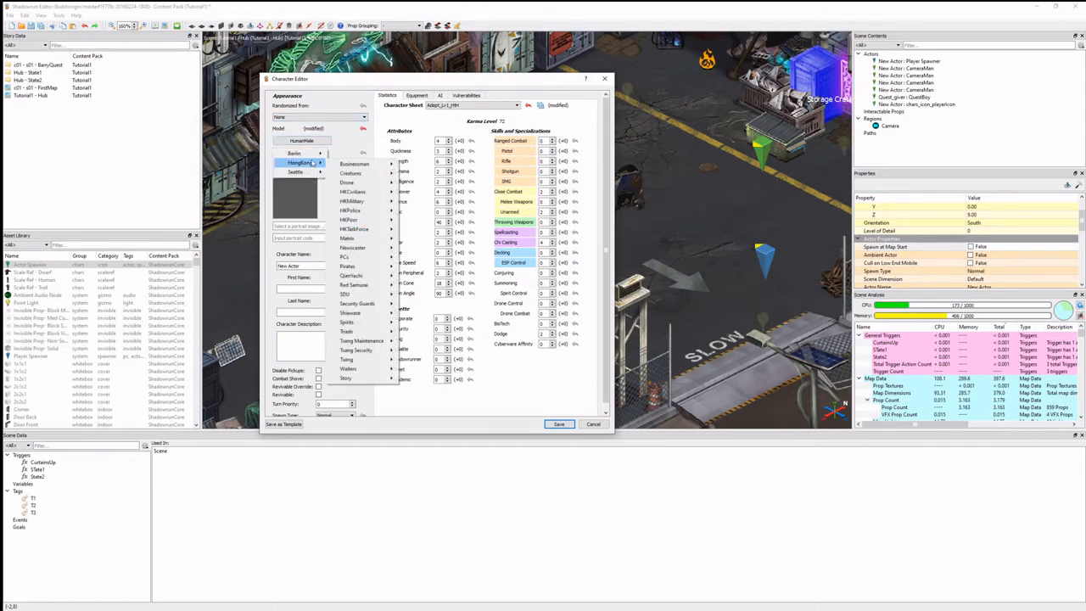
mouse_move(354, 220)
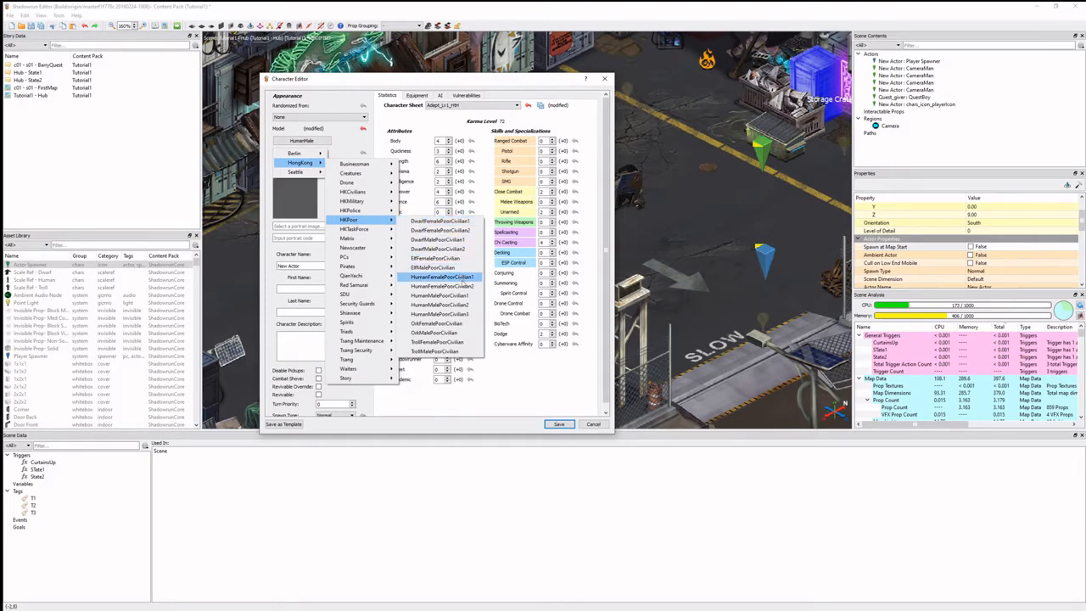
left_click(462, 277)
- Give the character the HongKong human female backer portrait with the glowing blue visor
left_click(335, 227)
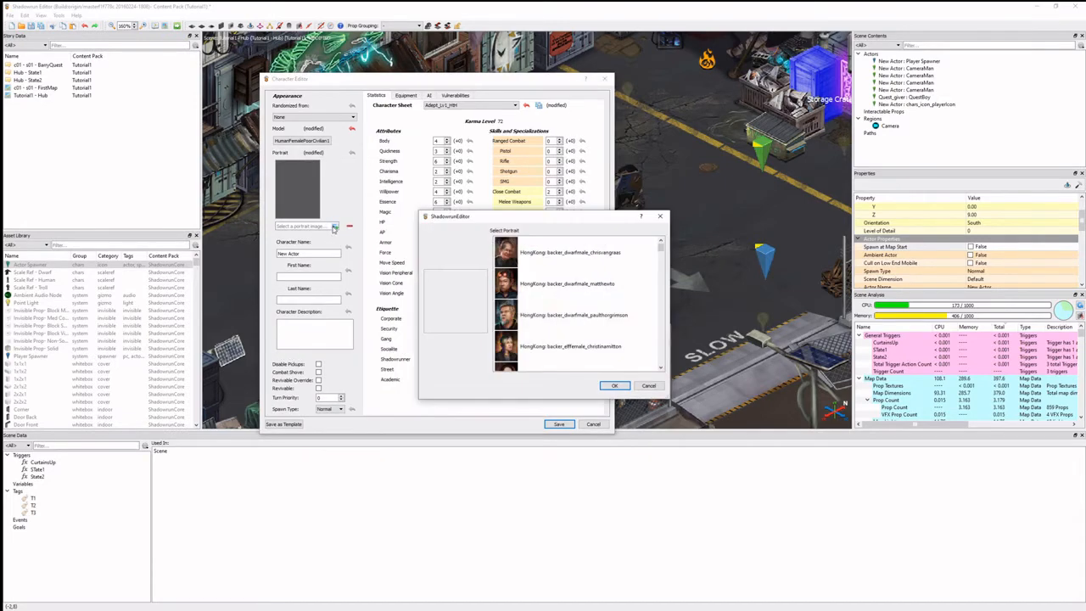
left_click(593, 320)
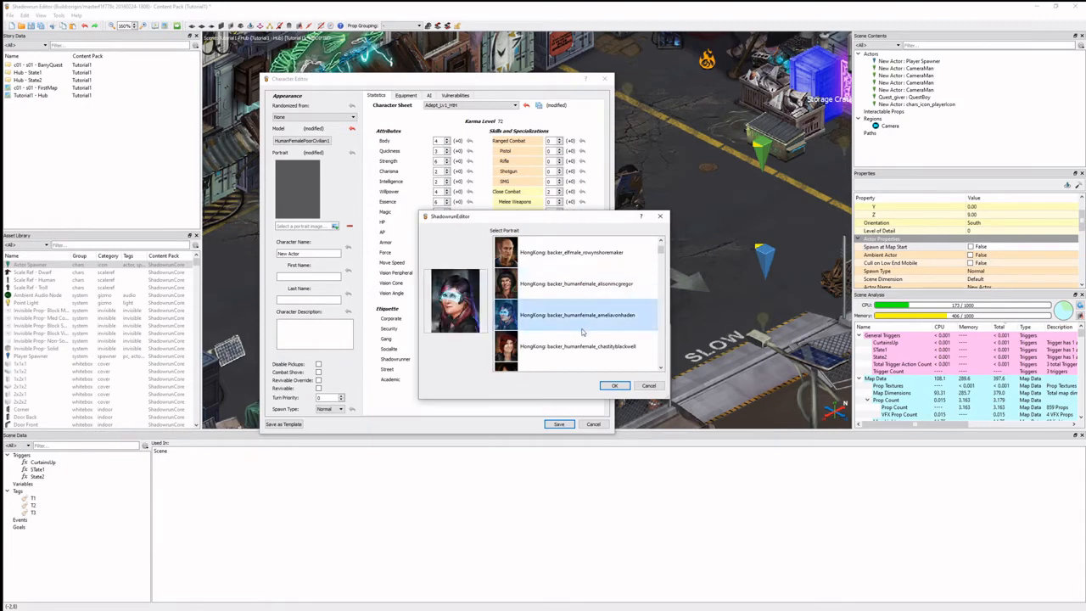
left_click(614, 385)
- Set the character name to Matrix and save the character
left_click_drag(312, 254, 235, 248)
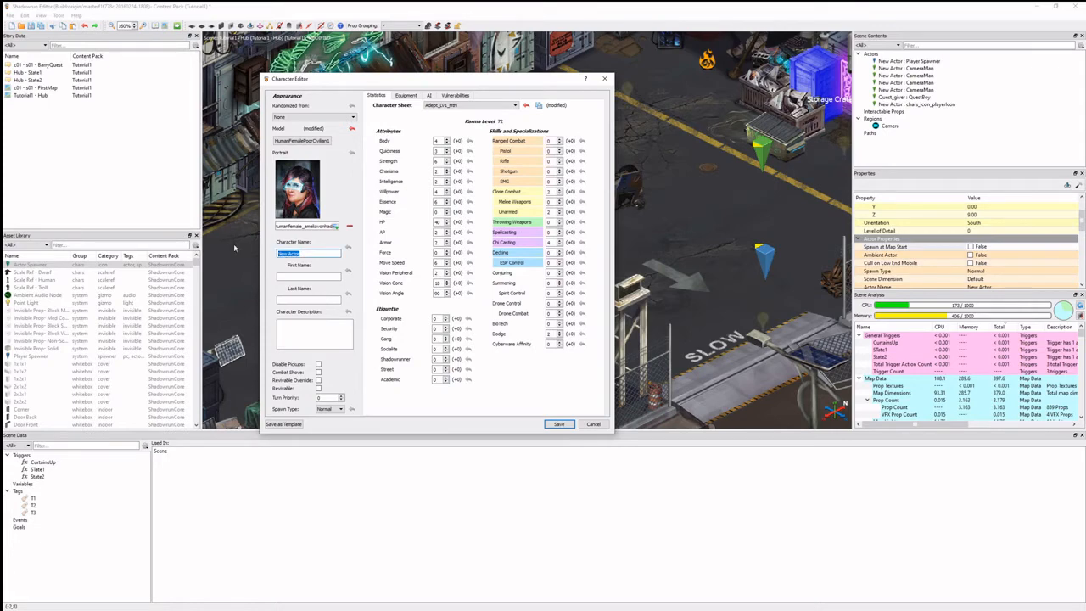
type("Matrix")
left_click(558, 424)
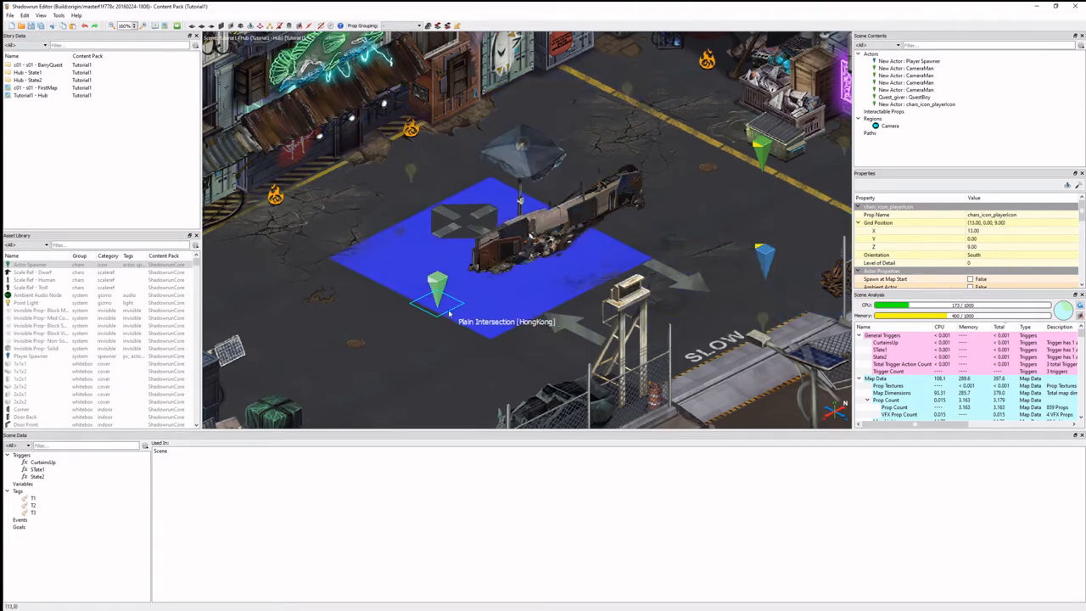
- Paste a copy of the Matrix spawner next to the original, at grid position X 13, Z 11
key("ctrl+v")
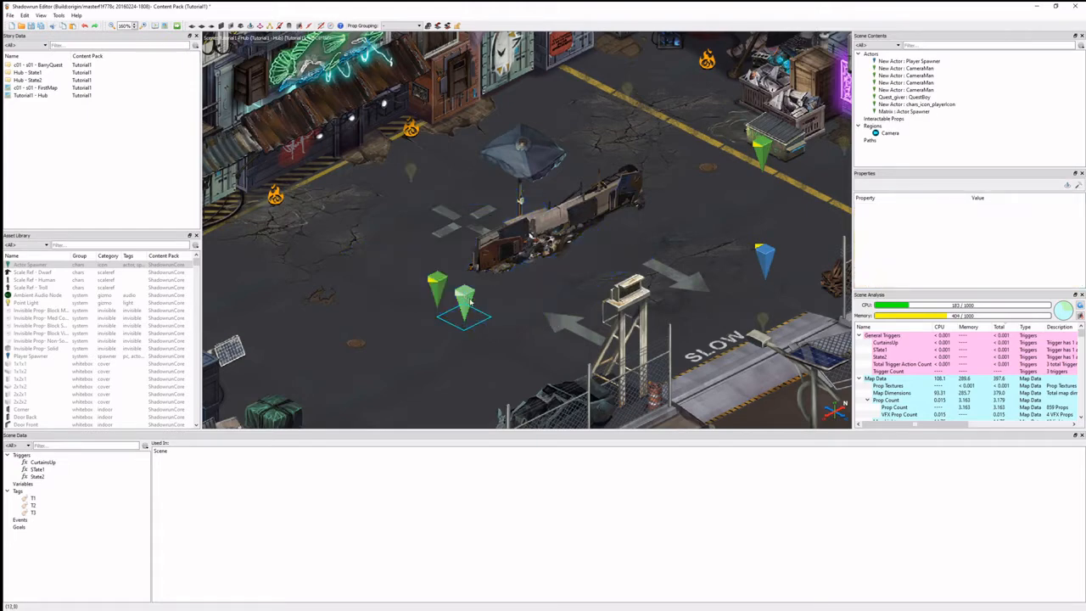
left_click(493, 309)
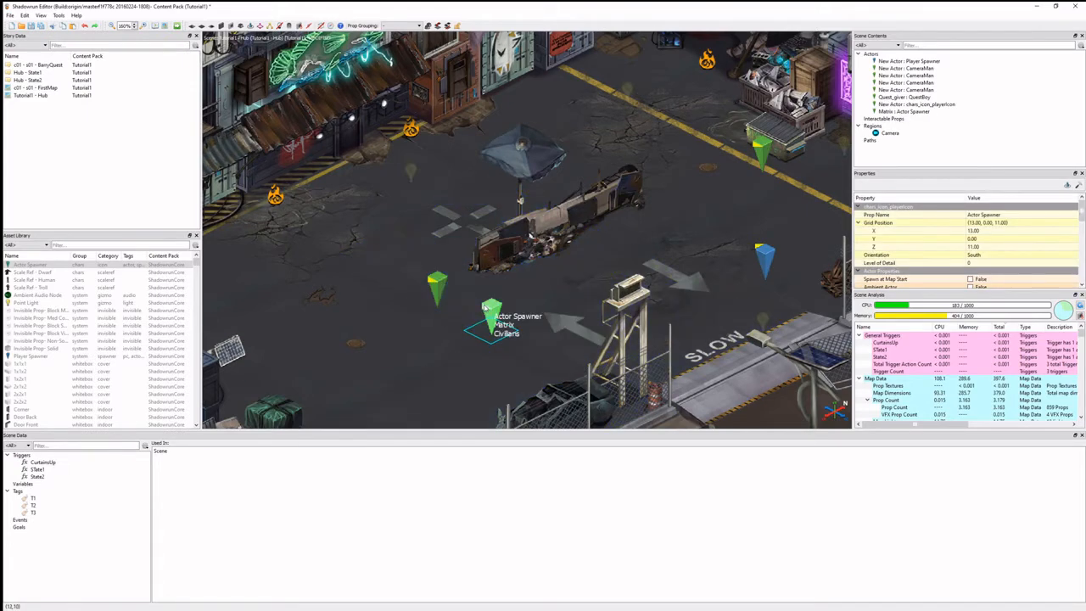
left_click(437, 284)
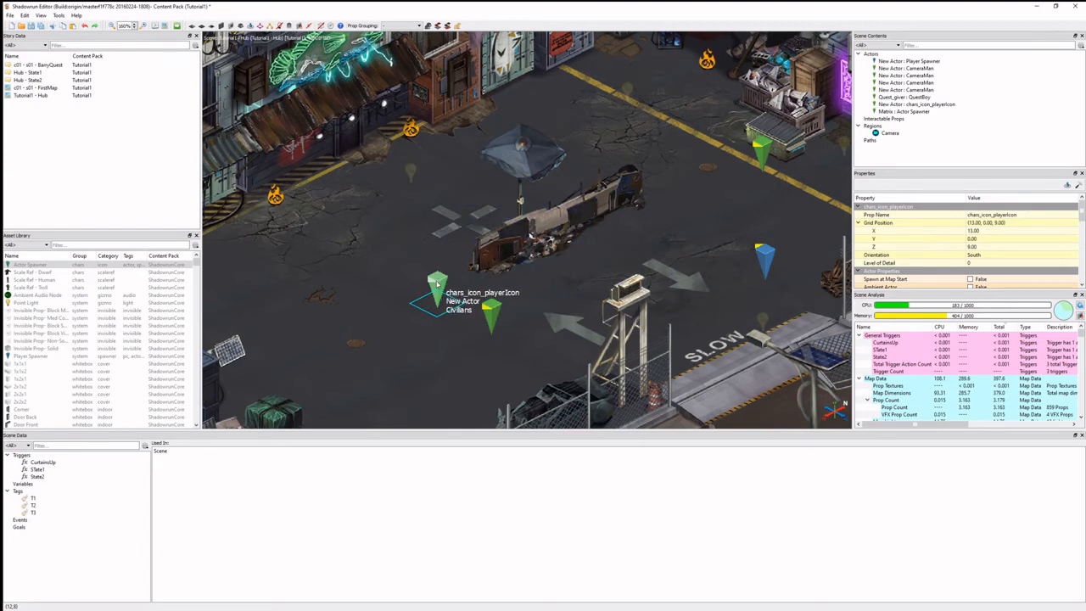
left_click(492, 312)
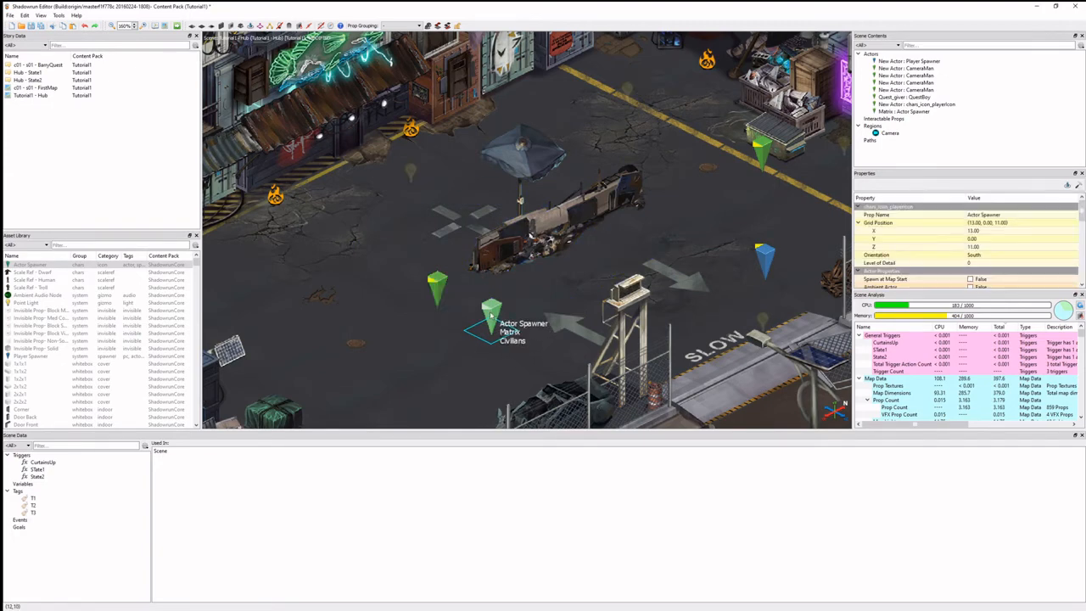
- Change the original Matrix spawner's prop name to MatrixVendT1
left_click(437, 284)
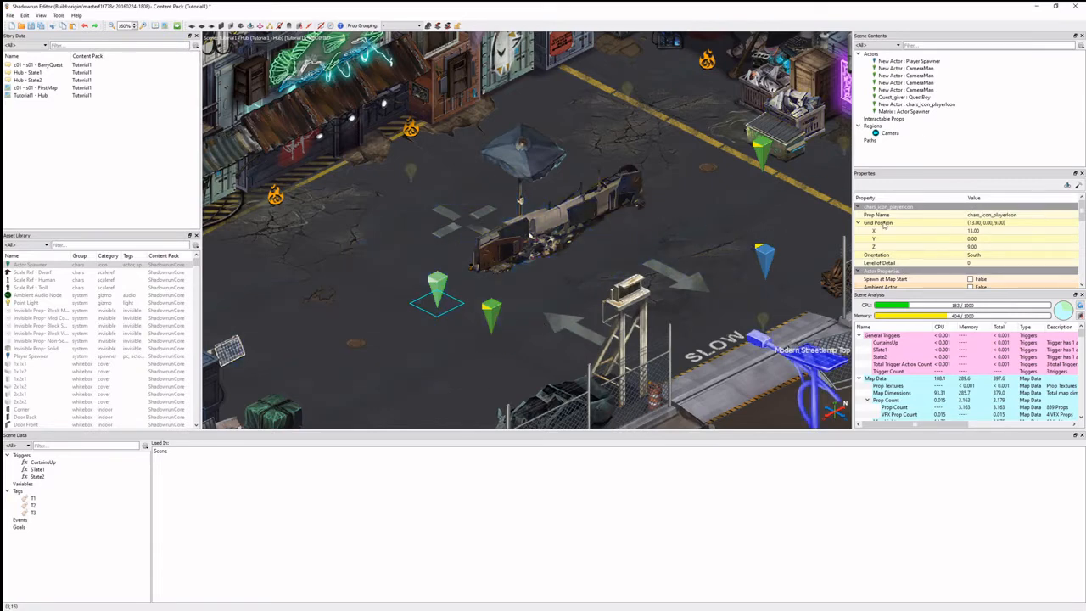
left_click(1021, 215)
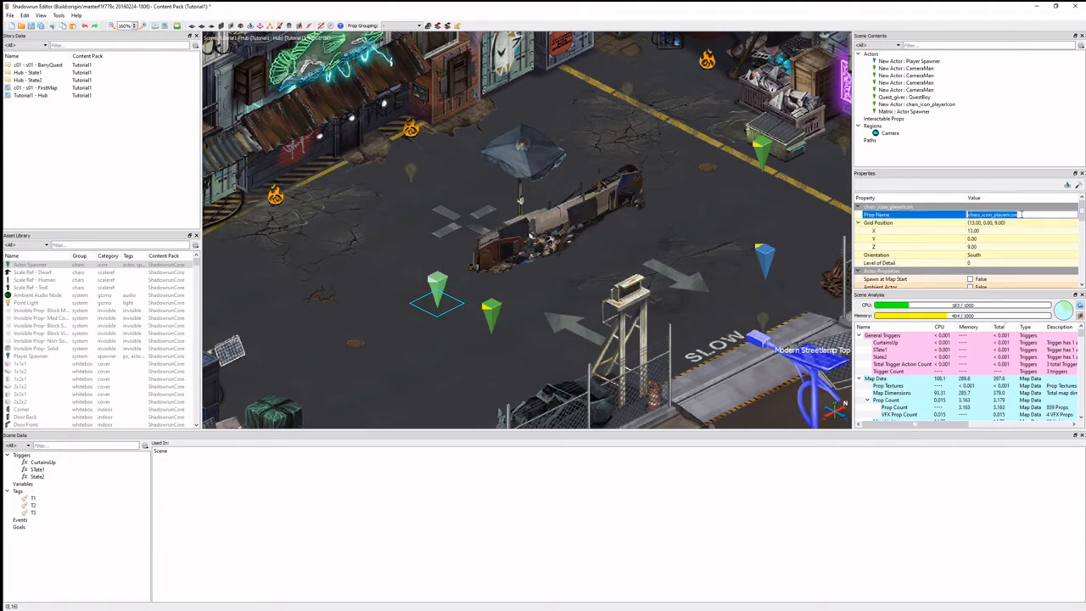
type("MatrixVendT1")
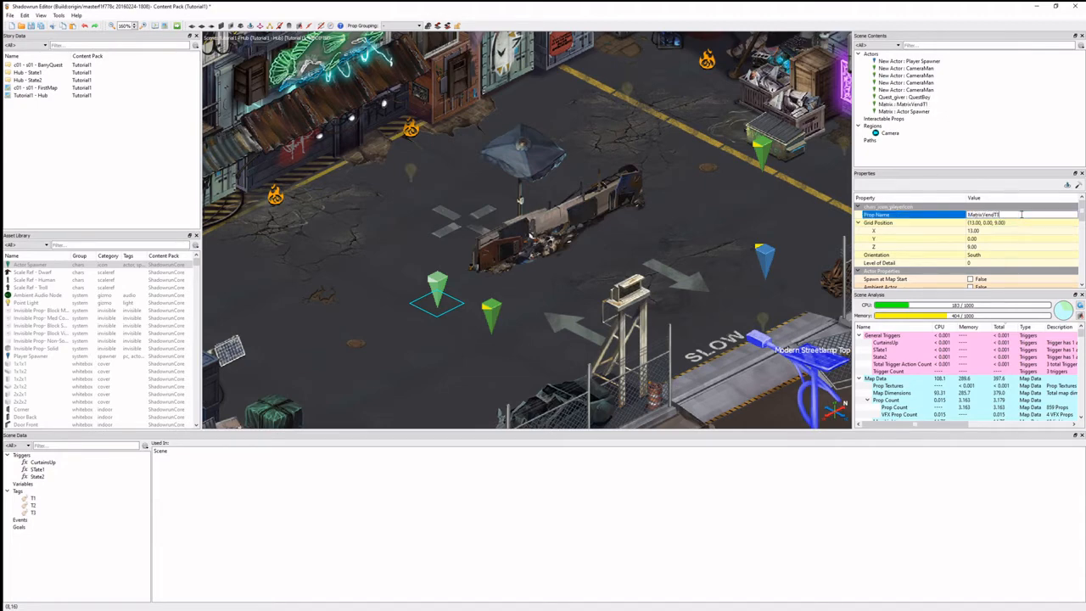
key("Return")
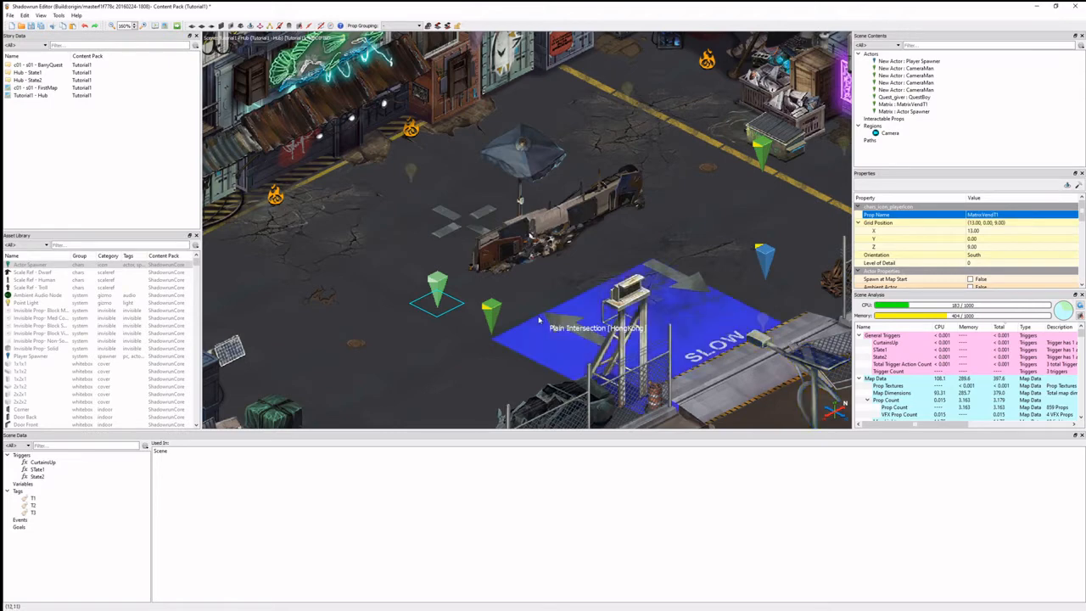
- Change the copied Matrix spawner's prop name to MatrixVendT2
left_click(490, 319)
left_click(1021, 214)
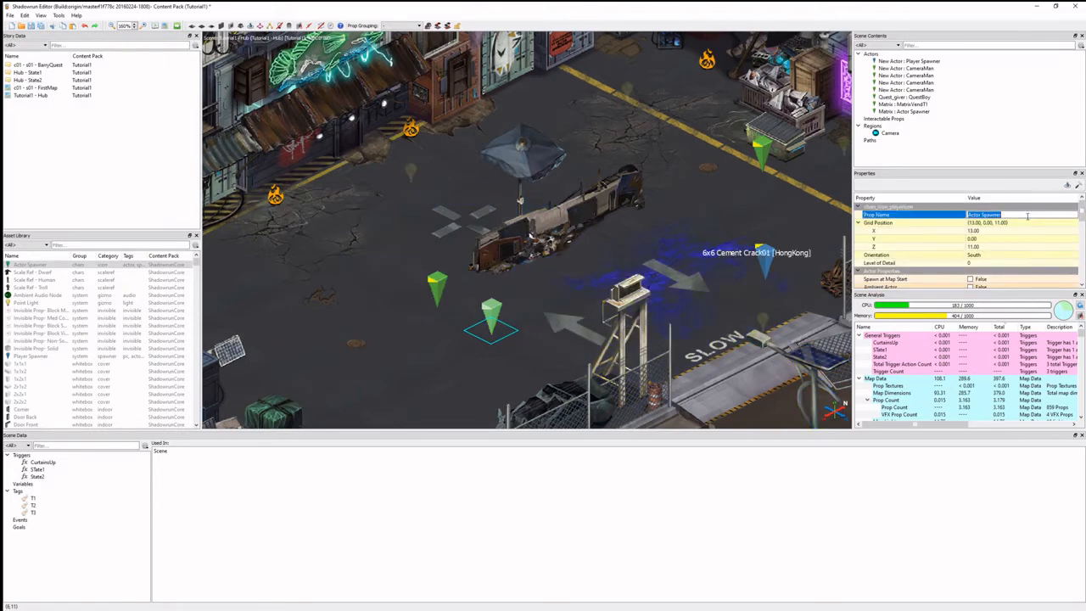
type("MatrixVendT2")
key("Return")
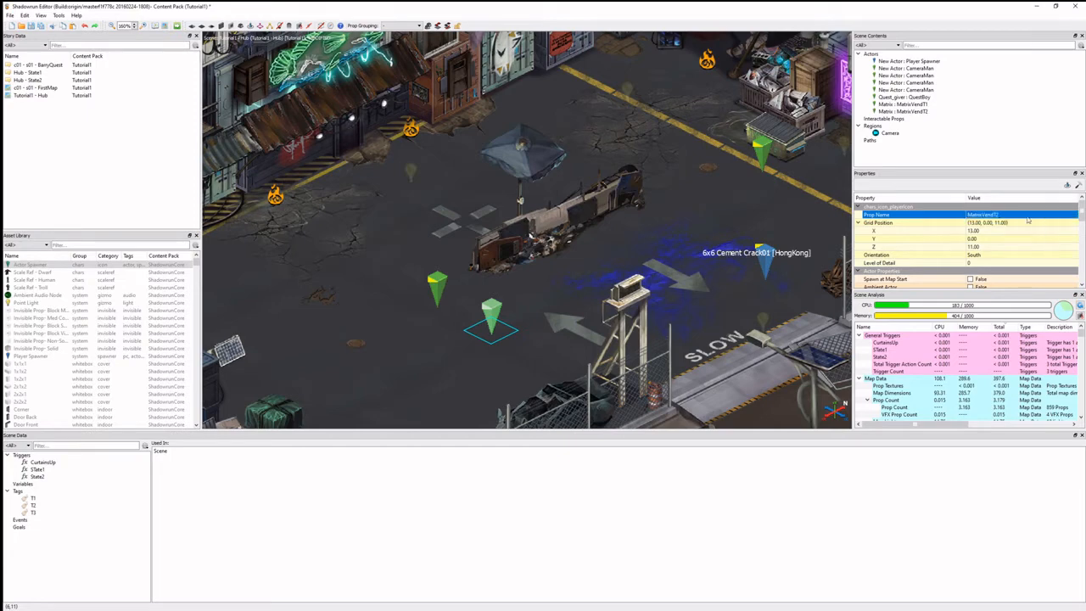
- Add the HK_Merchant_Matrix_1 equipment sheet to the MatrixVendT1 actor and save the character
left_click(438, 287)
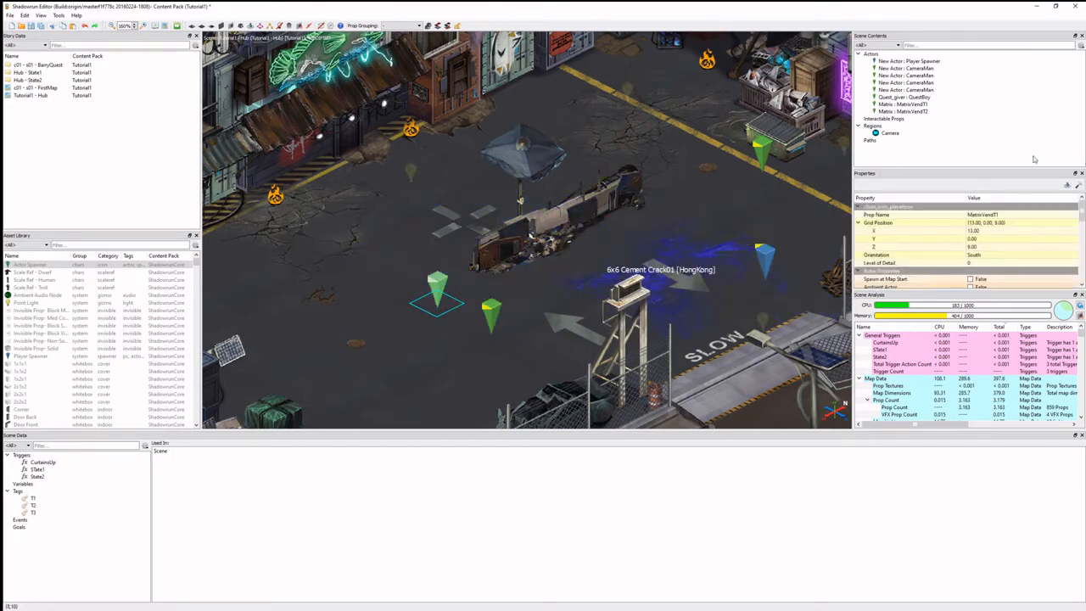
left_click(1066, 184)
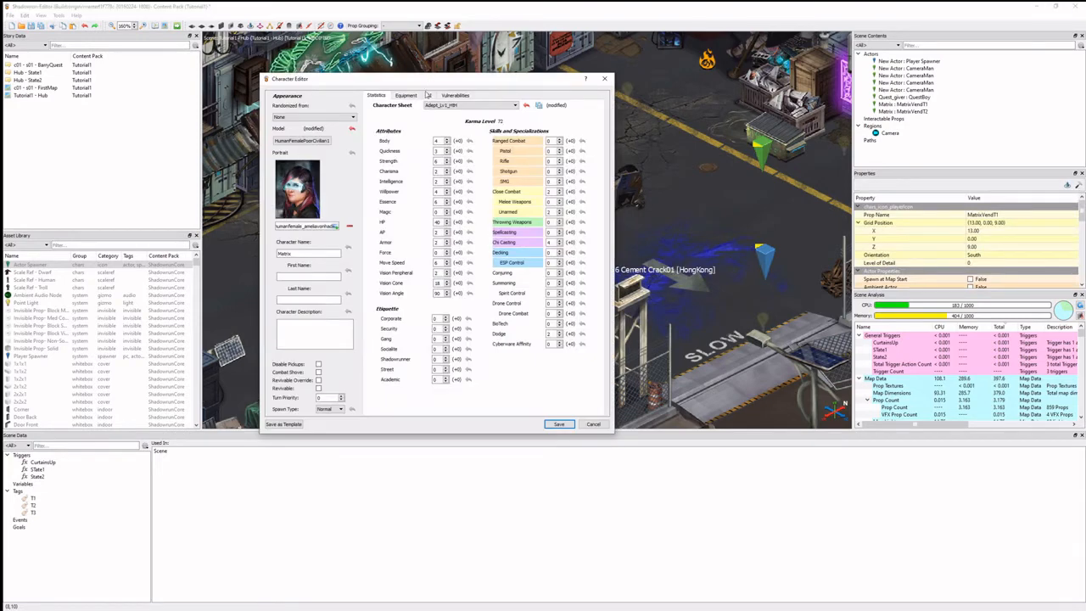
left_click(407, 95)
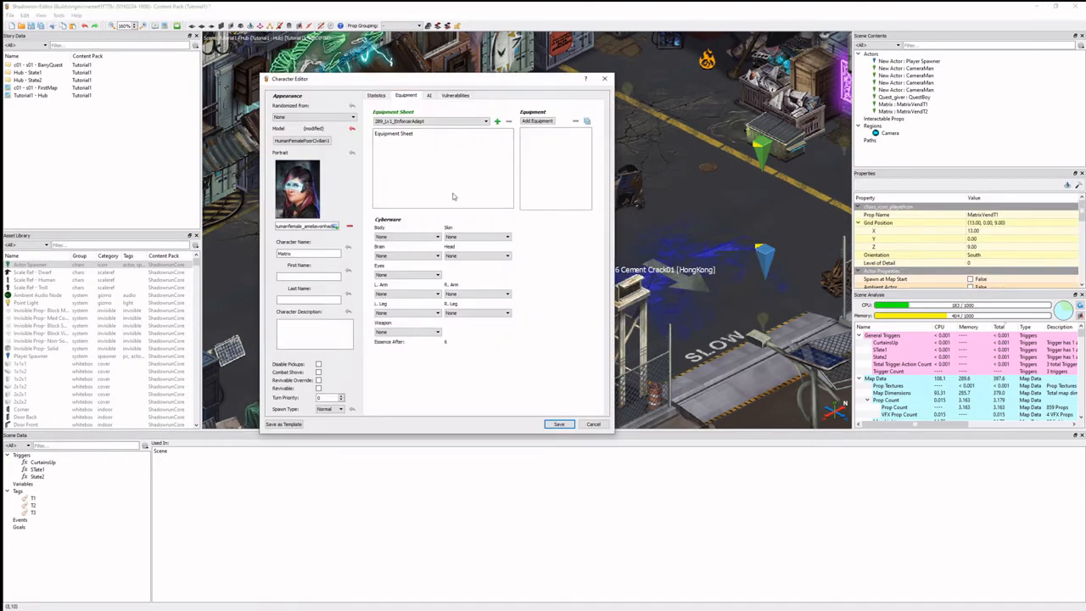
left_click(458, 121)
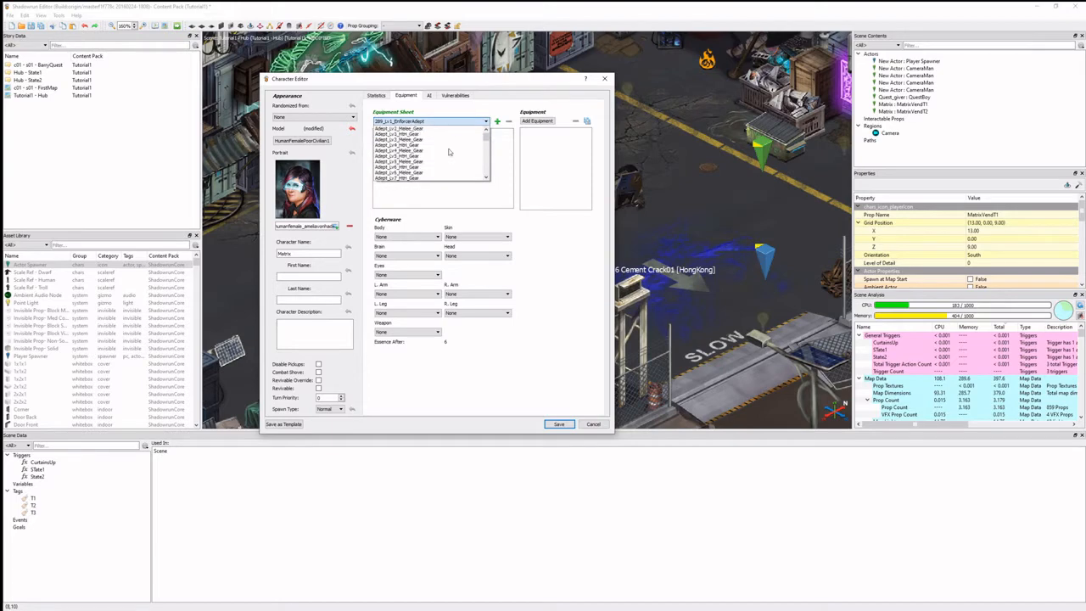
scroll(449, 151, "down", 5)
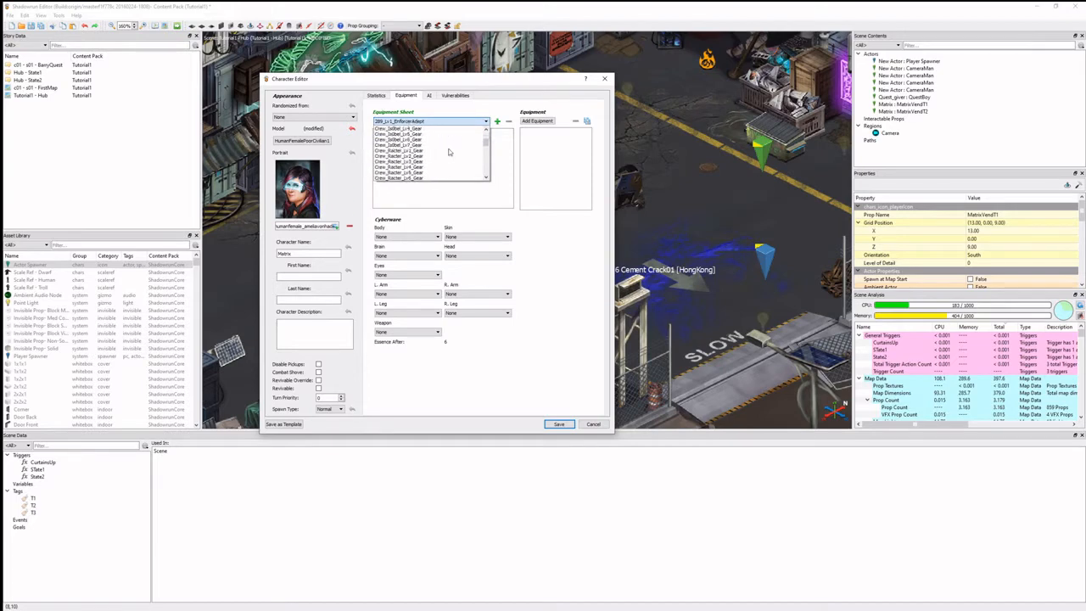
scroll(449, 152, "down", 6)
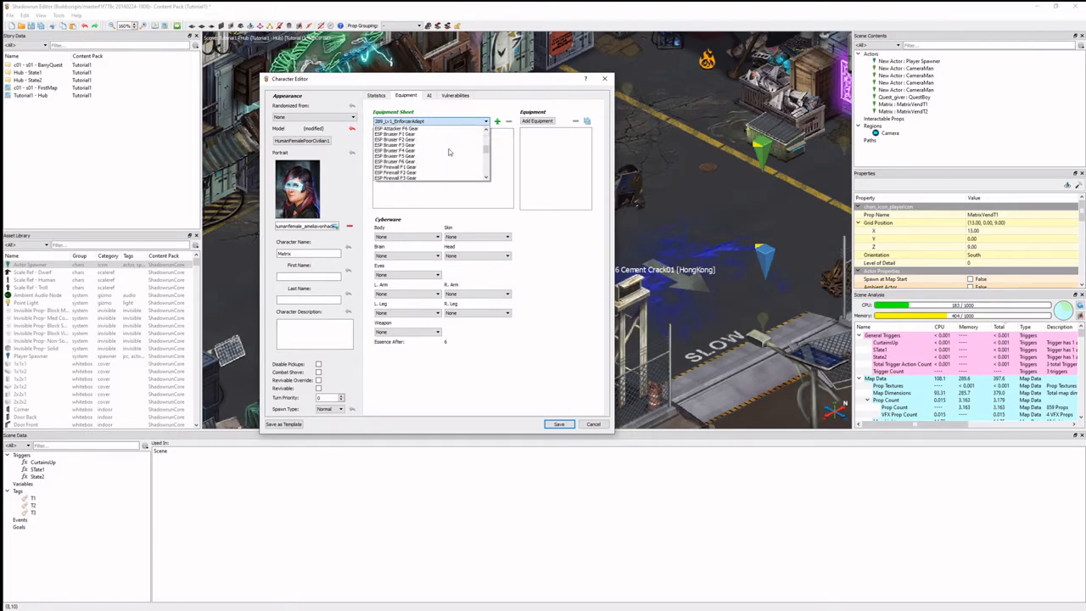
scroll(450, 152, "down", 5)
scroll(450, 151, "down", 2)
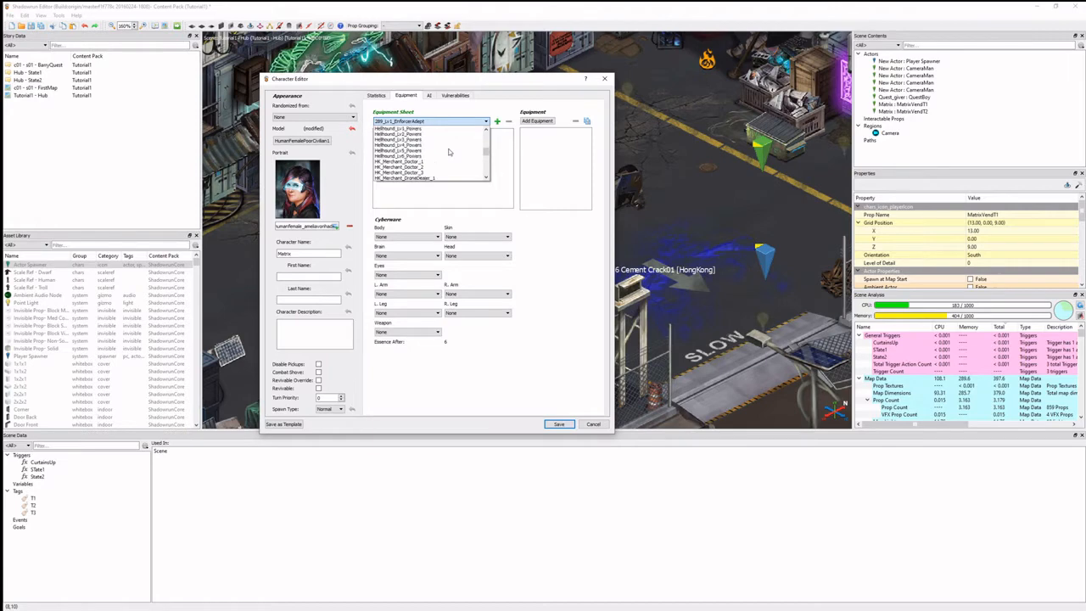
scroll(441, 165, "down", 1)
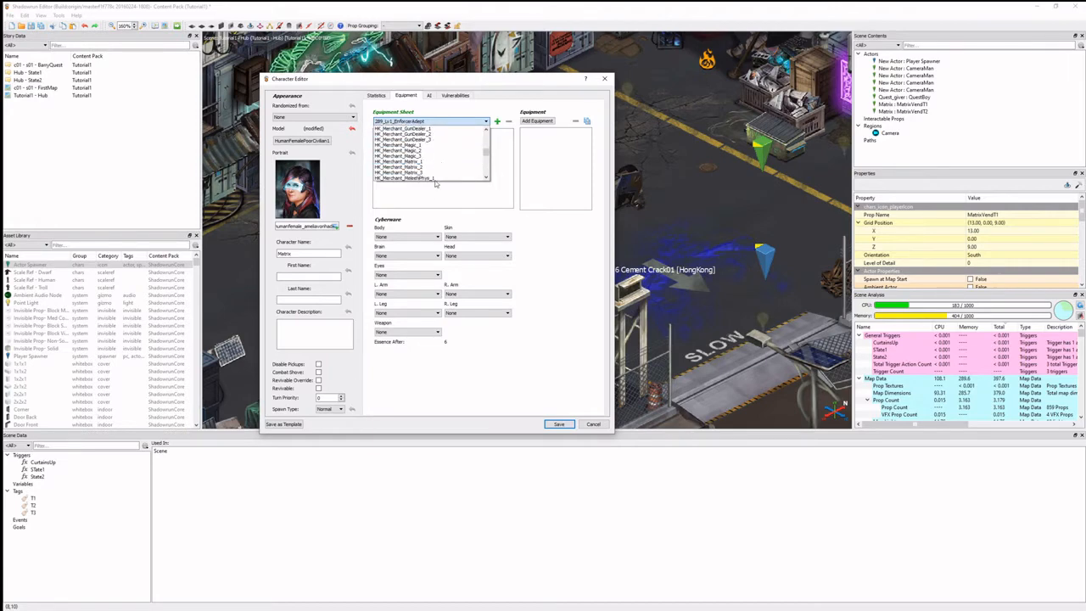
left_click(427, 166)
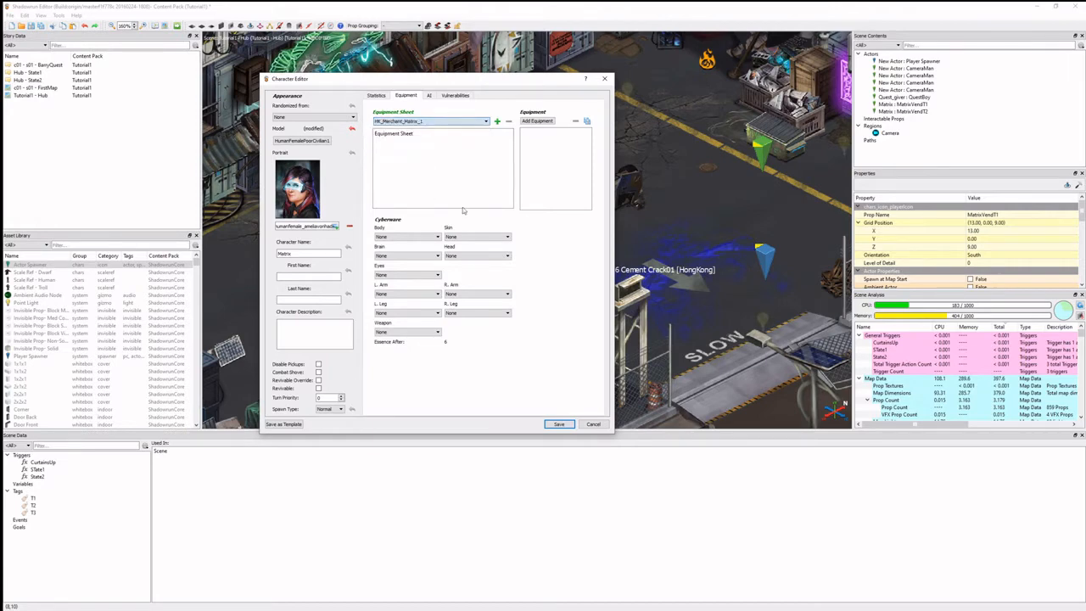
left_click(497, 122)
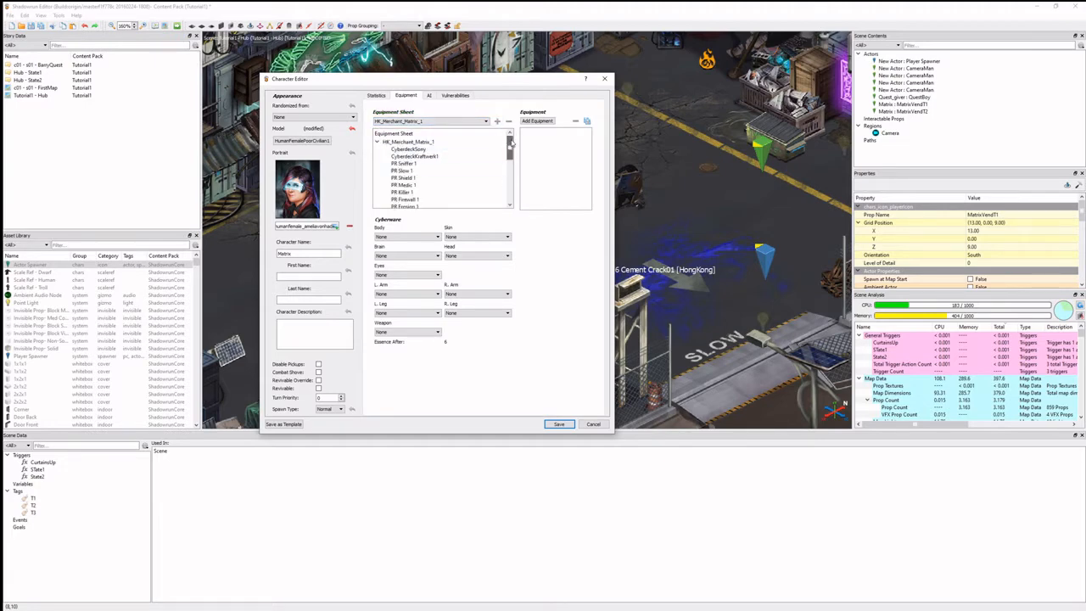
mouse_move(511, 146)
left_mouse_down()
mouse_move(513, 201)
mouse_move(511, 149)
left_mouse_up()
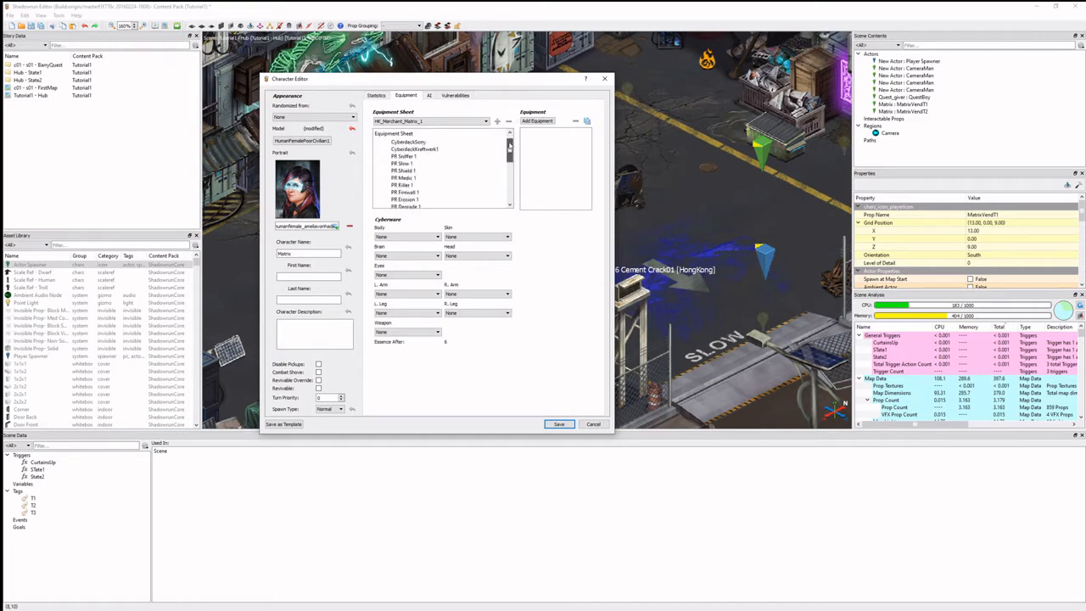
left_click(558, 423)
- Add the HK_Merchant_Matrix_2 equipment sheet to the MatrixVendT2 actor's character
left_click(492, 315)
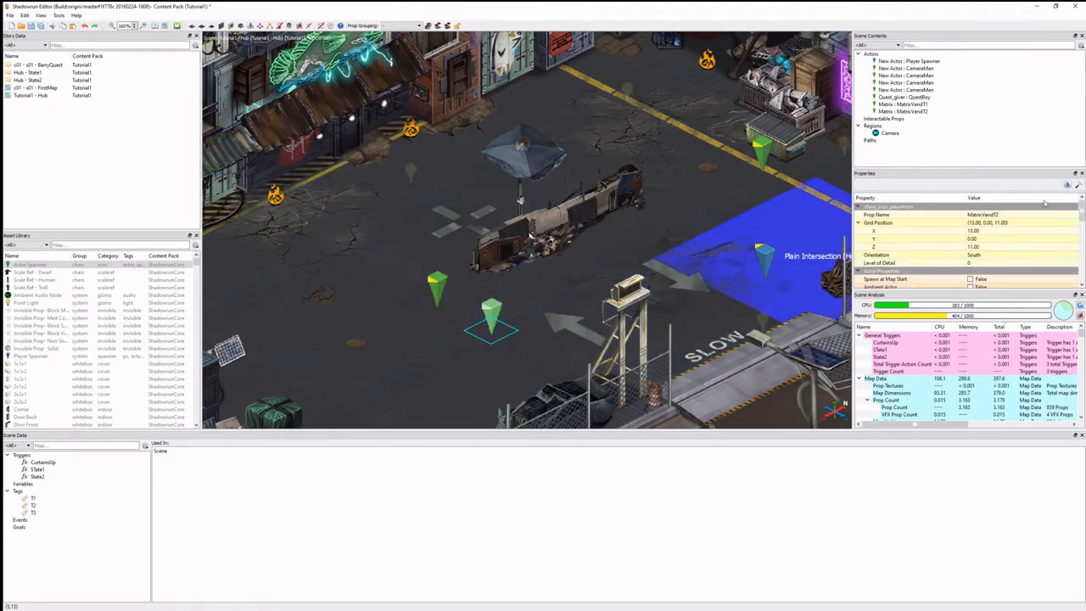
left_click(1067, 185)
left_click(412, 96)
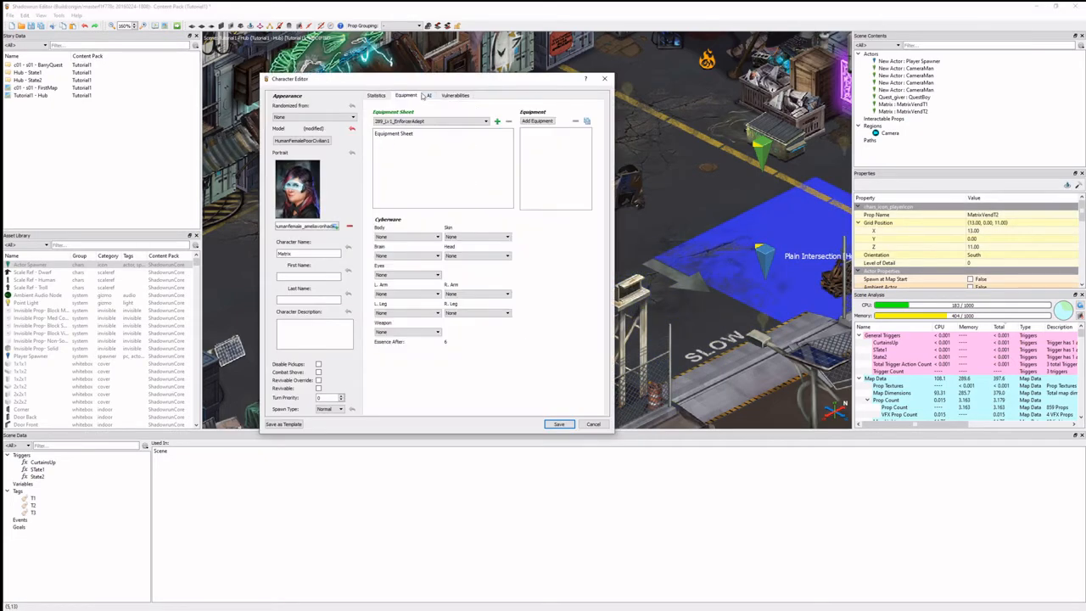
left_click(486, 122)
left_click_drag(486, 134, 486, 152)
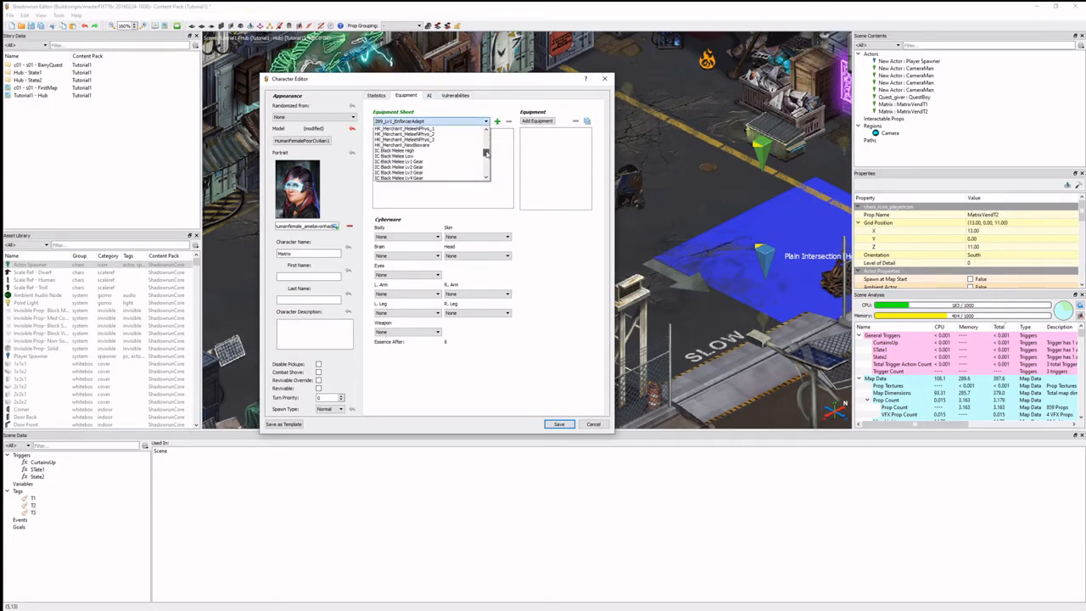
scroll(420, 148, "up", 2)
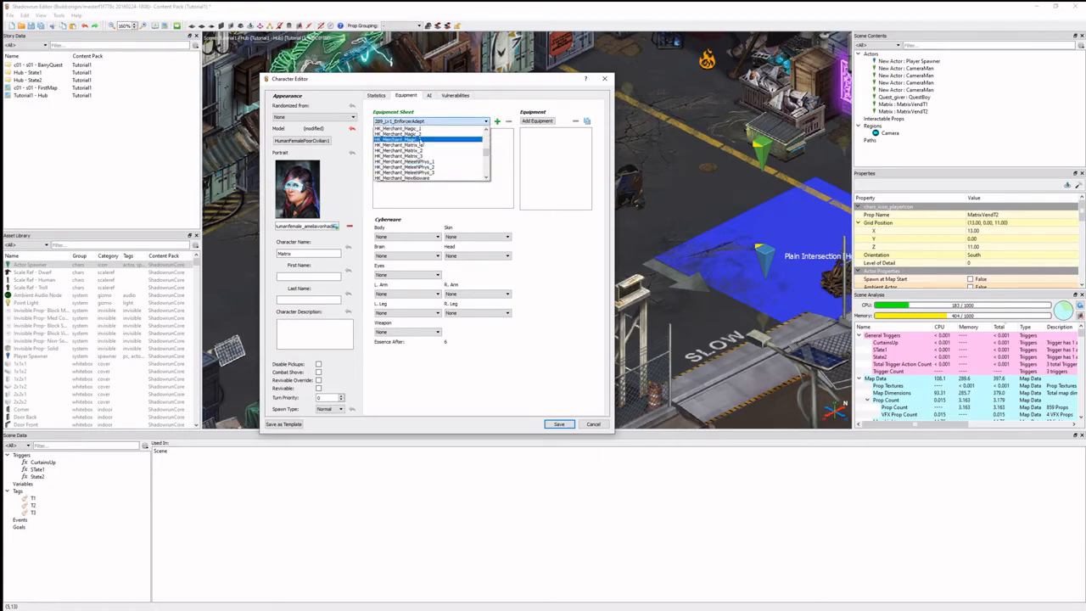
left_click(418, 151)
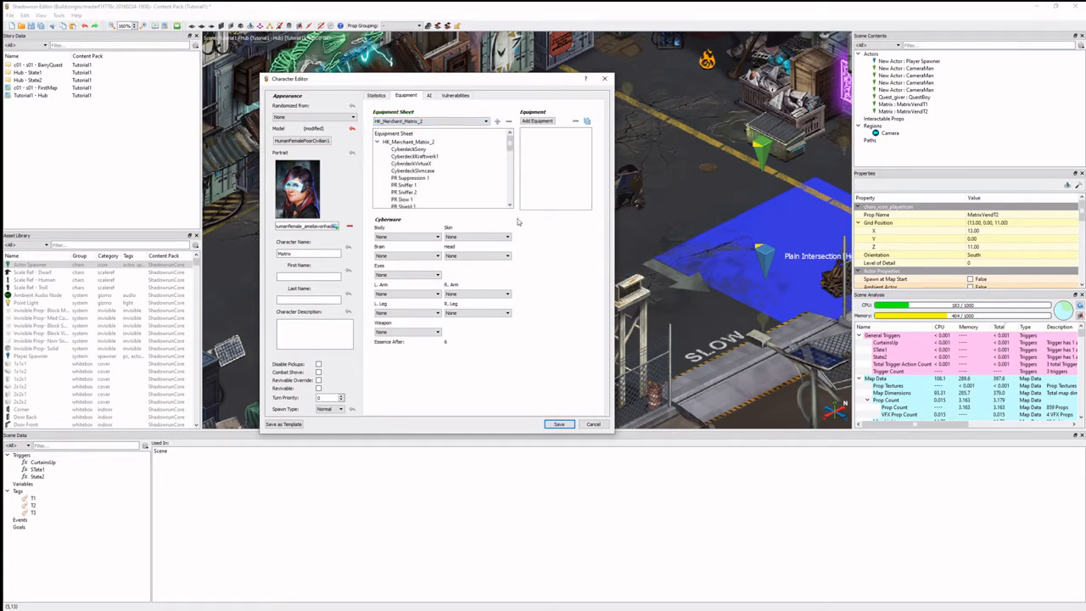
- Add the healing item HealthPack 4 to the MatrixVendT2 actor's individual equipment and save the character
left_click(537, 121)
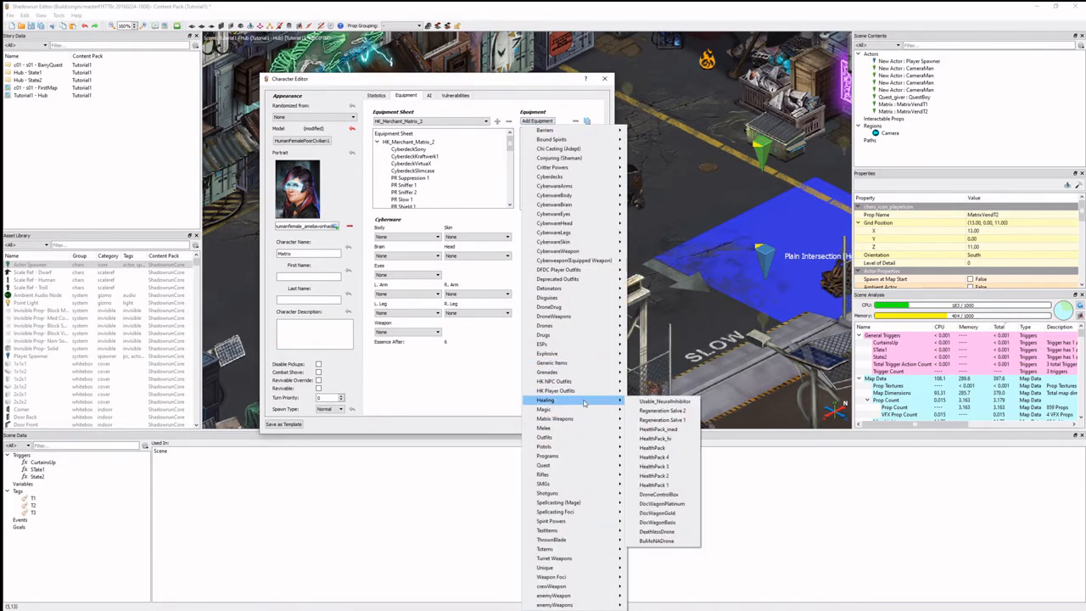
mouse_move(580, 466)
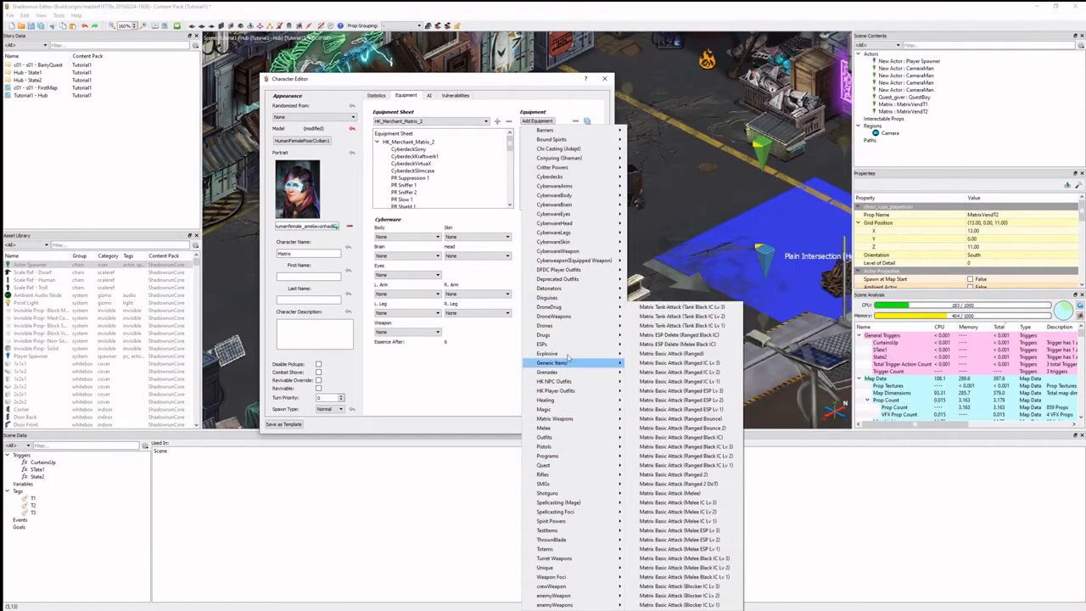
mouse_move(617, 402)
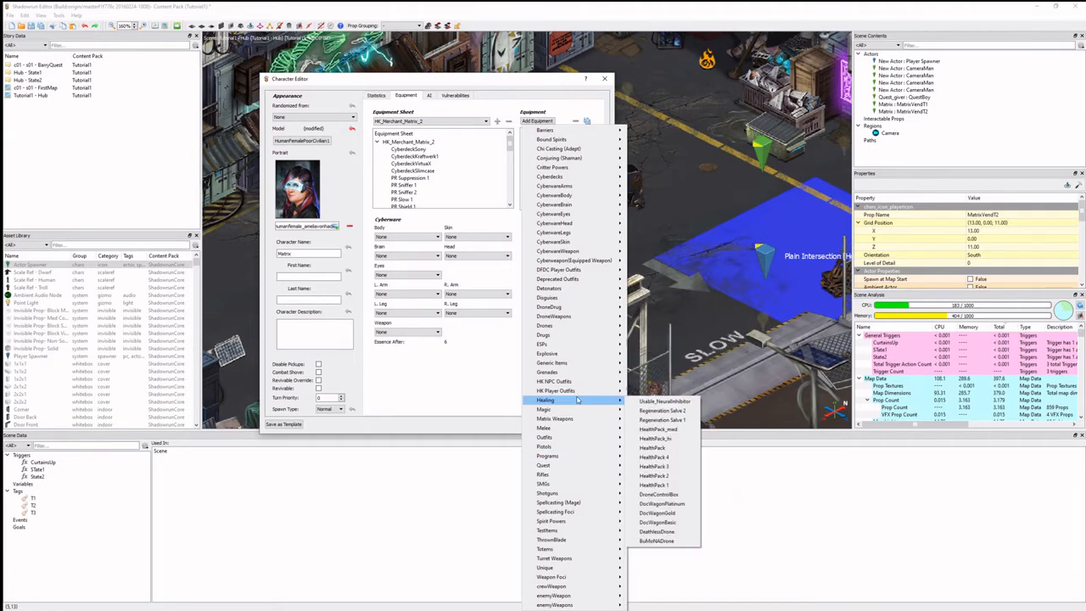
left_click(654, 456)
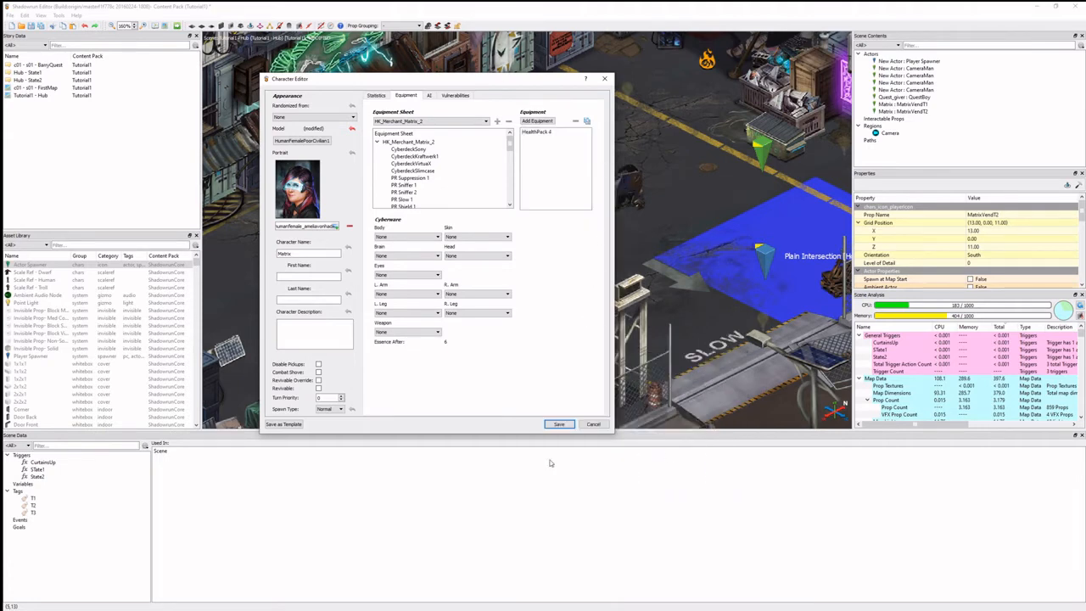
left_click(558, 424)
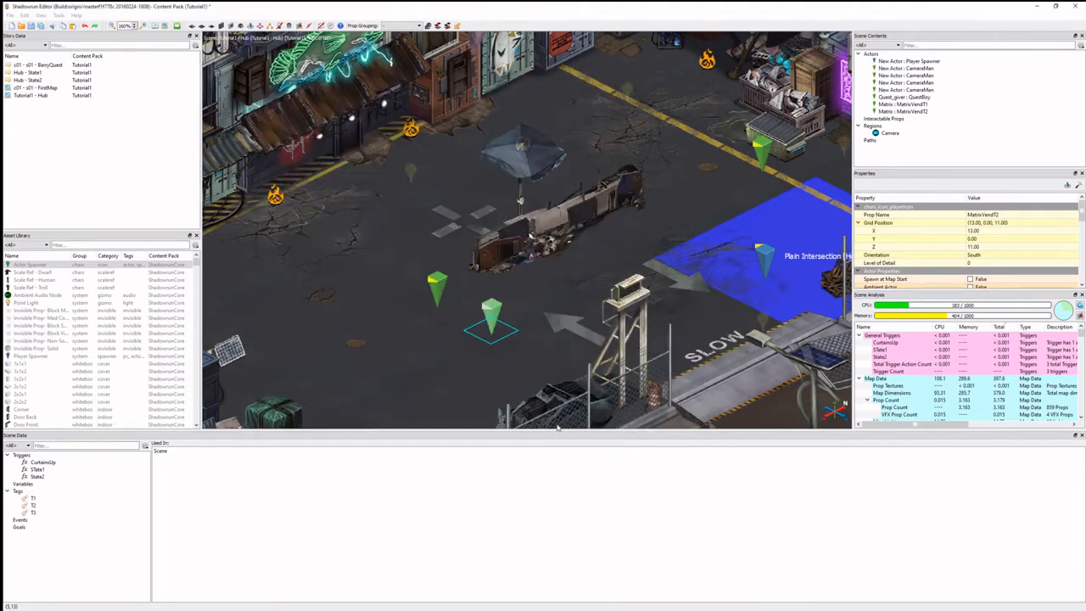
- Set the tag of the MatrixVendT1 actor to T1
left_click(434, 276)
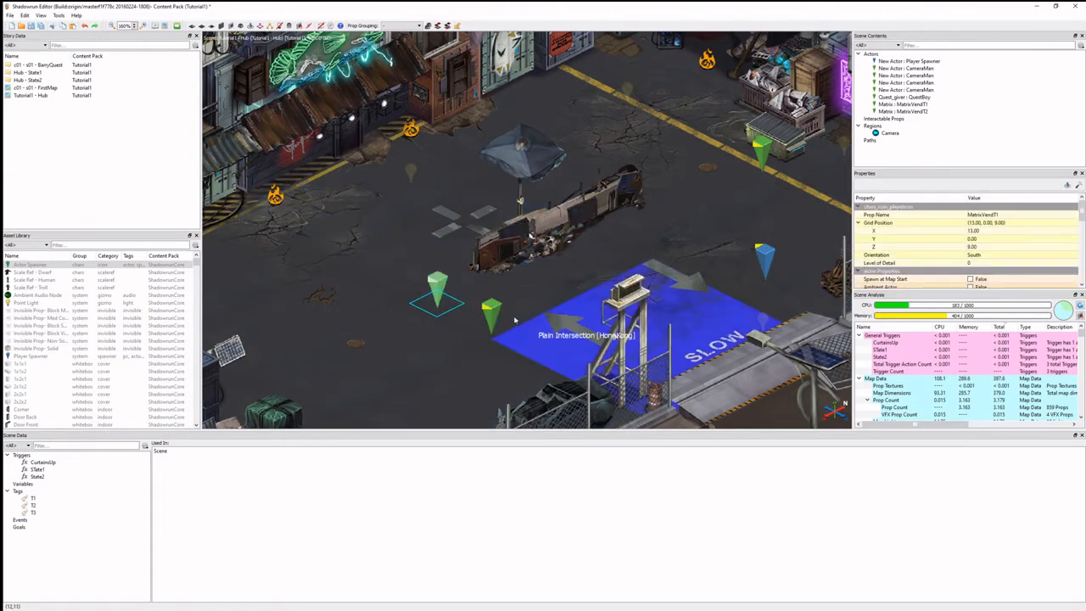
left_click(494, 315)
left_click(441, 295)
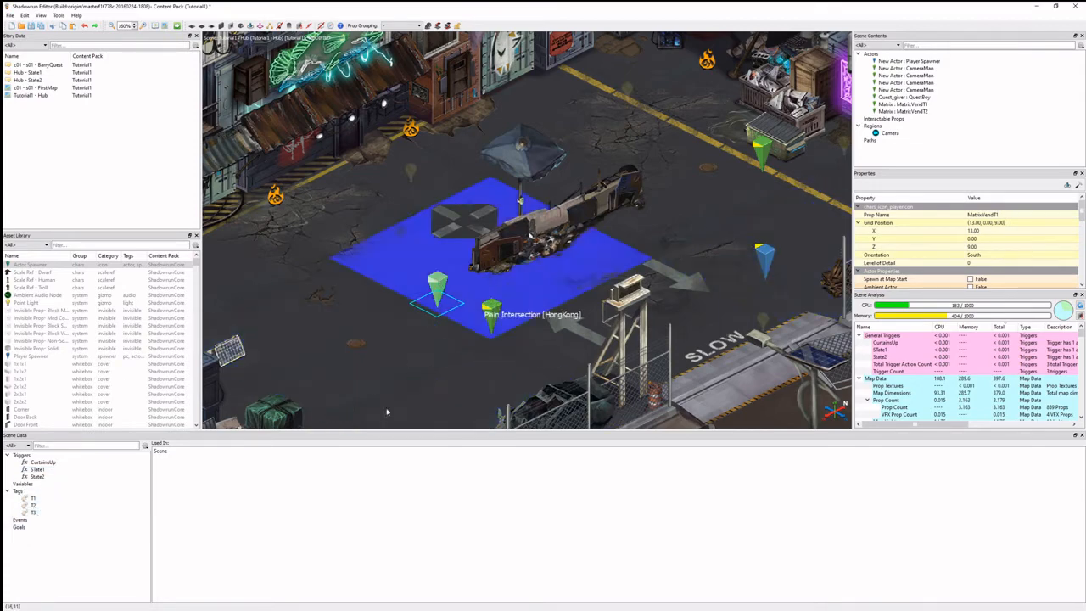
scroll(972, 255, "down", 3)
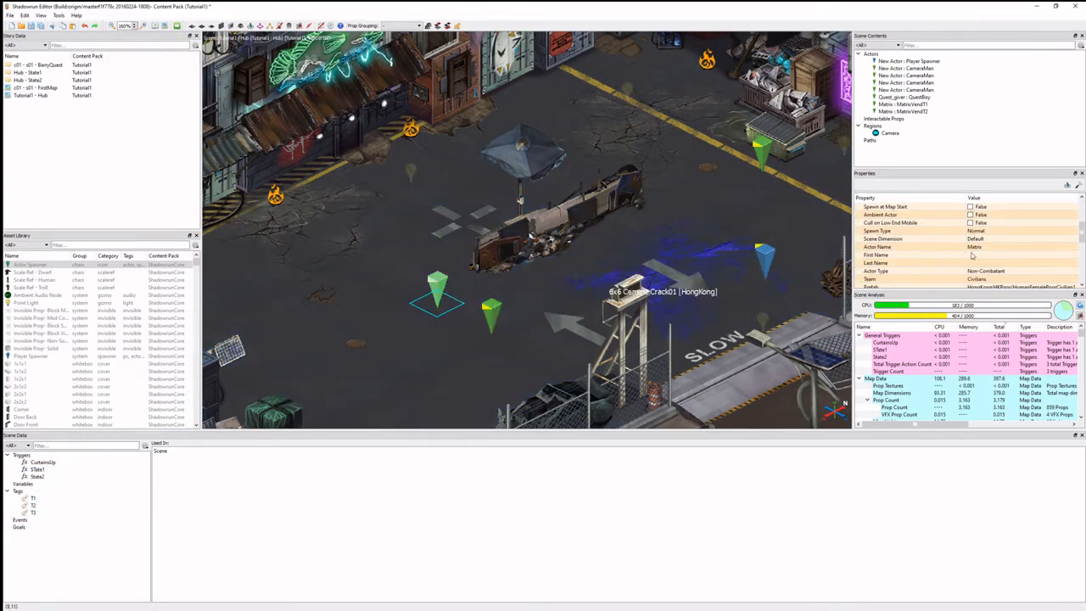
scroll(977, 222, "down", 3)
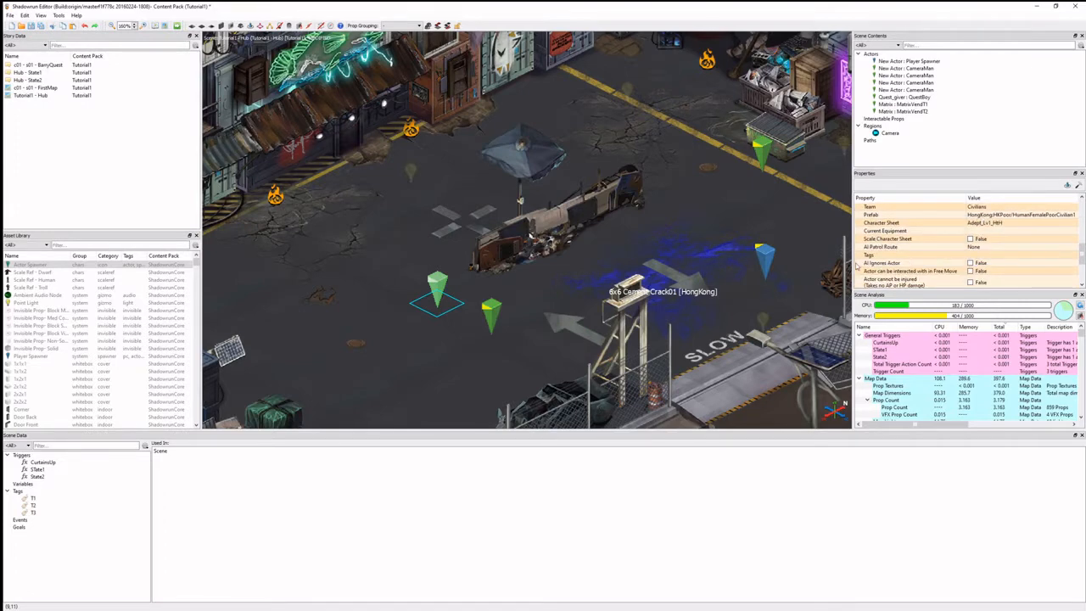
left_click(977, 255)
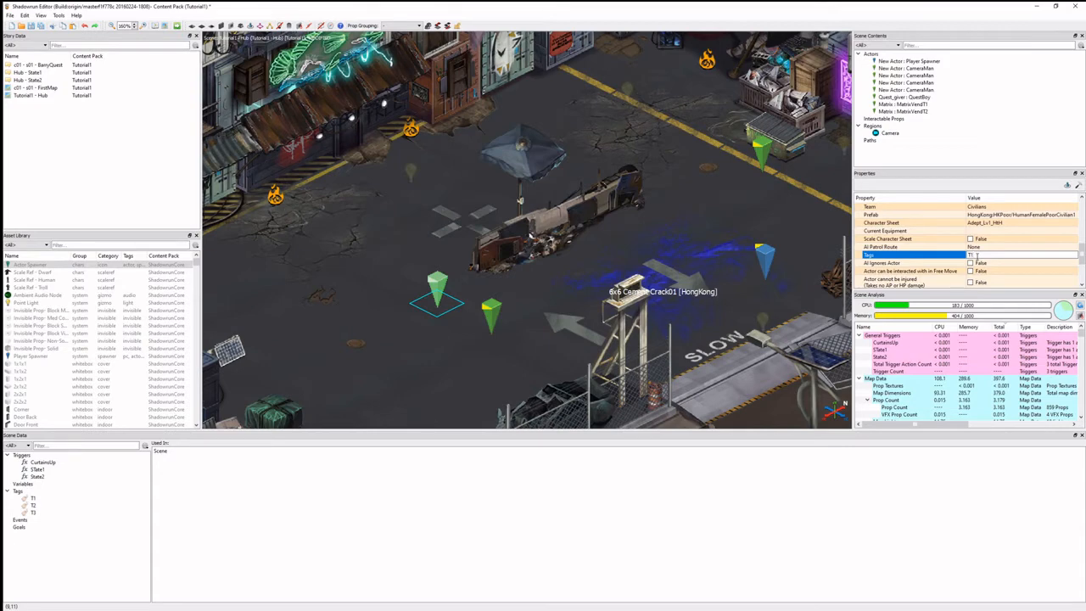
key("Return")
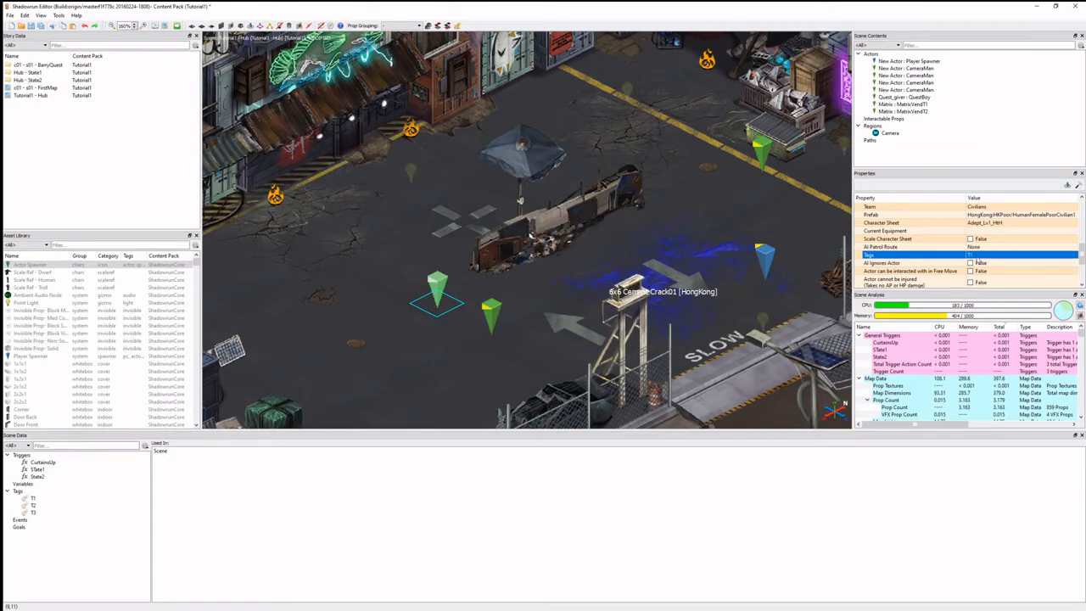
- Set the tag of the MatrixVendT2 actor to T2 and save the content pack
left_click(491, 314)
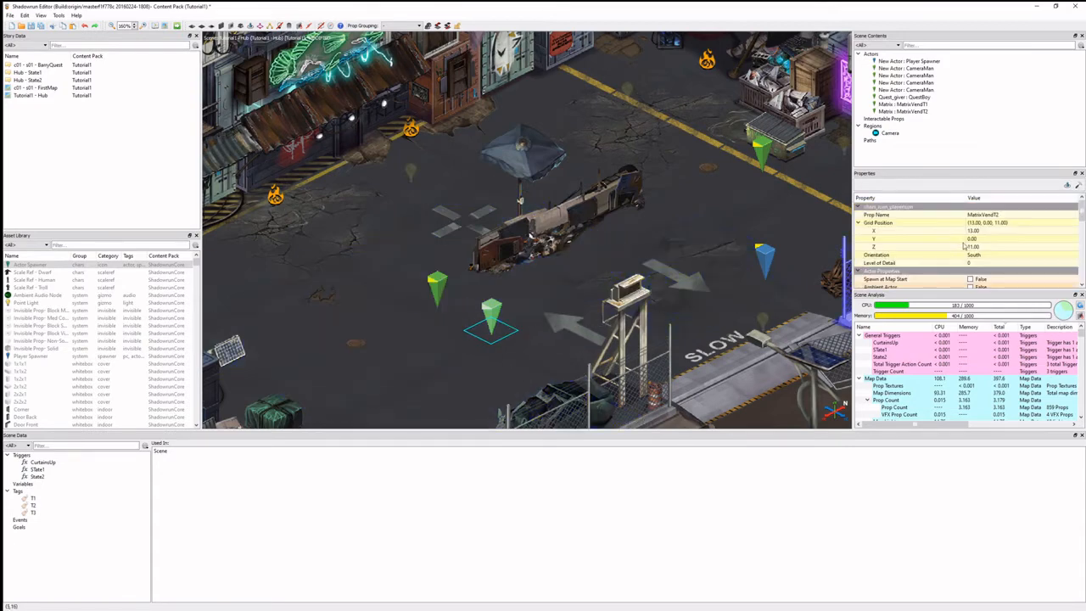
scroll(965, 245, "down", 10)
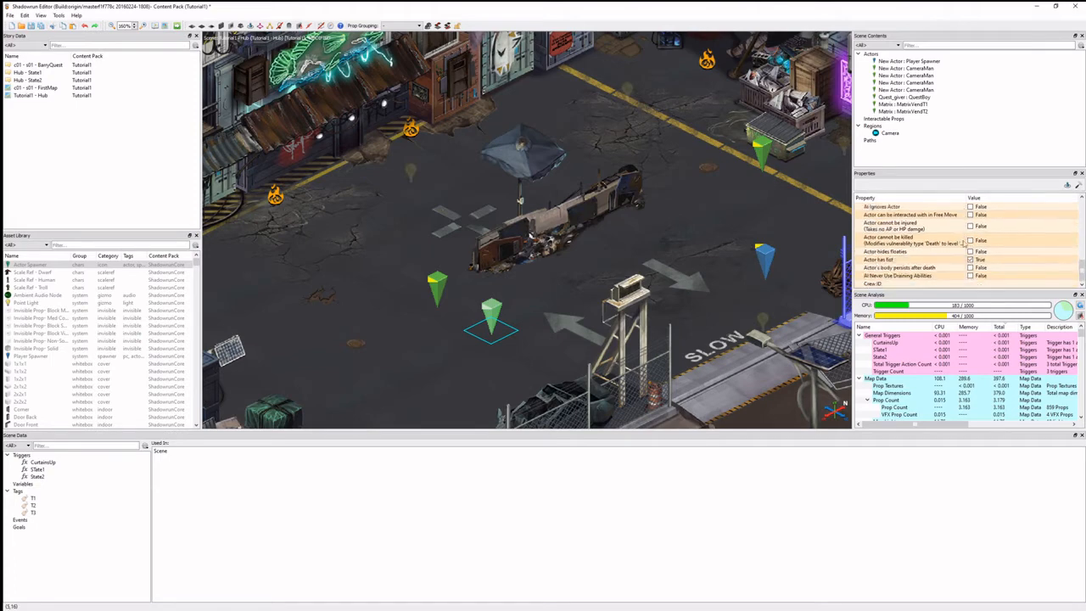
scroll(965, 245, "up", 10)
double_click(980, 271)
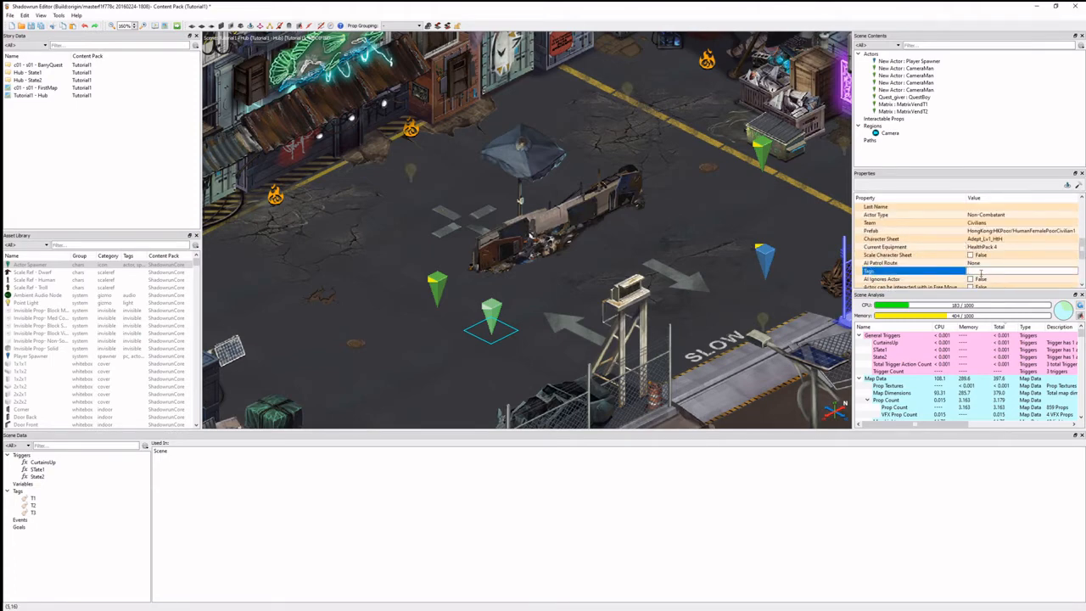
type("T2")
key("Return")
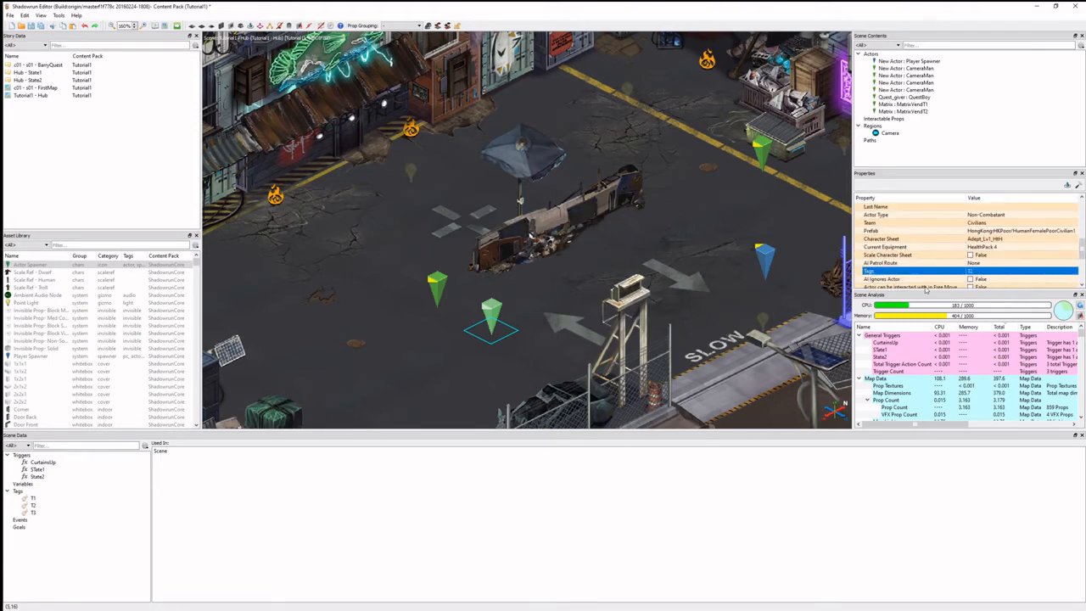
left_click(32, 27)
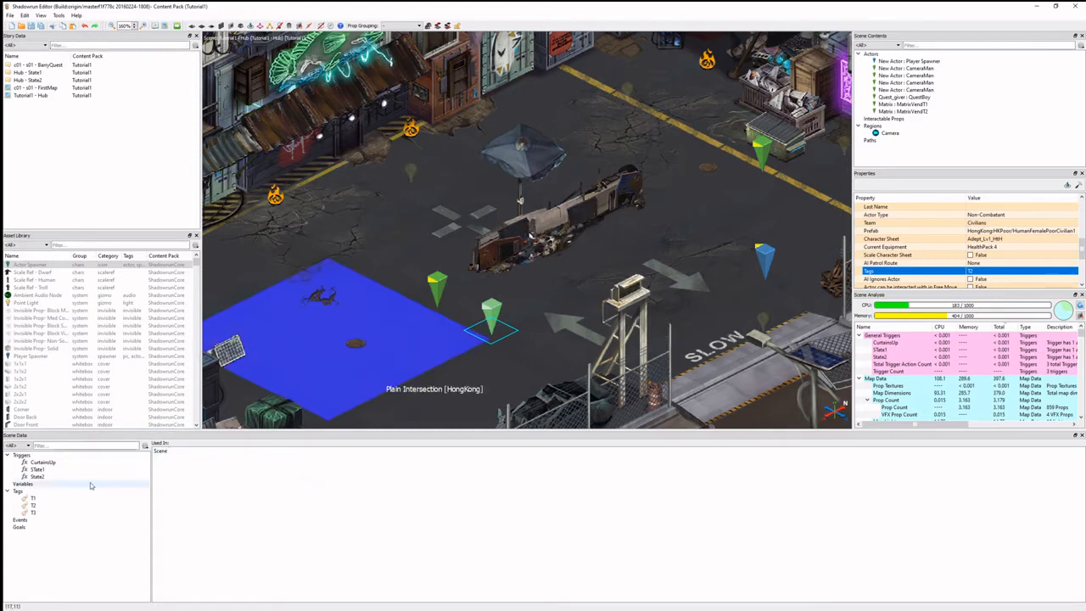
- Create a new scene trigger named T1 Vend Spawn
right_click(46, 457)
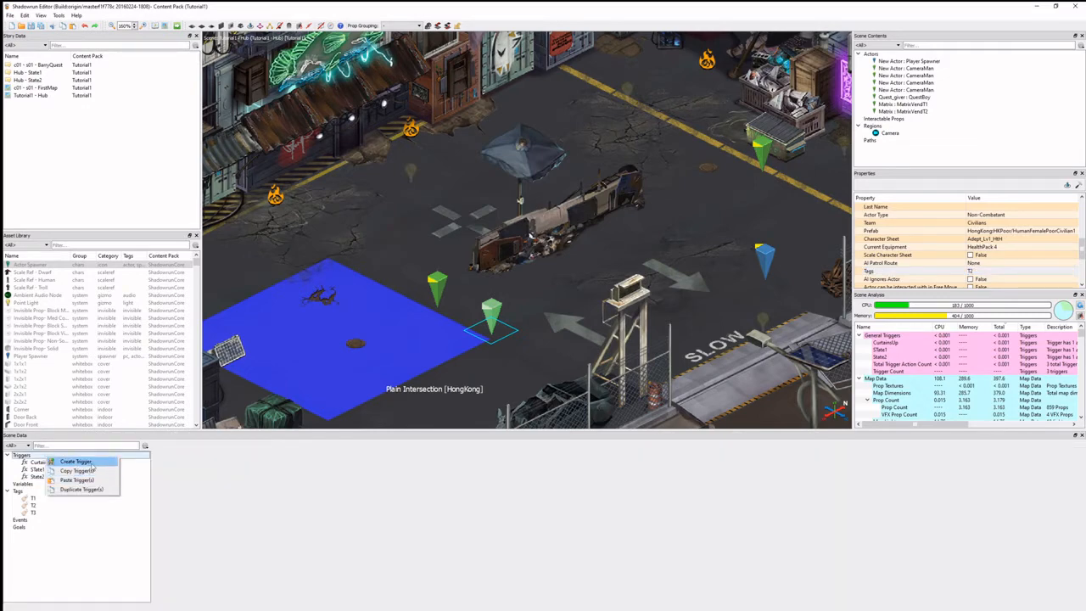
left_click(76, 461)
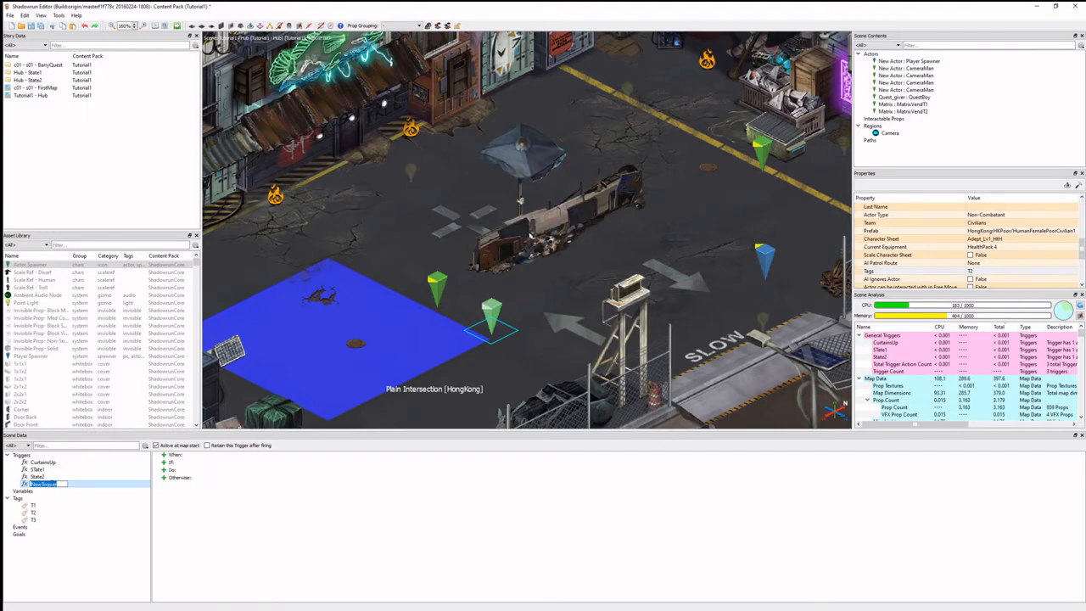
type("T1 Vend Spawn")
key("Return")
- Make the T1 Vend Spawn trigger fire when the CONTINUE button is pressed on the loading screen
left_click(165, 456)
right_click(186, 465)
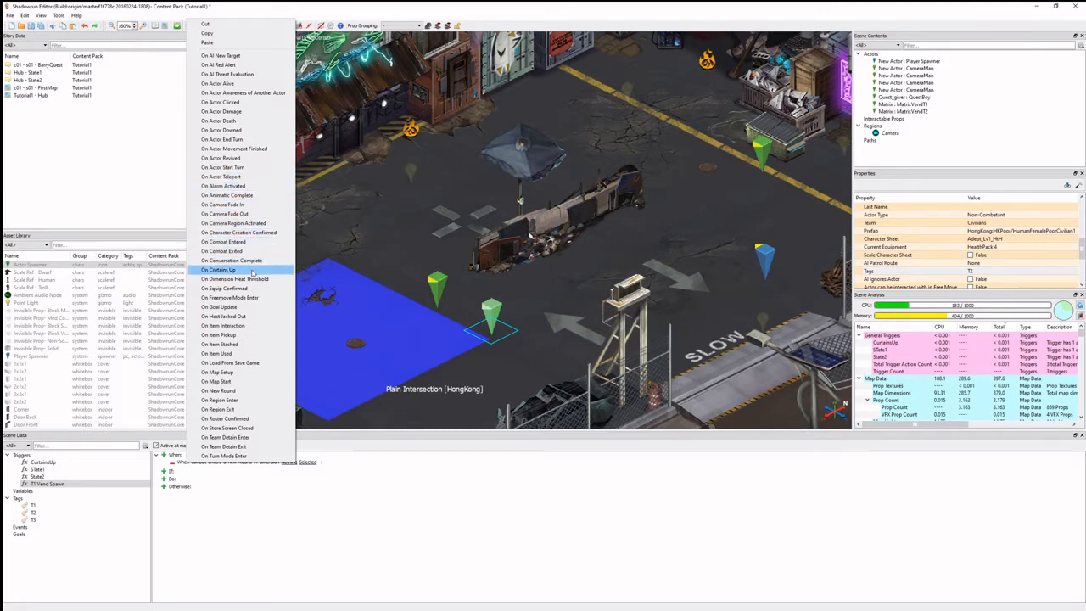
left_click(239, 381)
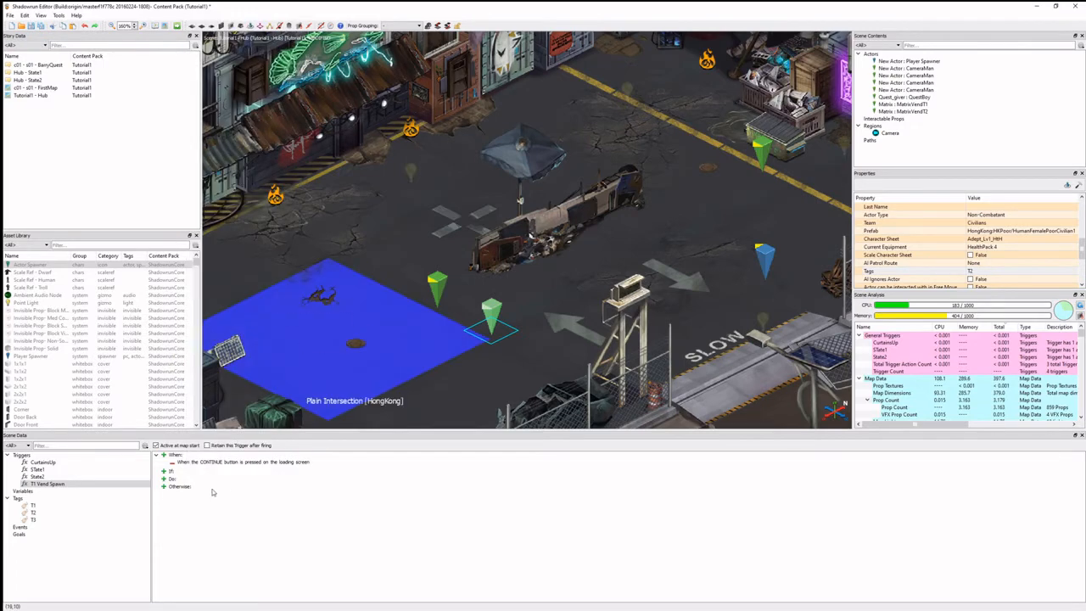
- Add an integer comparison condition to T1 Vend Spawn requiring the Tutorial1 GlobalStoryVariable to equal 0
left_click(164, 472)
right_click(191, 481)
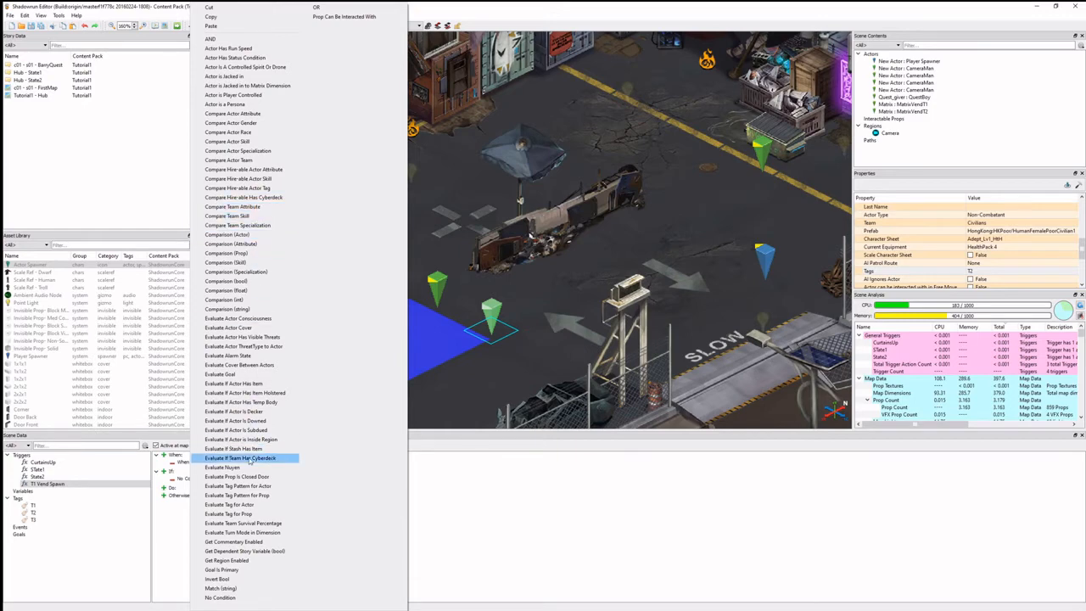
left_click(260, 301)
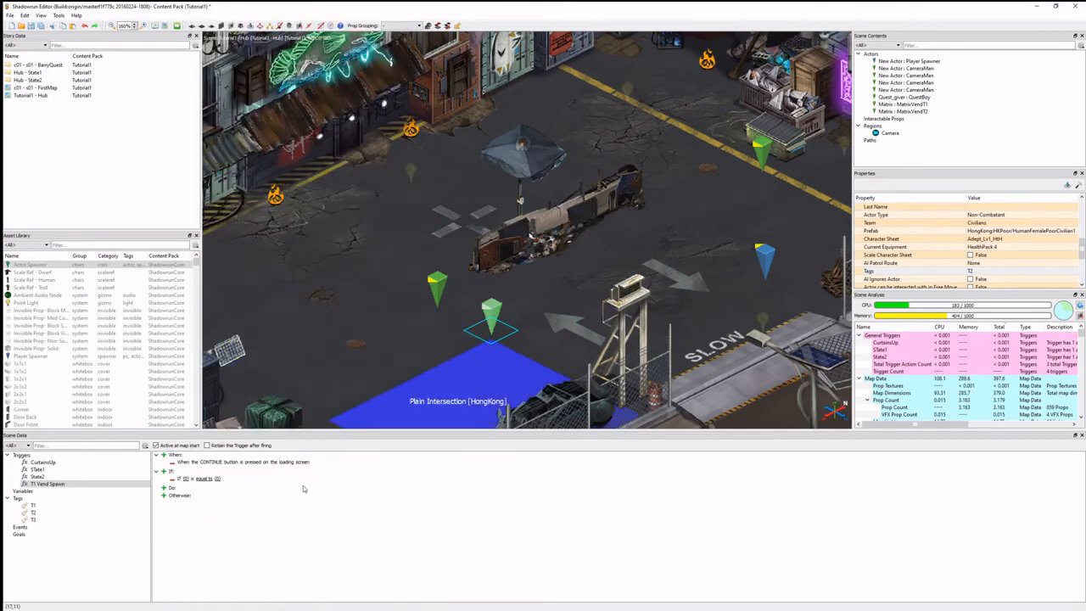
left_click(186, 479)
mouse_move(219, 540)
mouse_move(260, 543)
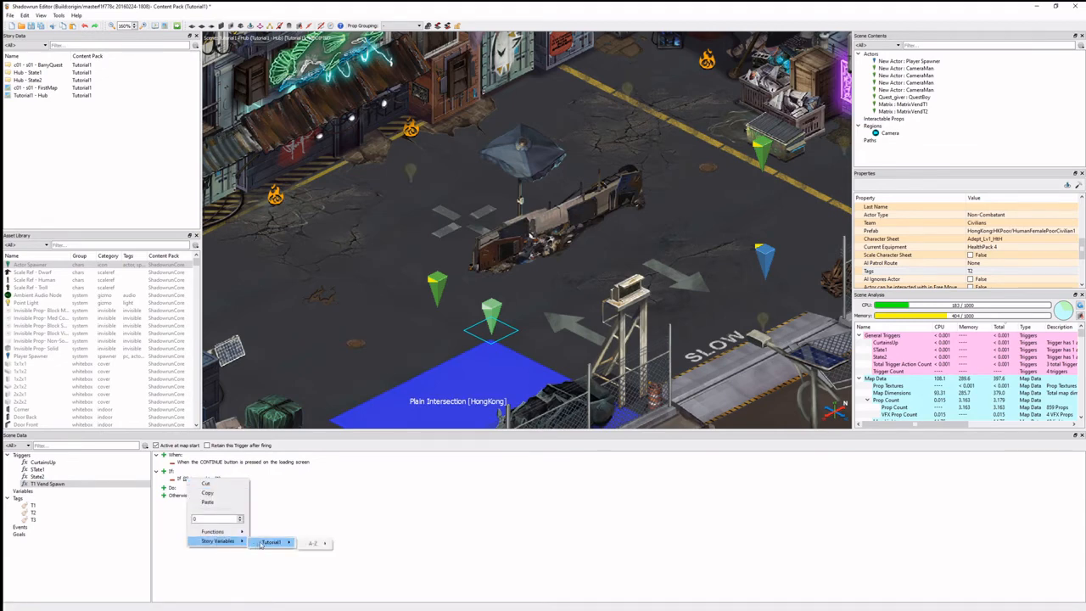
mouse_move(312, 542)
left_click(360, 547)
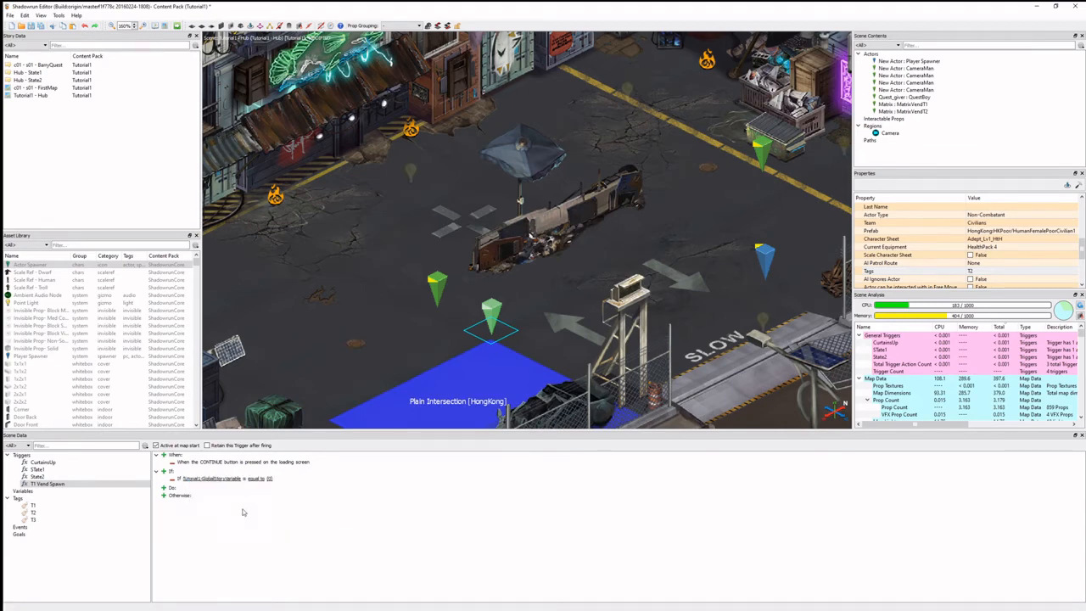
- Add an Activate Actor Spawner By Tag action for tag T1 without smoothing, and retain the T1 Vend Spawn trigger after firing
left_click(164, 489)
left_click(189, 495)
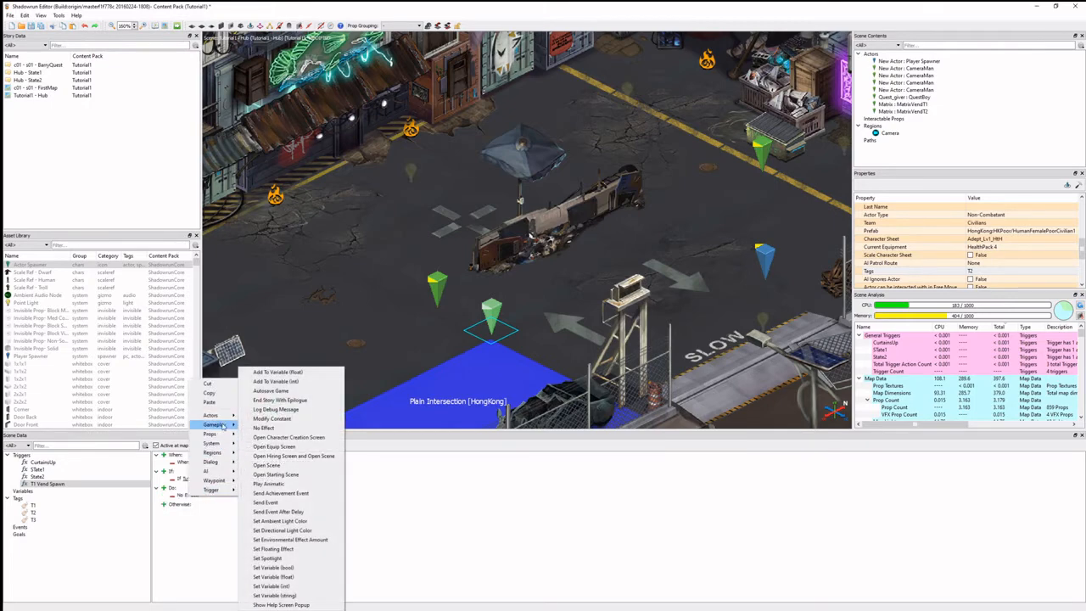
mouse_move(212, 415)
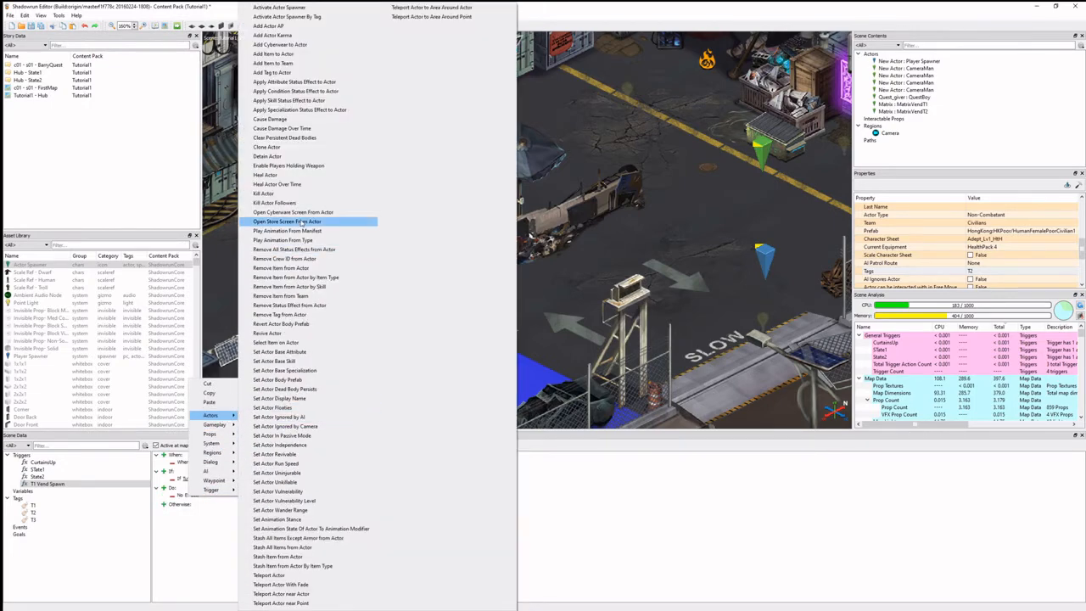
left_click(316, 16)
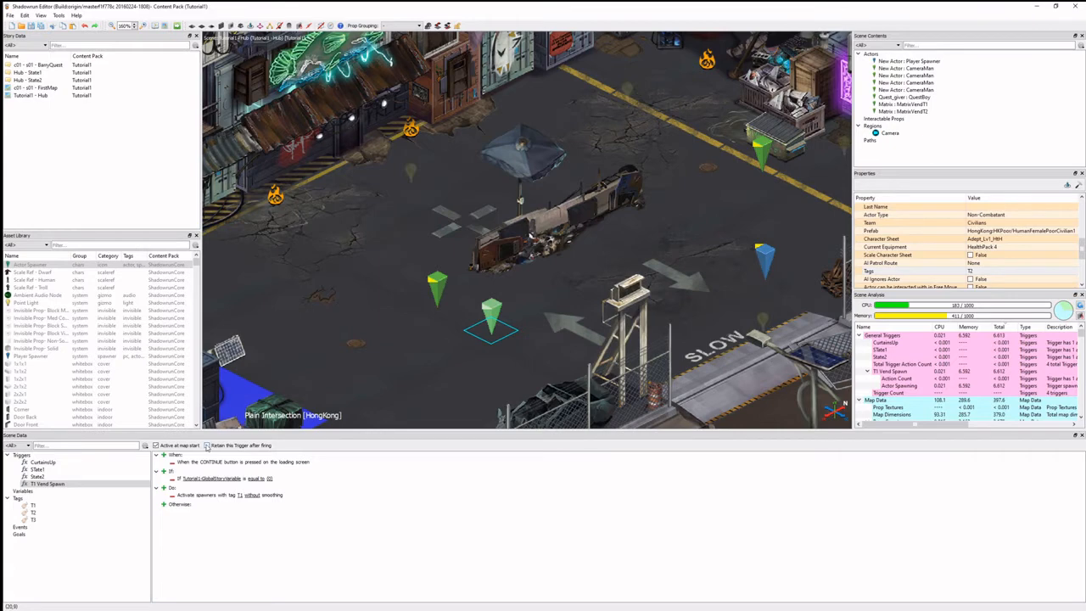
- Duplicate the T1 Vend Spawn trigger and rename the copy T2 Vend Spawn
right_click(44, 483)
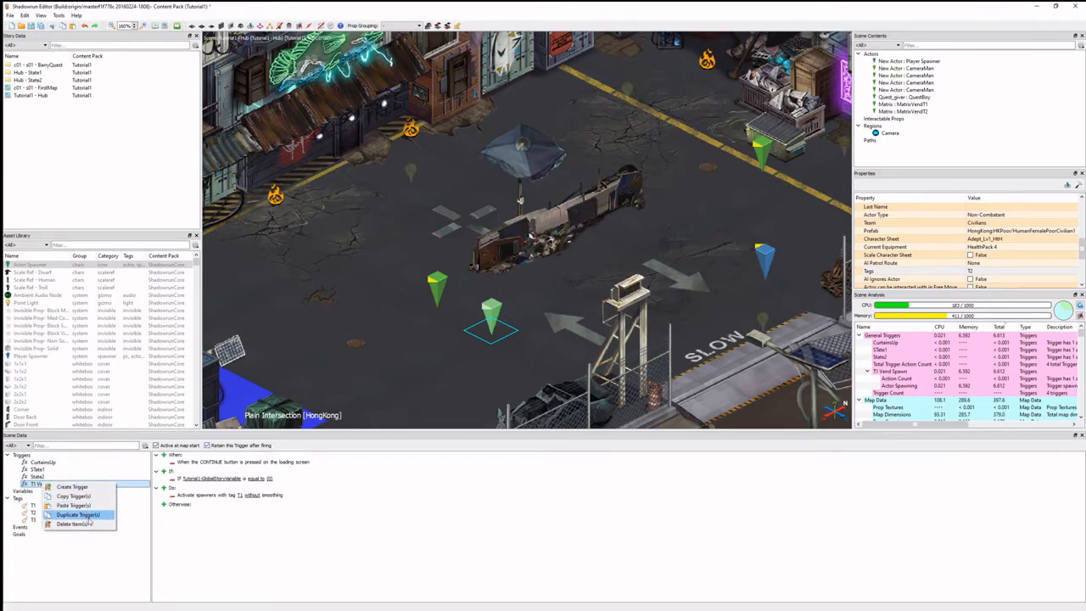
left_click(78, 514)
left_click(43, 491)
left_click(43, 491)
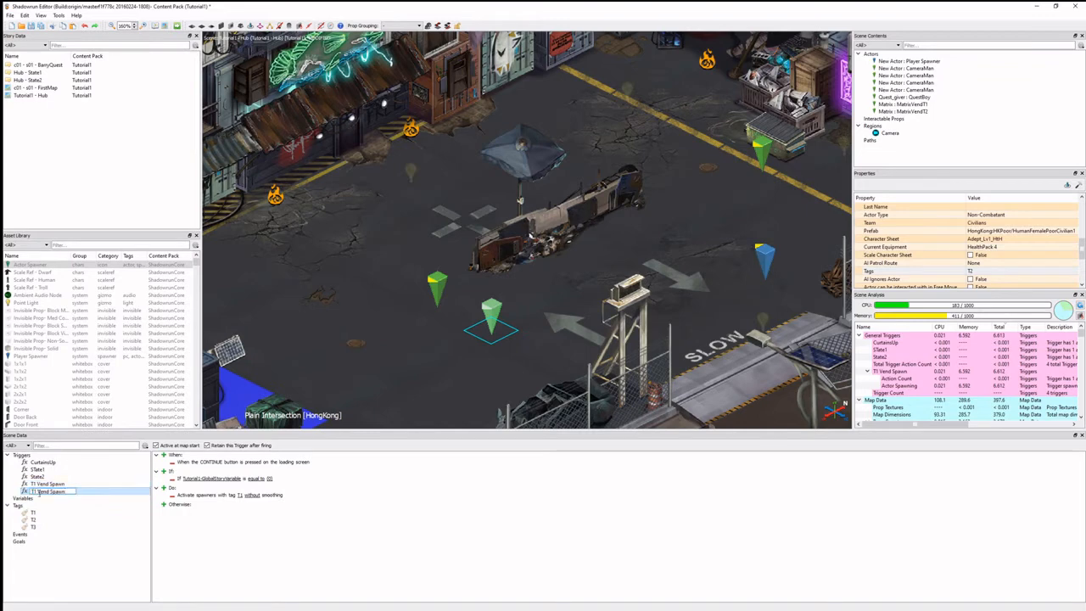
key("BackSpace")
type("2")
key("Return")
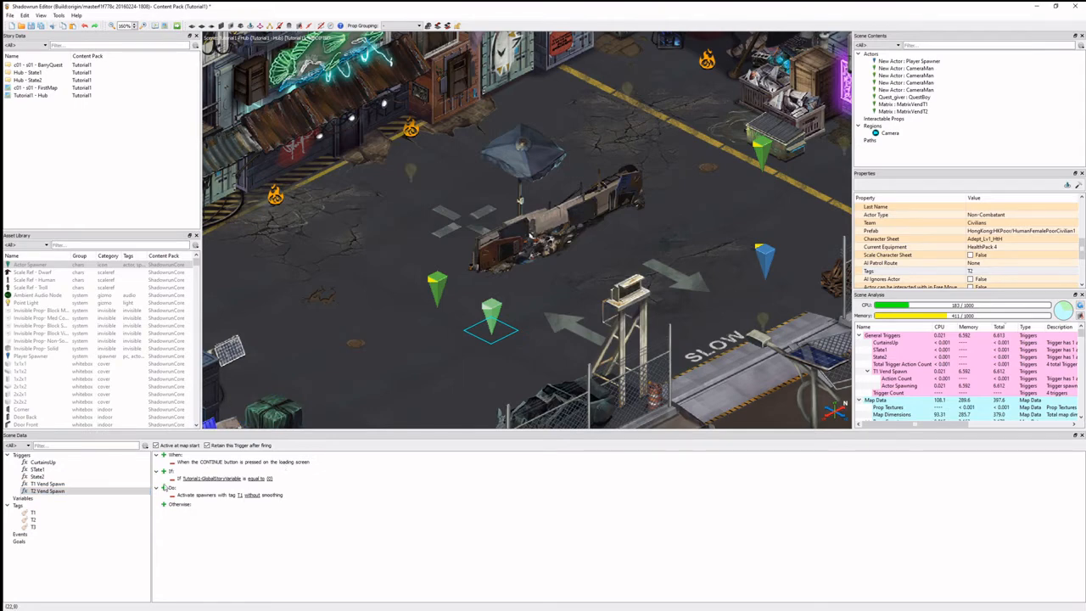
- In T2 Vend Spawn, set the story variable comparison value to 1 and the activated spawner tag to T2
left_click(269, 479)
left_click(245, 536)
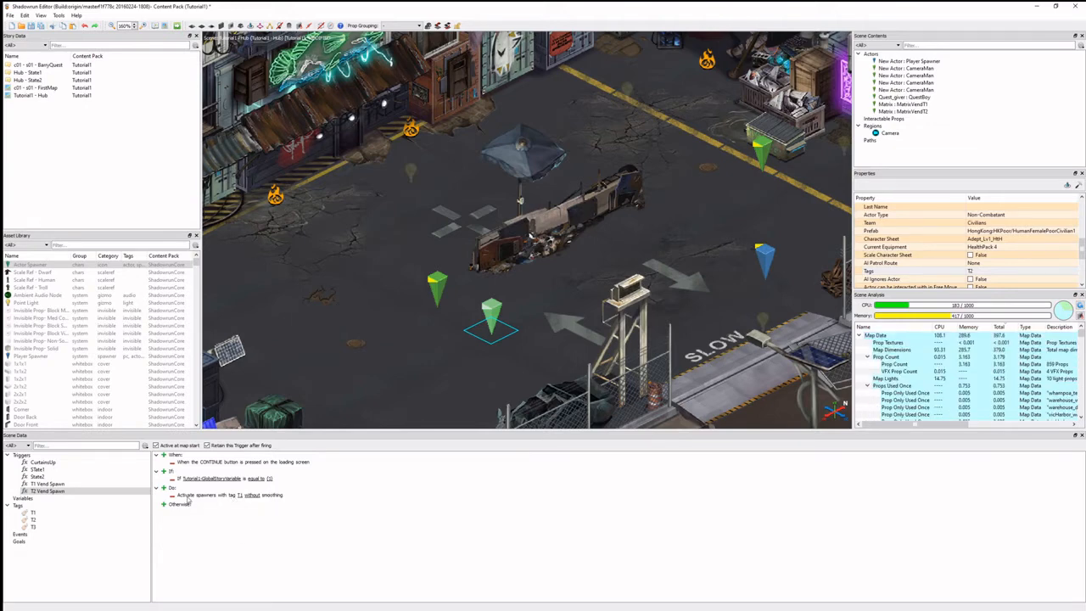
right_click(242, 498)
mouse_move(272, 535)
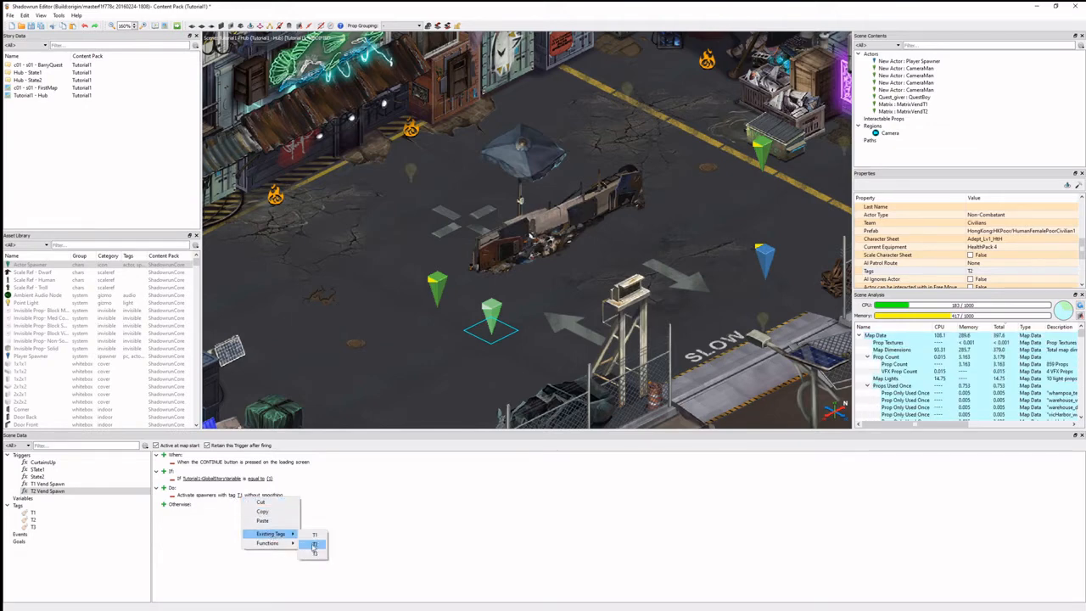
left_click(315, 544)
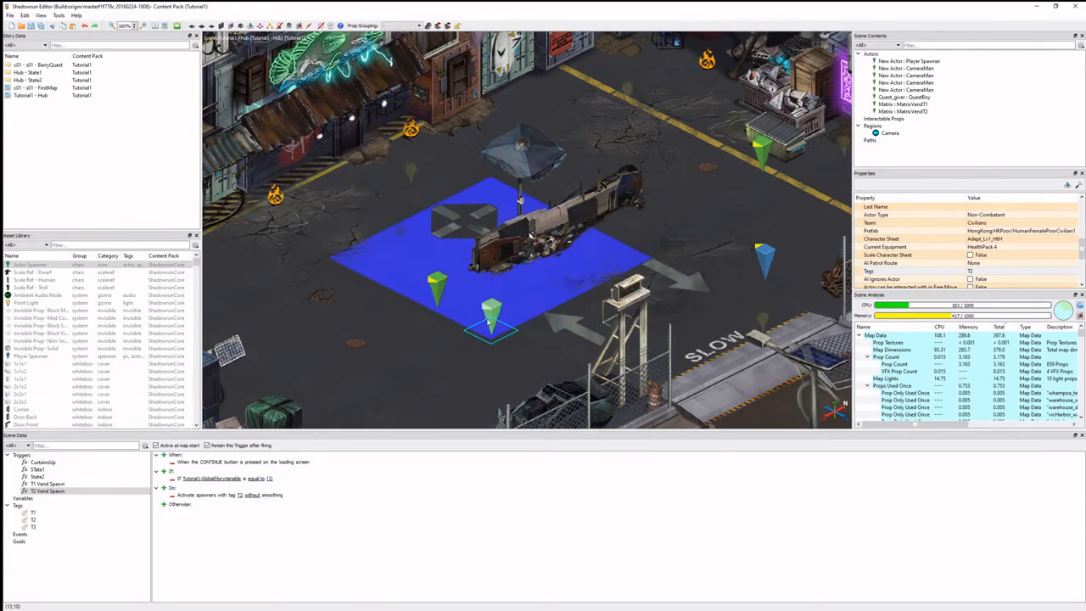
- Move MatrixVendT1 to grid X 15, Z 9 and MatrixVendT2 to X 13, Z 9 facing East, and save
left_click_drag(438, 289, 410, 342)
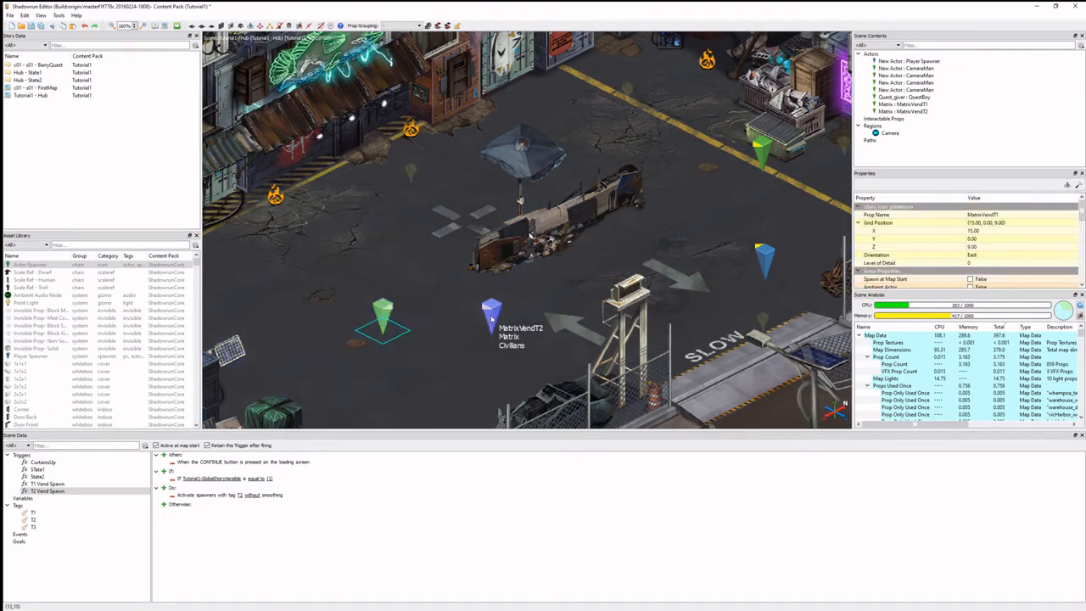
mouse_move(487, 318)
left_mouse_down()
mouse_move(395, 311)
mouse_move(432, 281)
left_mouse_up()
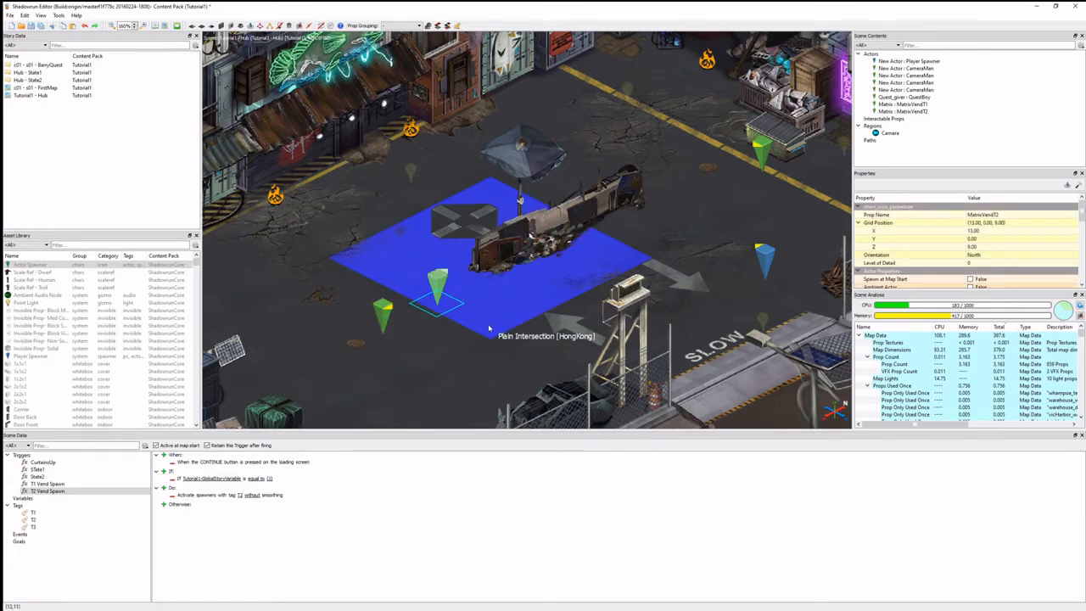
key("r")
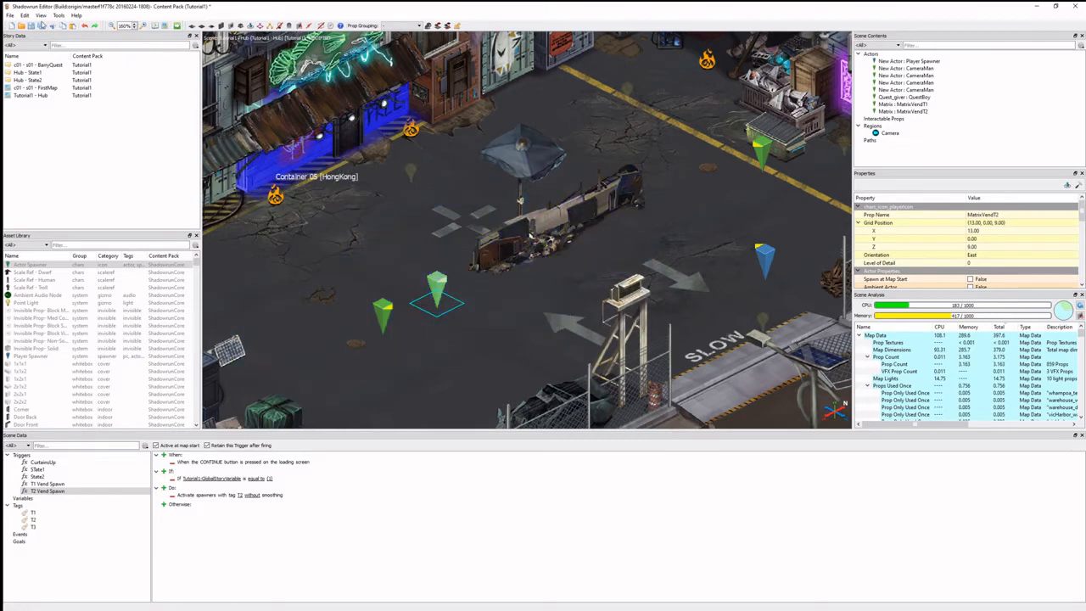
left_click(35, 24)
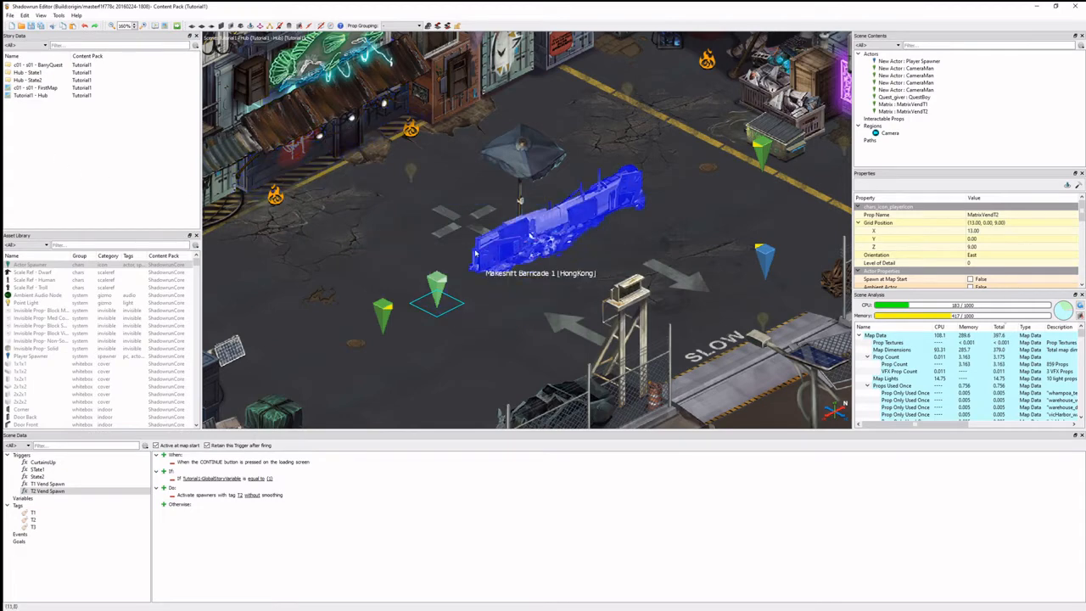
- Give the MatrixVendT1 actor a Dummy Interaction that is enabled at map start
left_click(382, 316)
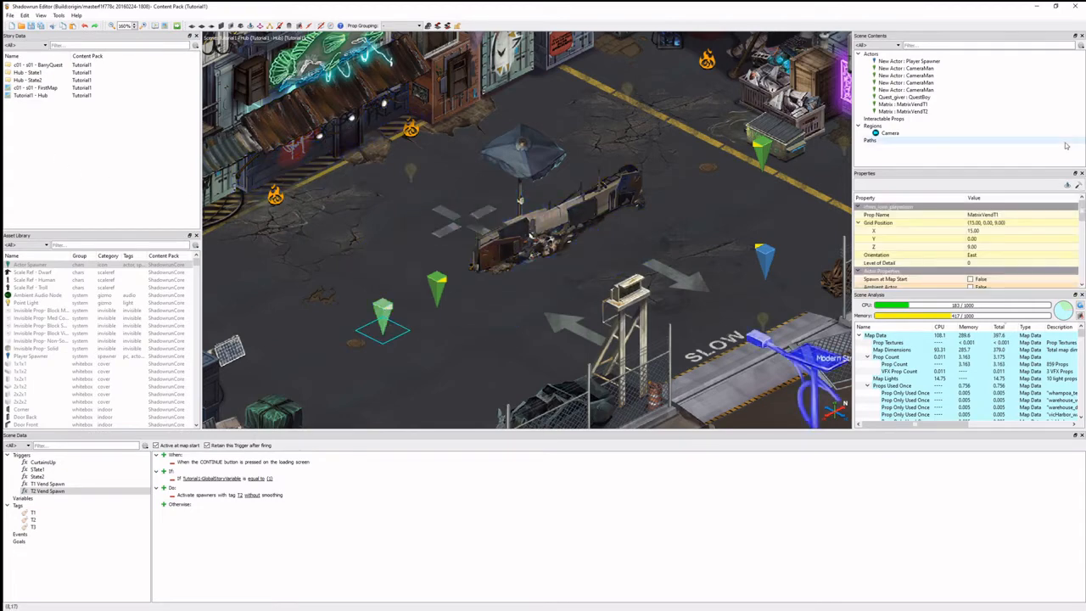
left_click(1079, 186)
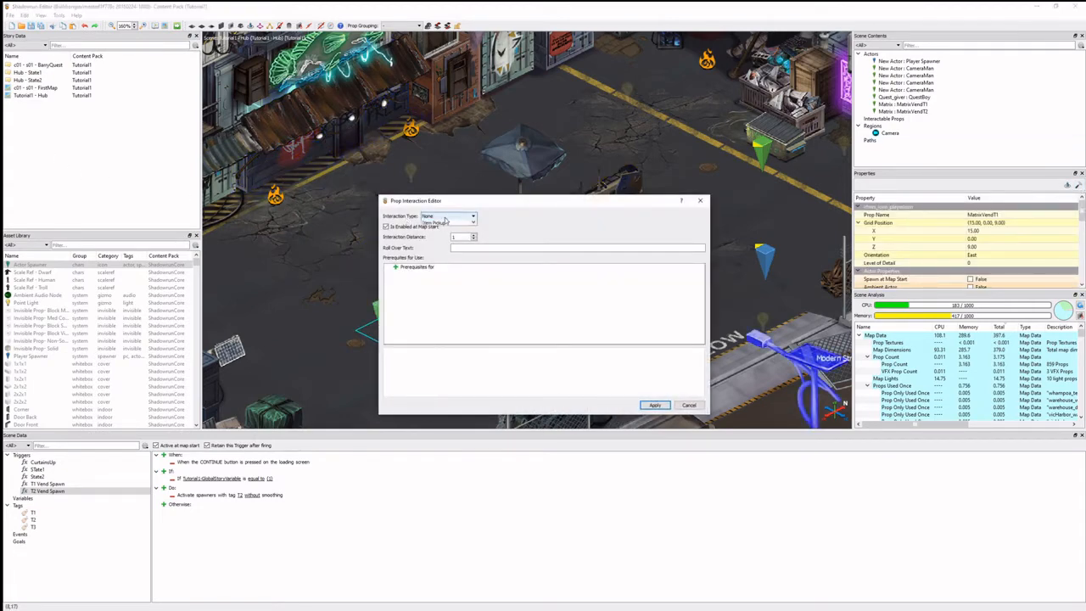
left_click(448, 215)
left_click(449, 230)
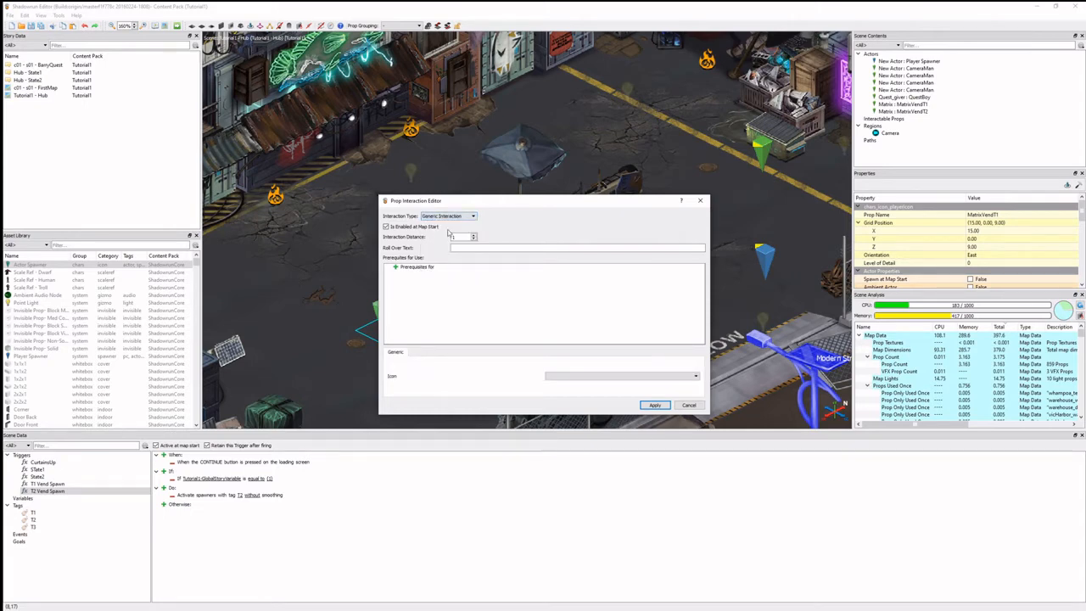
left_click(450, 217)
left_click(450, 237)
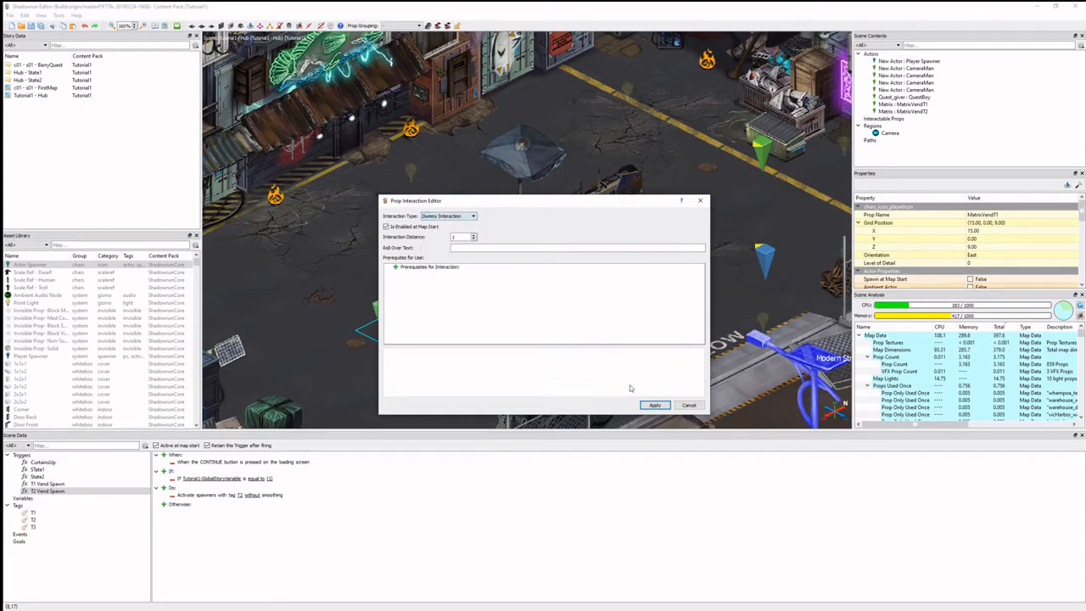
left_click(654, 405)
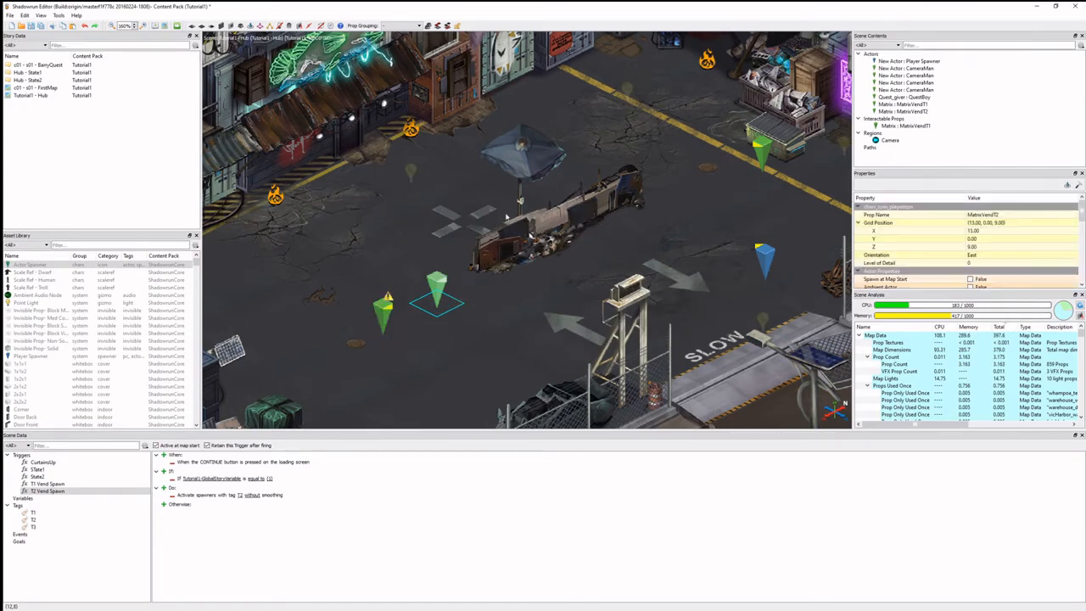
- Give the MatrixVendT2 actor a Dummy Interaction that is enabled at map start
left_click(1078, 186)
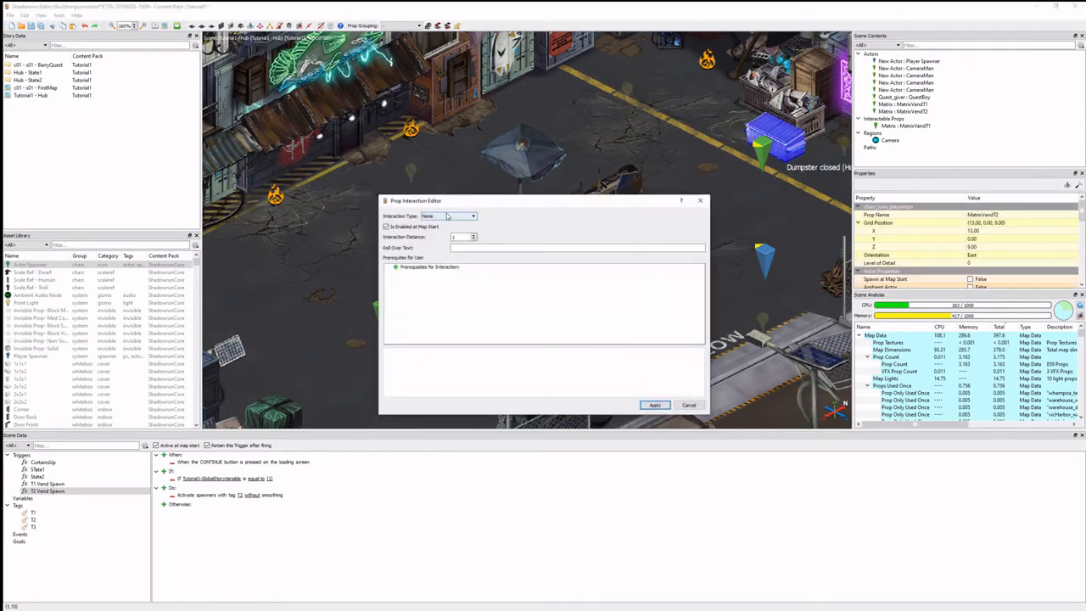
left_click(448, 218)
left_click(451, 237)
left_click(654, 405)
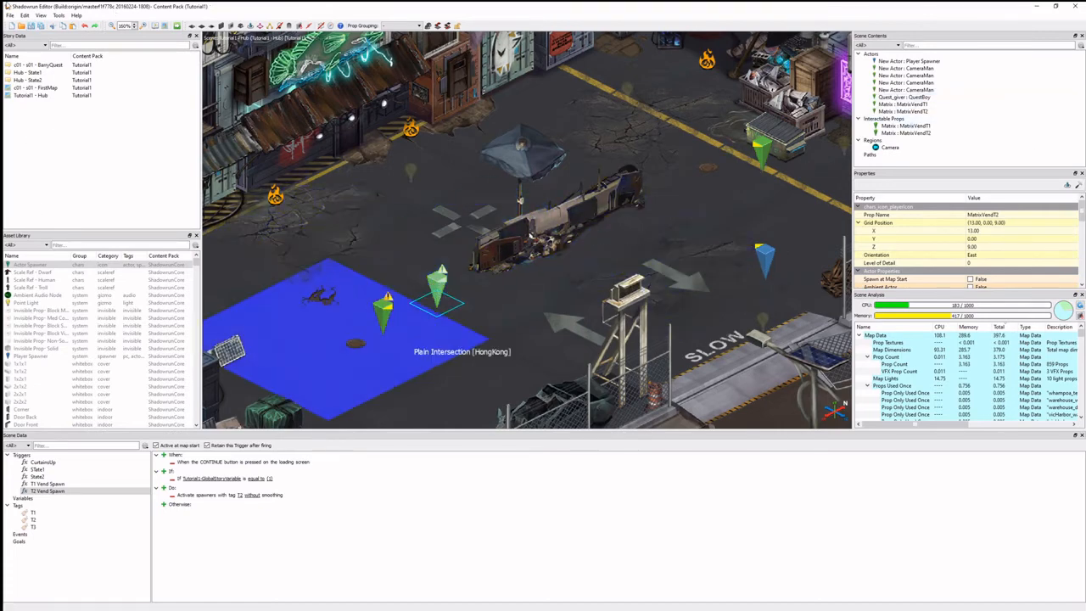
- Create a new conversation named Hub - MatrixVendor
left_click(10, 16)
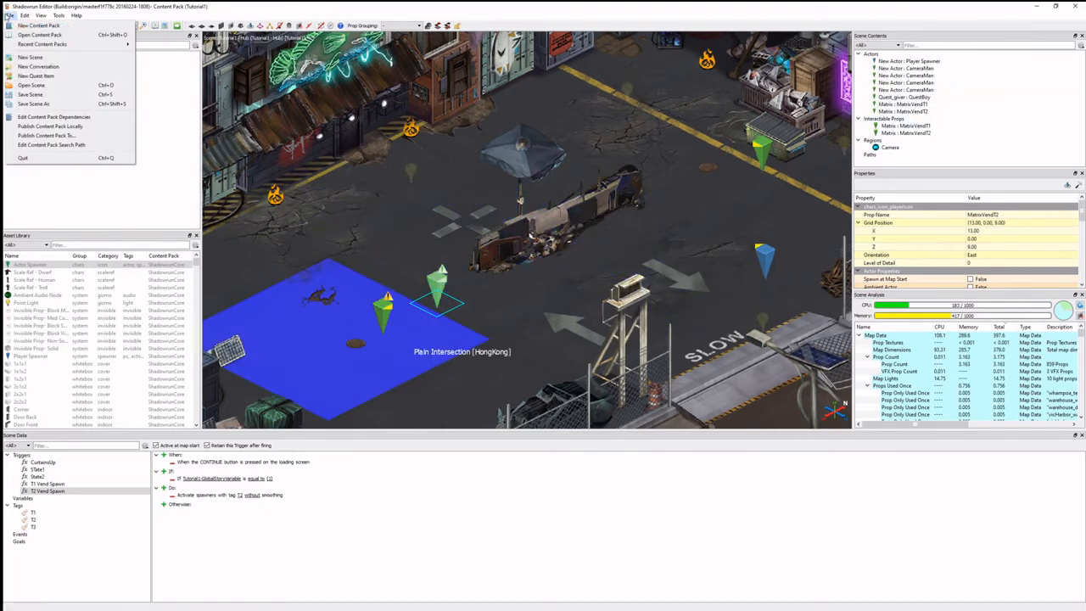
left_click(51, 66)
left_click(309, 100)
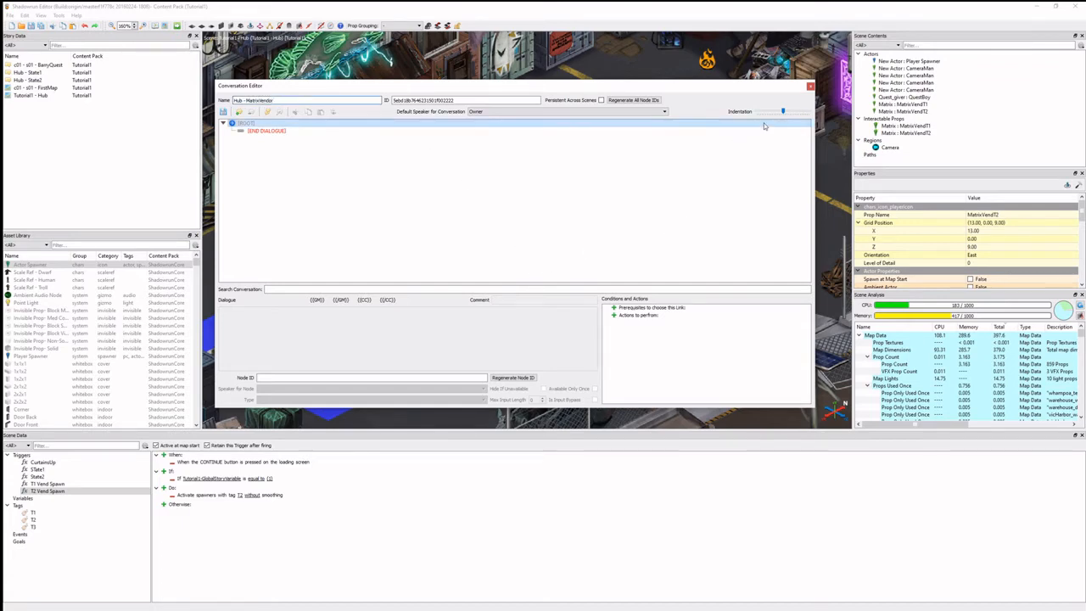
- Add an empty link under the conversation root, an owner line beneath it, and two player replies to that line
left_click(259, 131)
left_click(239, 113)
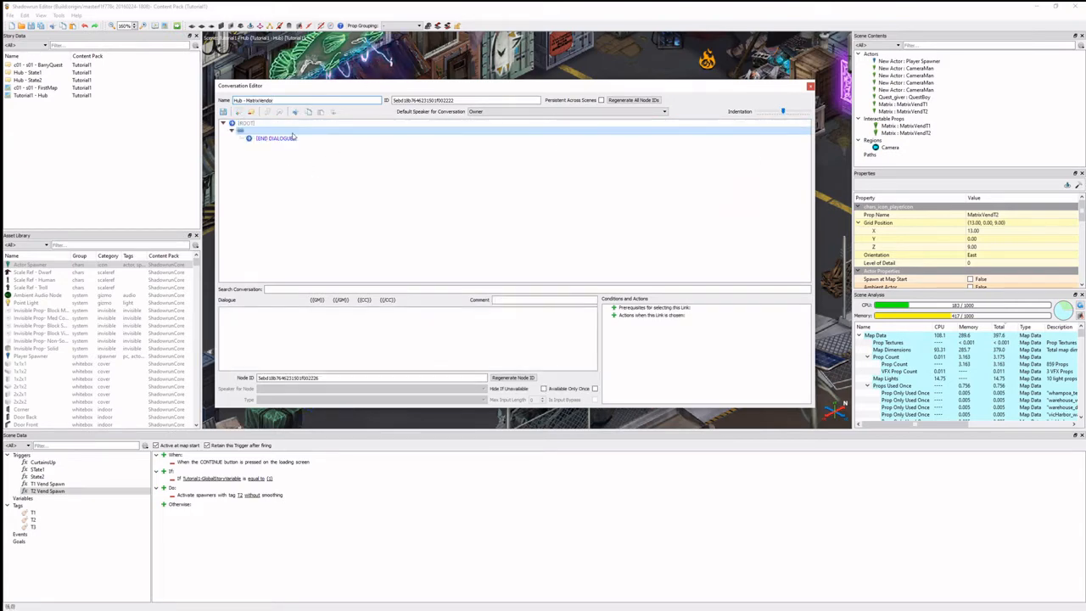
left_click(271, 139)
left_click(239, 113)
left_click(239, 113)
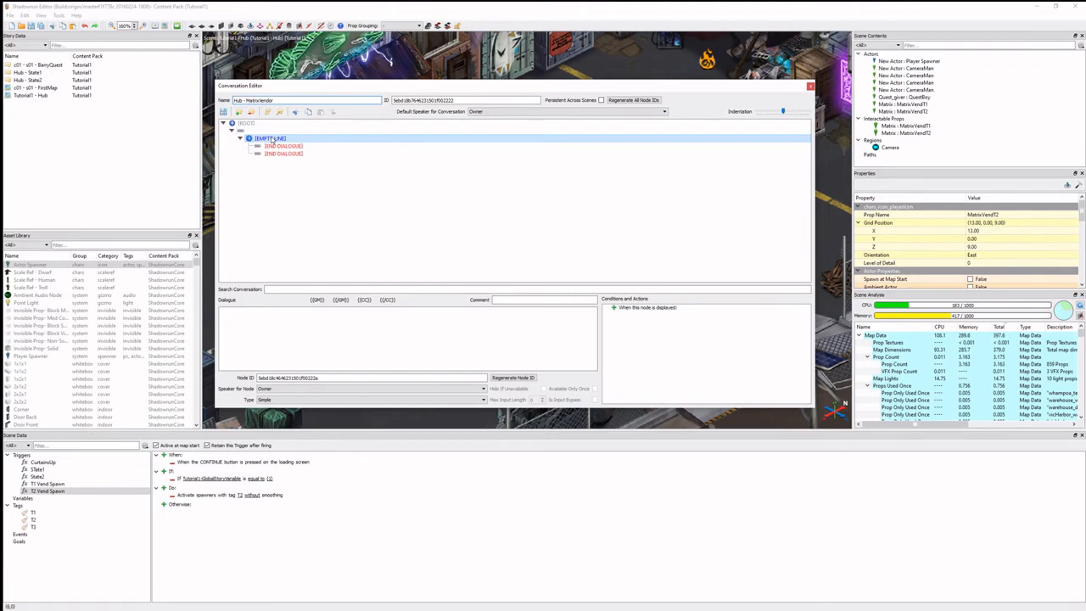
- Write the vendor line "Hey what I get for you?" and the player replies "Show me your stuff" and "Nothing, sorry."
left_click(349, 329)
type("Hey sh")
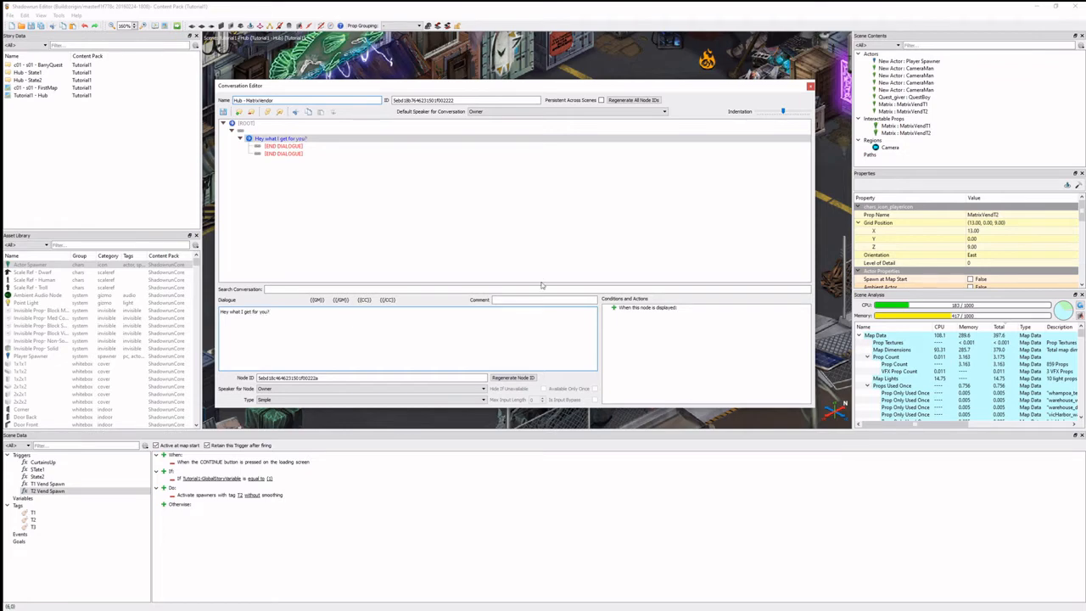
left_click(287, 146)
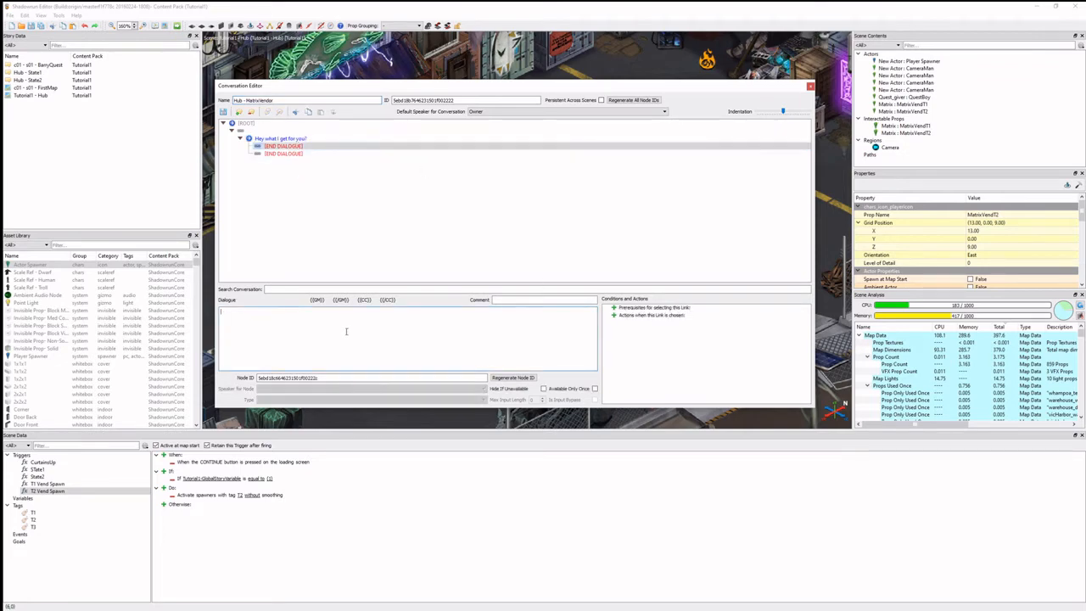
type("Show me your stuff")
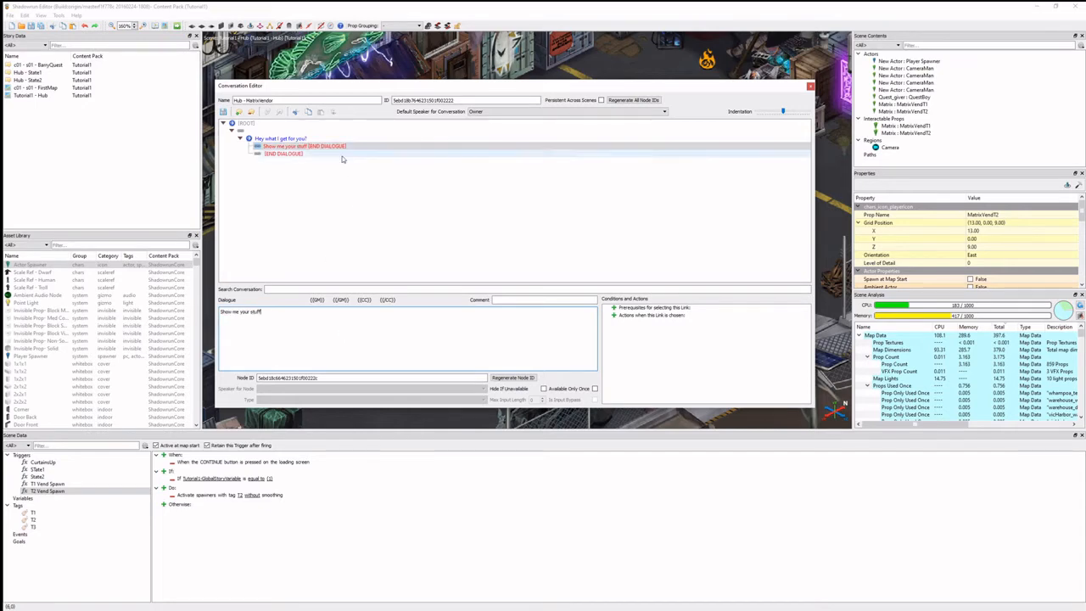
left_click(342, 155)
type("Nothing, sorry.")
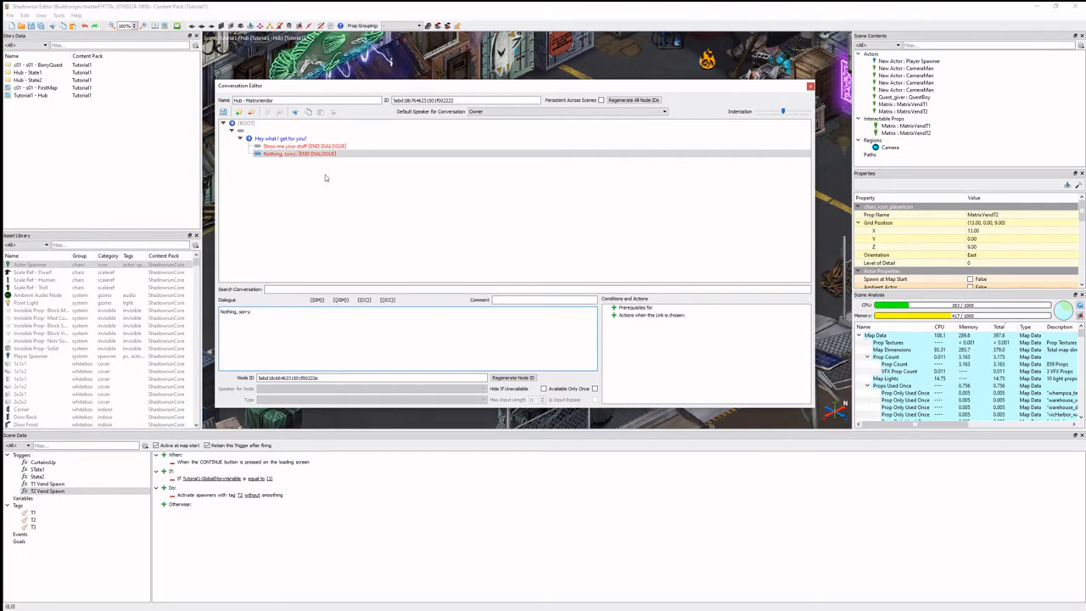
- Add an owner line beneath the player reply "Show me your stuff" and write its dialogue as "Sure thing"
left_click(329, 147)
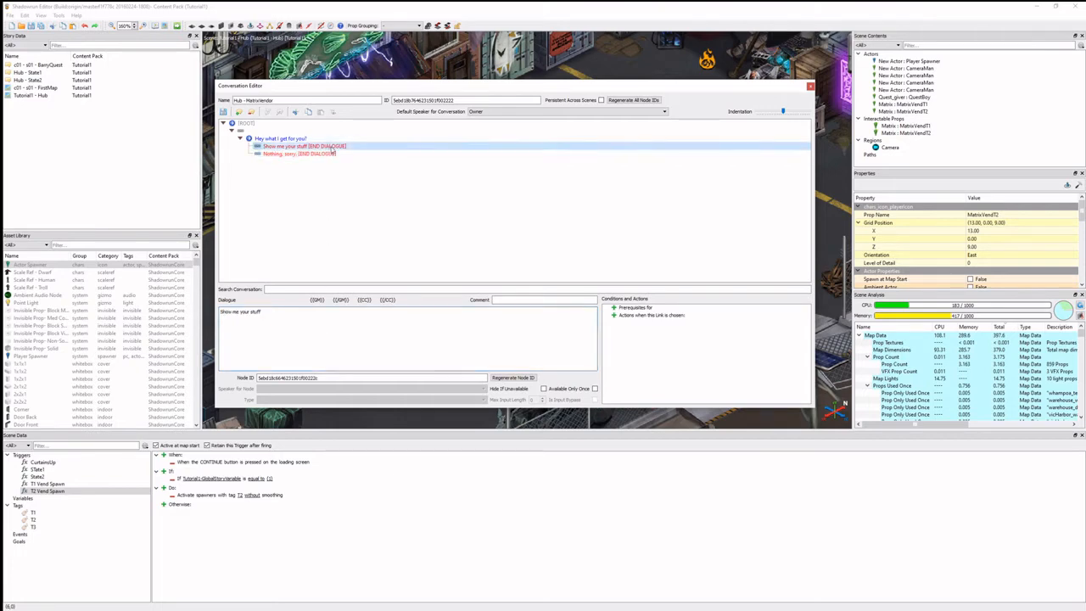
left_click(240, 113)
left_click(293, 153)
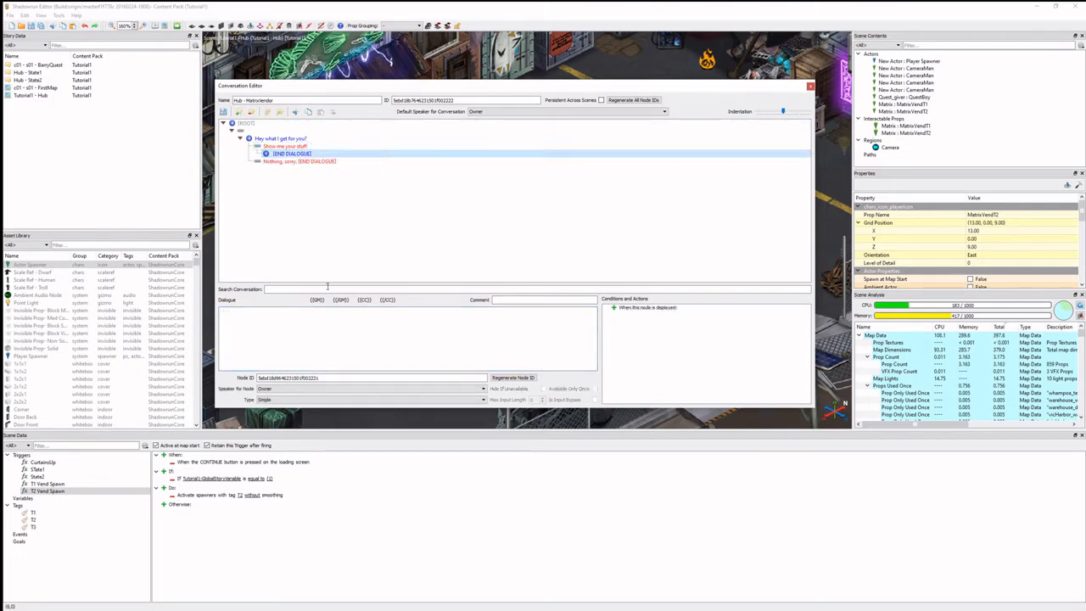
left_click(325, 319)
type("Sure thing")
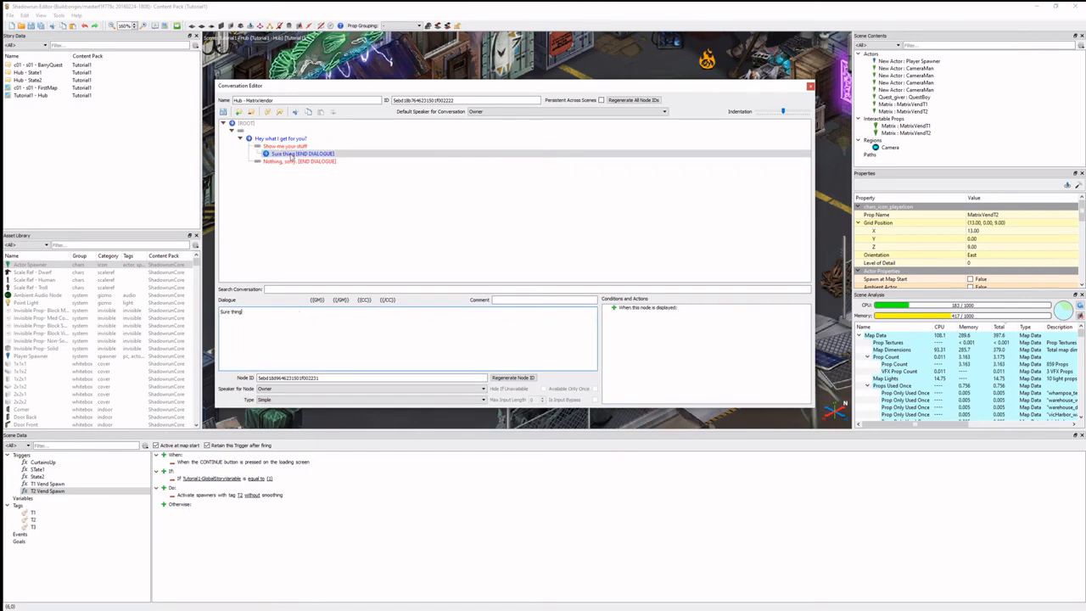
- Add an empty link with a blank owner node beneath "Sure thing", and give that node an Open Store Screen From Actor action
left_click(266, 112)
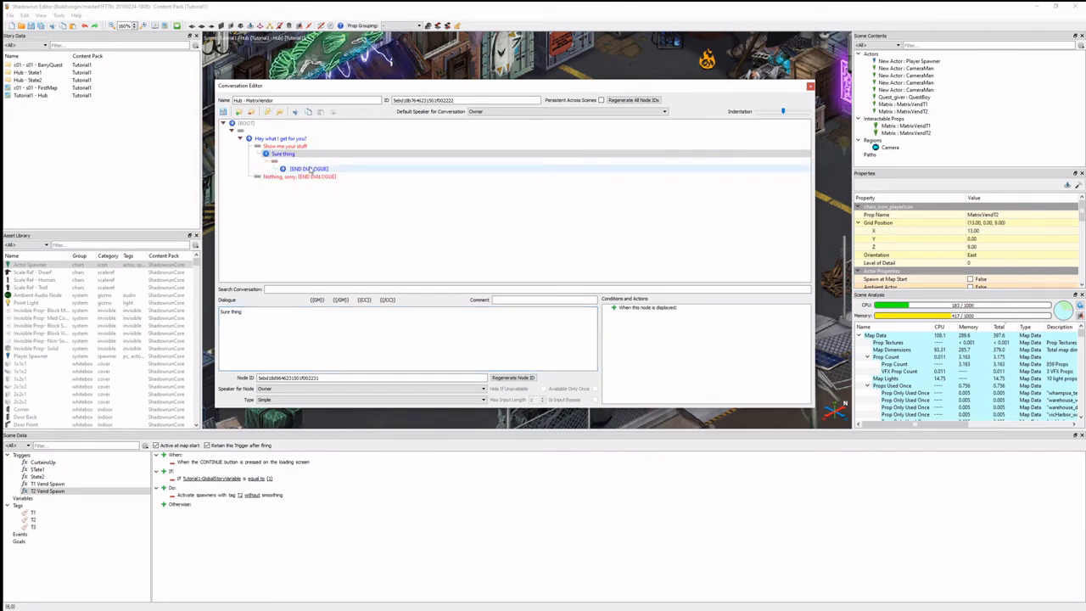
left_click(310, 169)
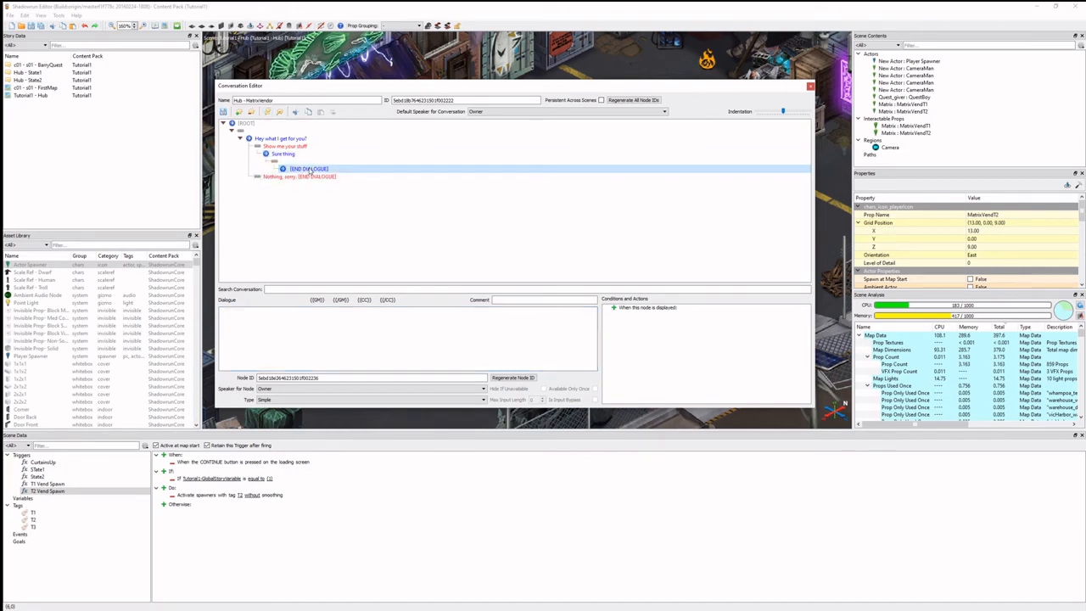
left_click(614, 307)
right_click(633, 313)
mouse_move(668, 351)
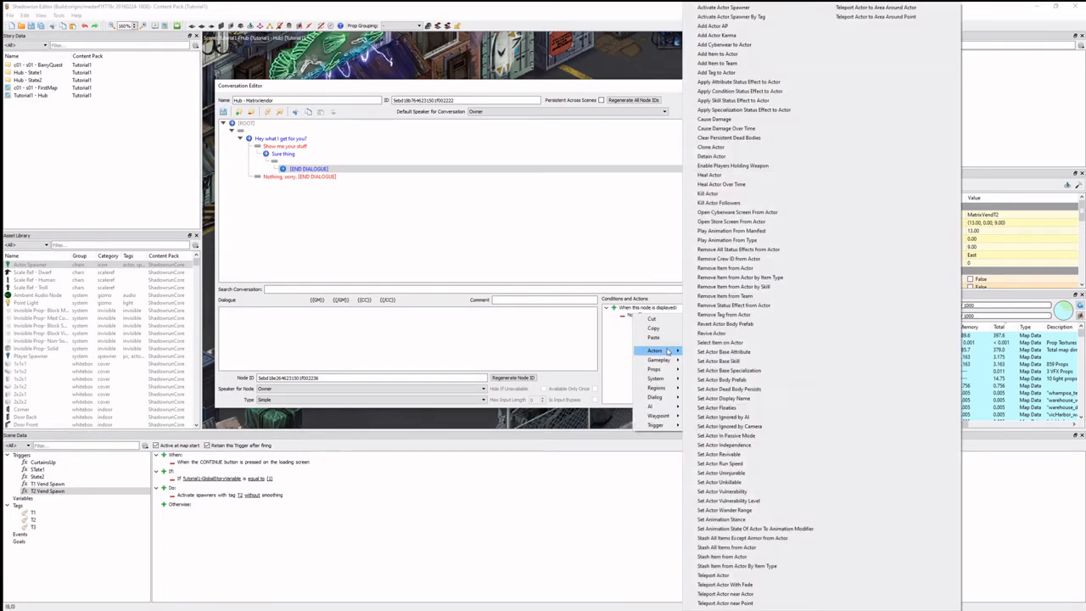
left_click(727, 221)
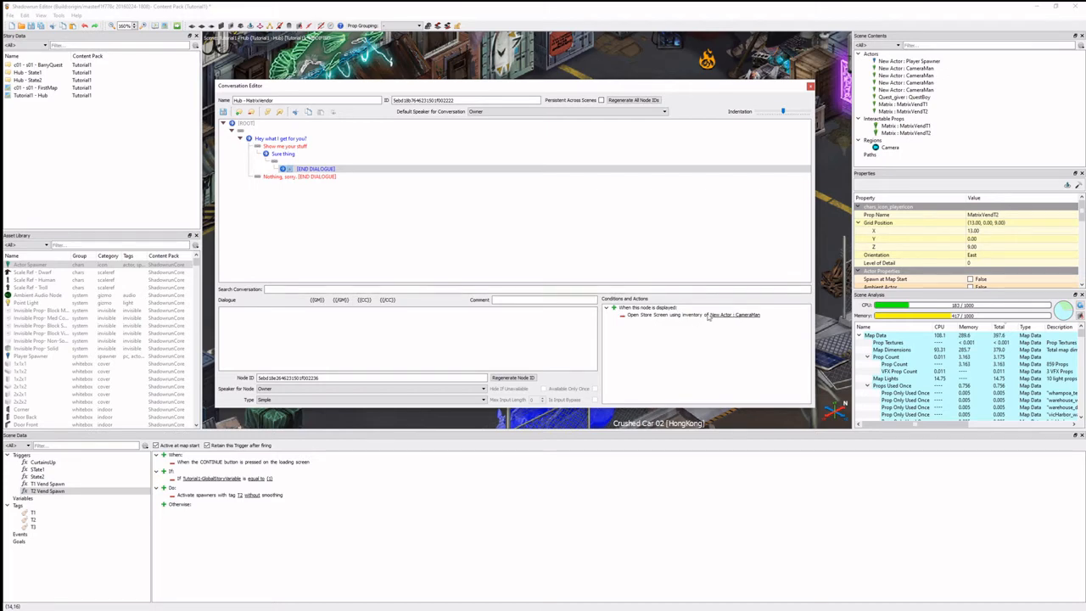
- Set the actor whose inventory the store screen uses to the Triggering Target Actor function
right_click(734, 318)
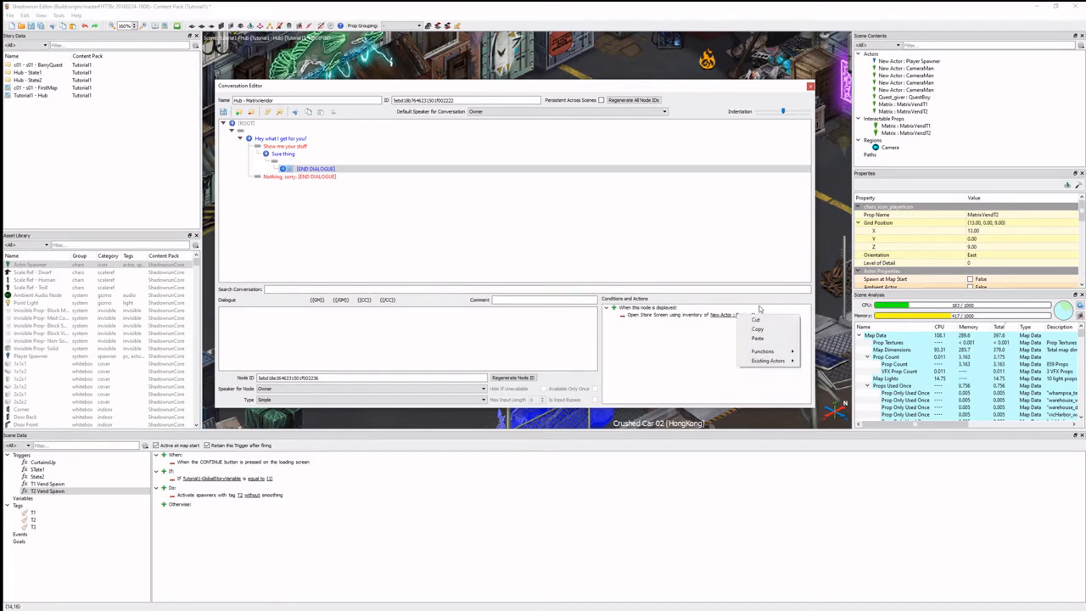
mouse_move(772, 351)
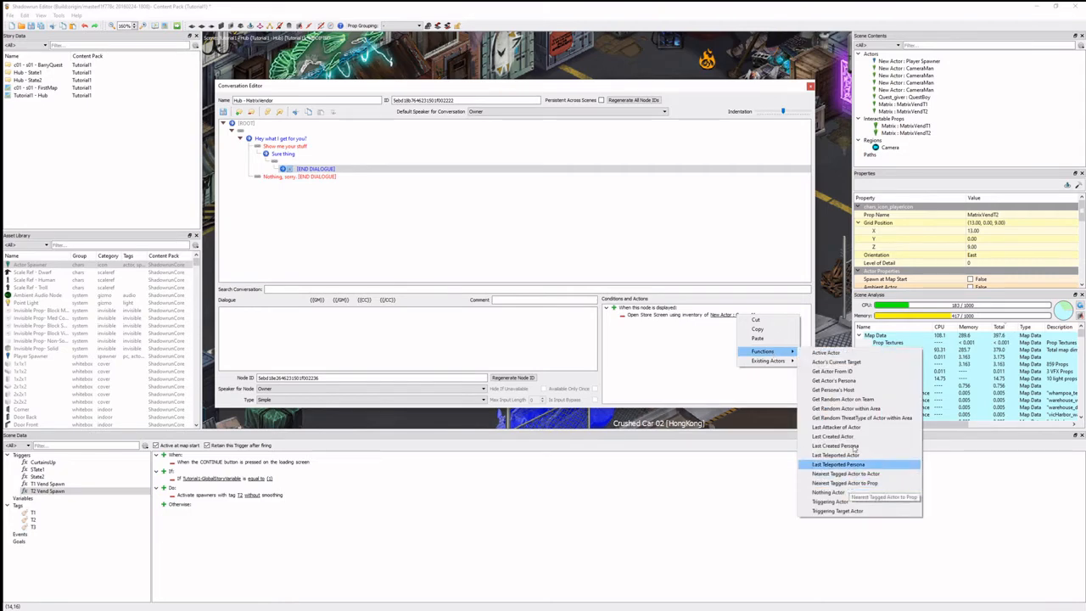
left_click(848, 512)
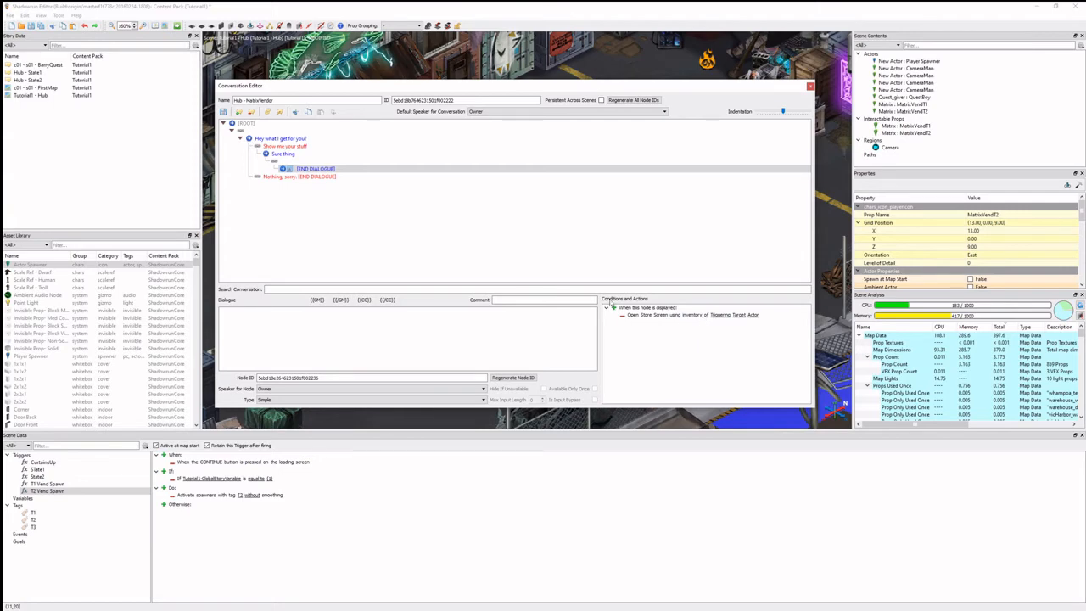
- Save the Hub - MatrixVendor conversation over its existing version and close it
left_click(223, 112)
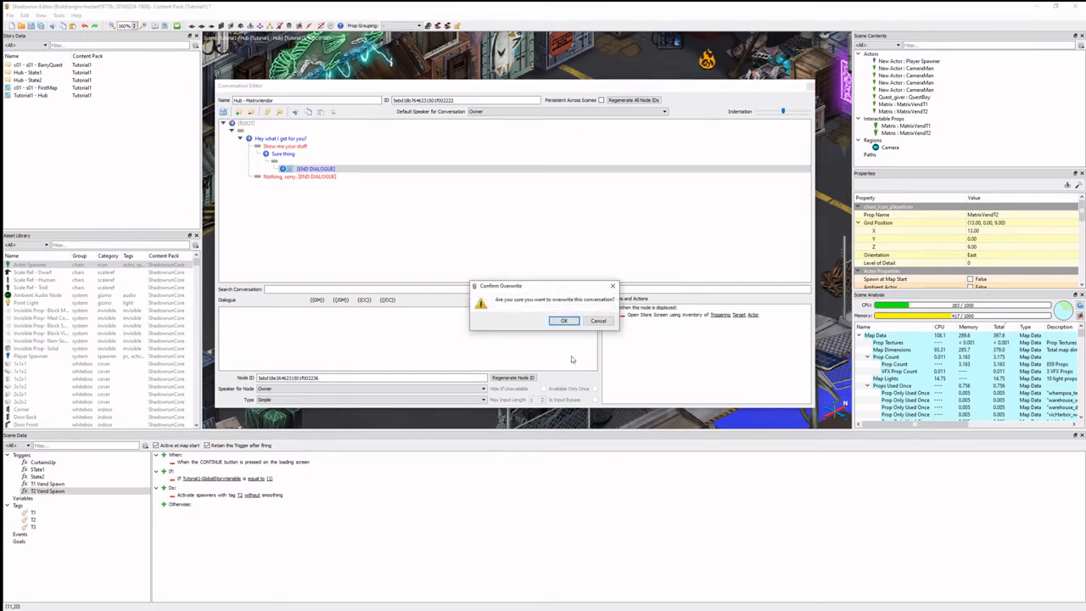
left_click(564, 321)
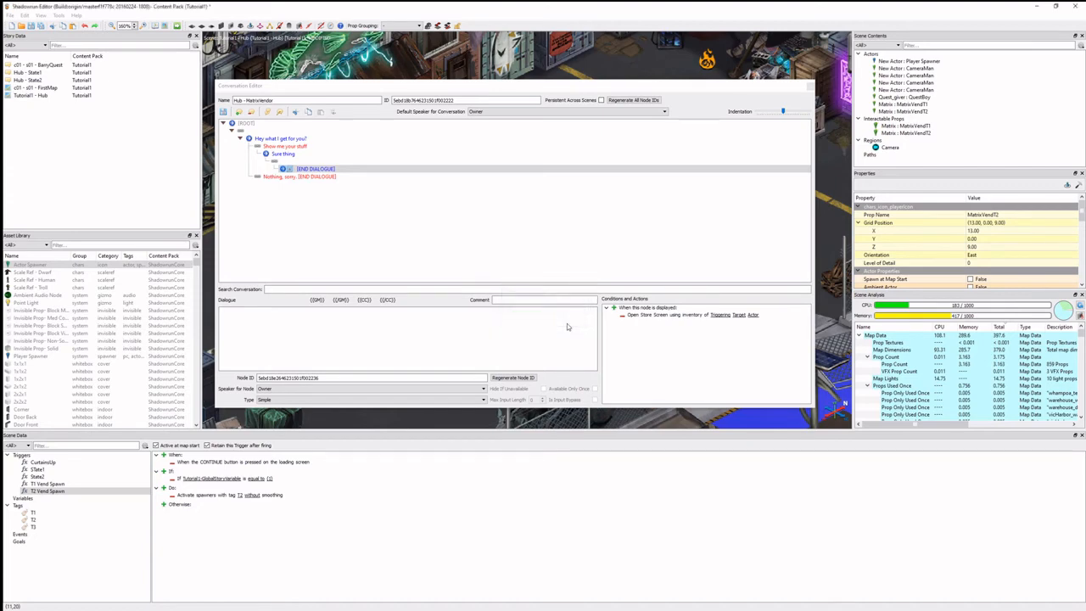
left_click(809, 86)
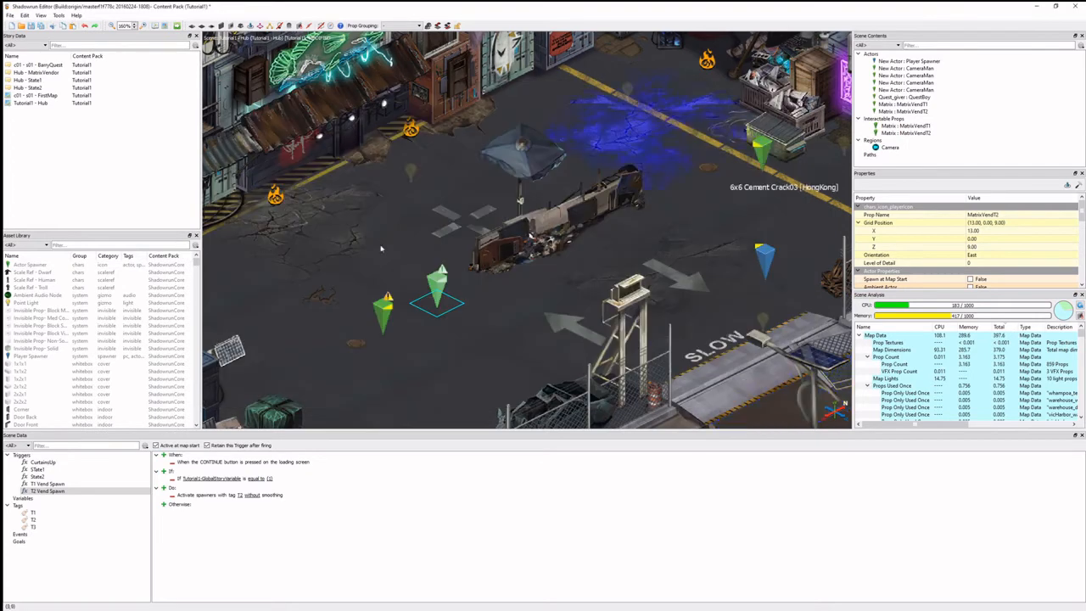
left_click(34, 76)
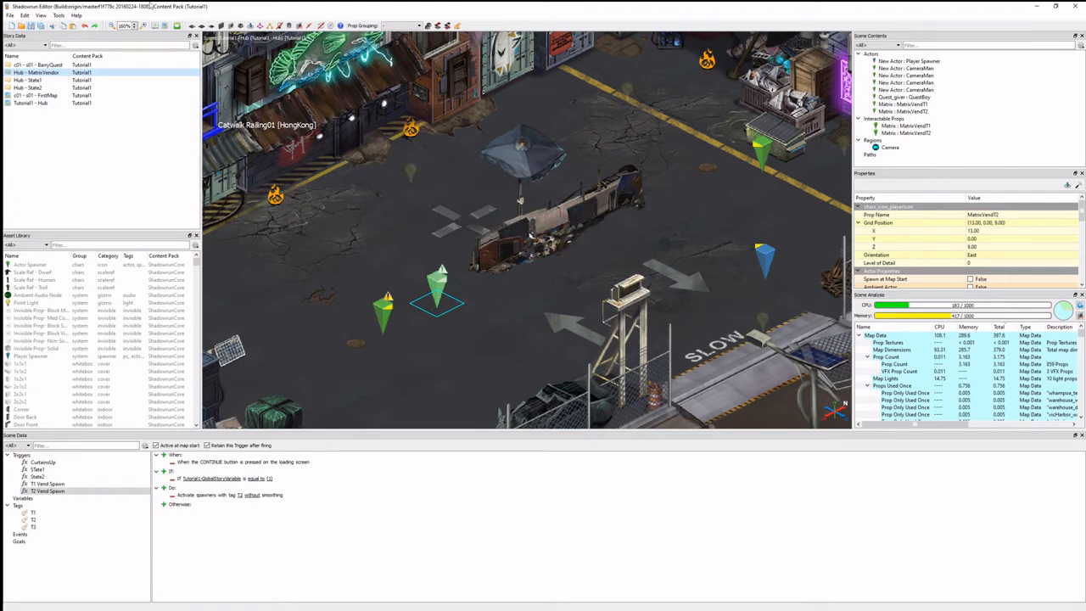
- Change the interaction type of the MatrixVendT1 actor from a dummy interaction to Conversation
left_click(380, 316)
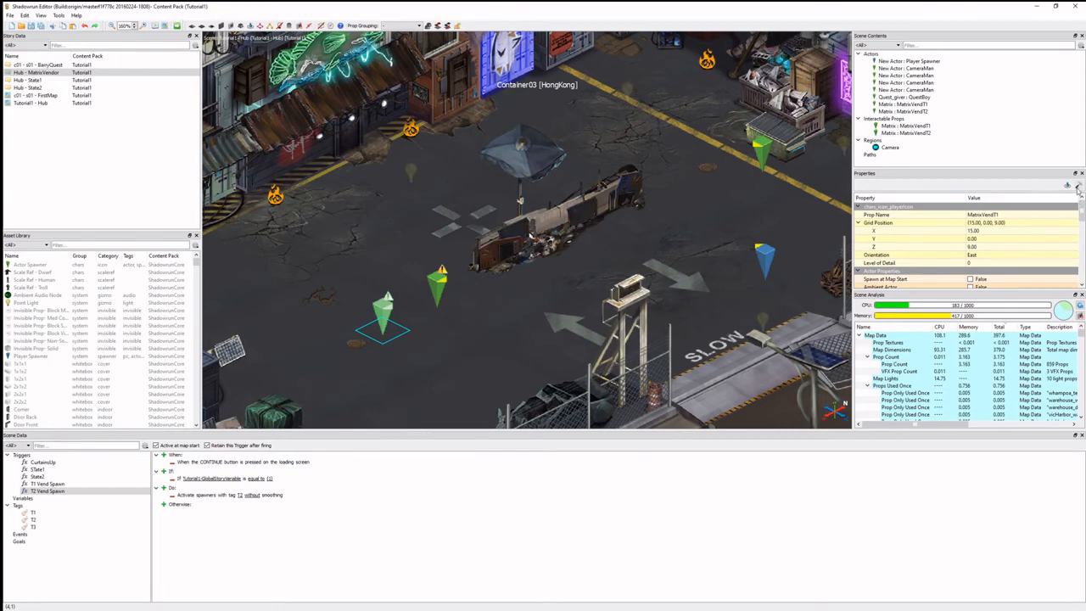
left_click(1078, 187)
left_click(455, 218)
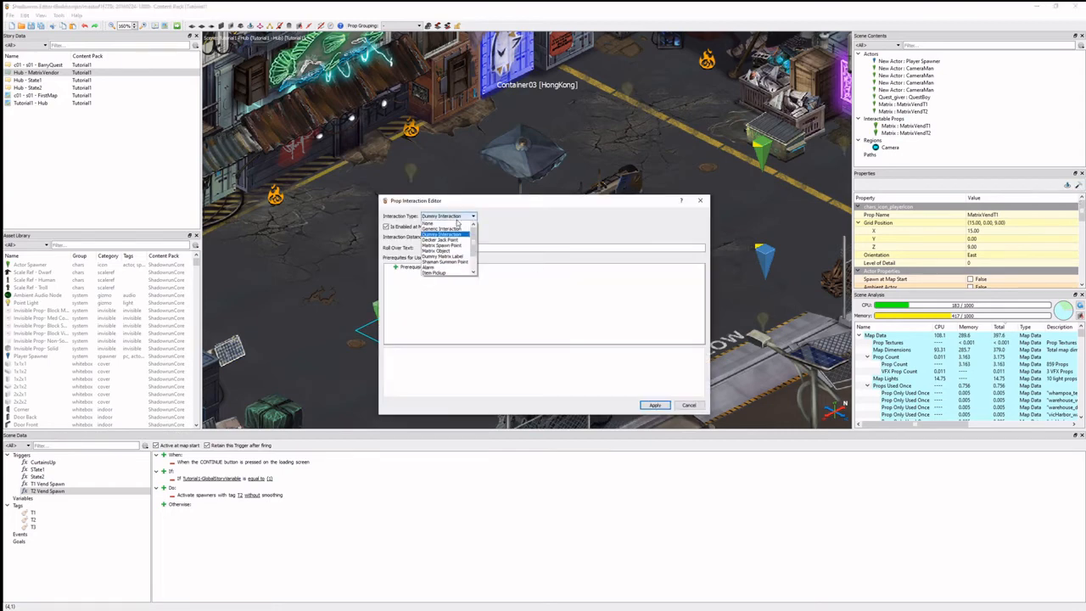
scroll(452, 249, "down", 2)
left_click(448, 259)
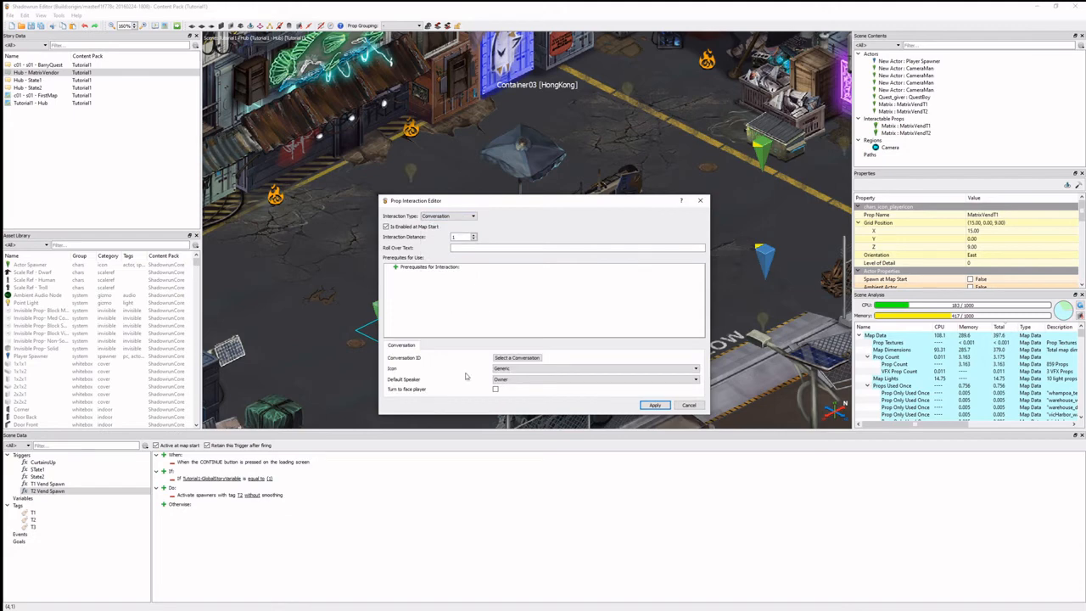
- Assign the Hub - MatrixVendor conversation to MatrixVendT1's interaction with the Conversation icon, and apply it
left_click(522, 359)
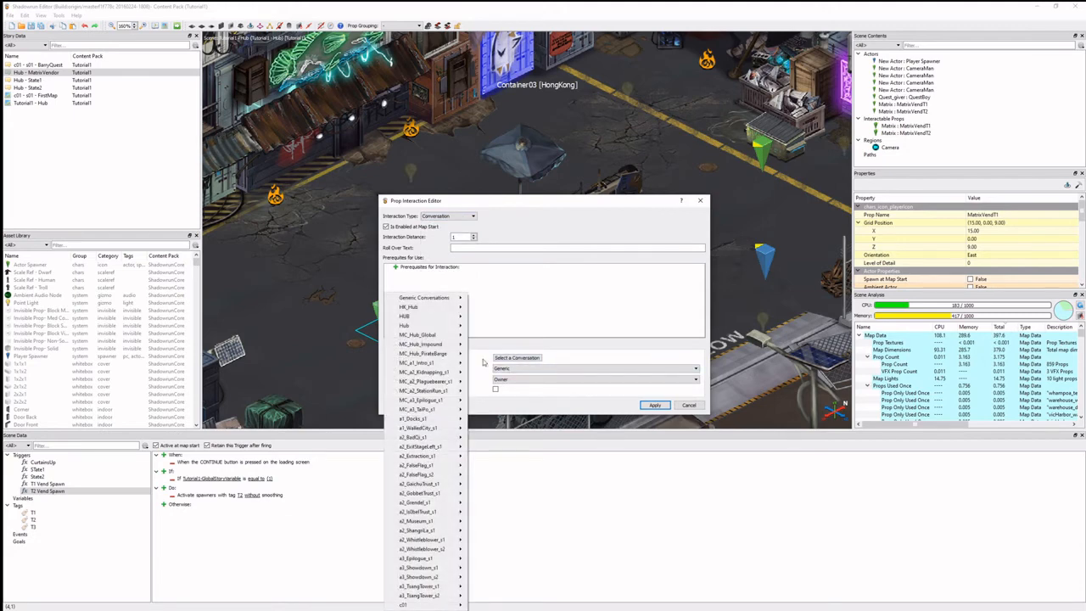
mouse_move(443, 316)
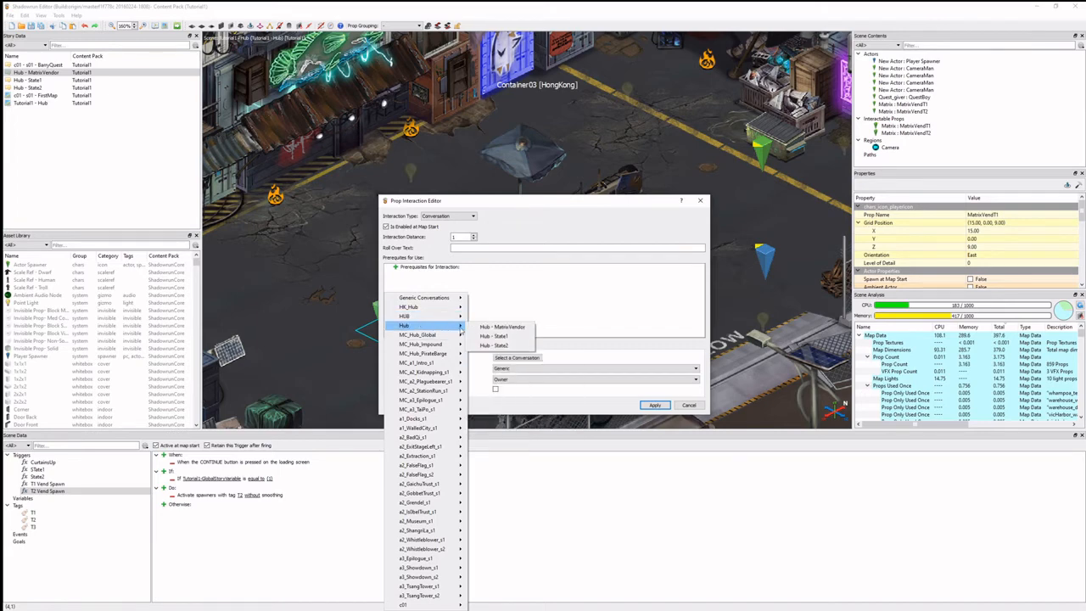
left_click(484, 326)
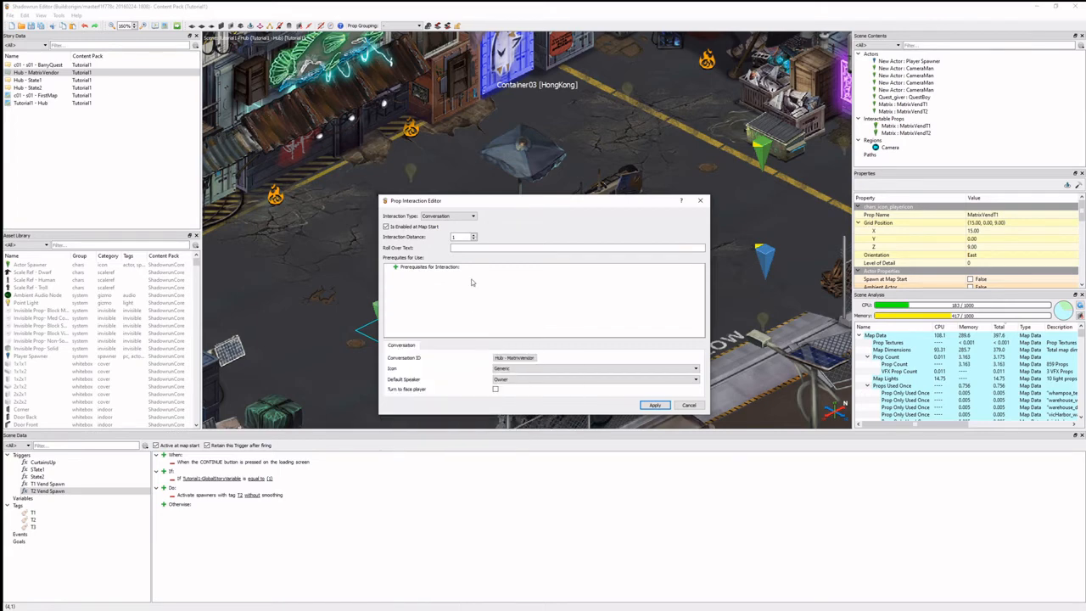
left_click(519, 370)
left_click(532, 393)
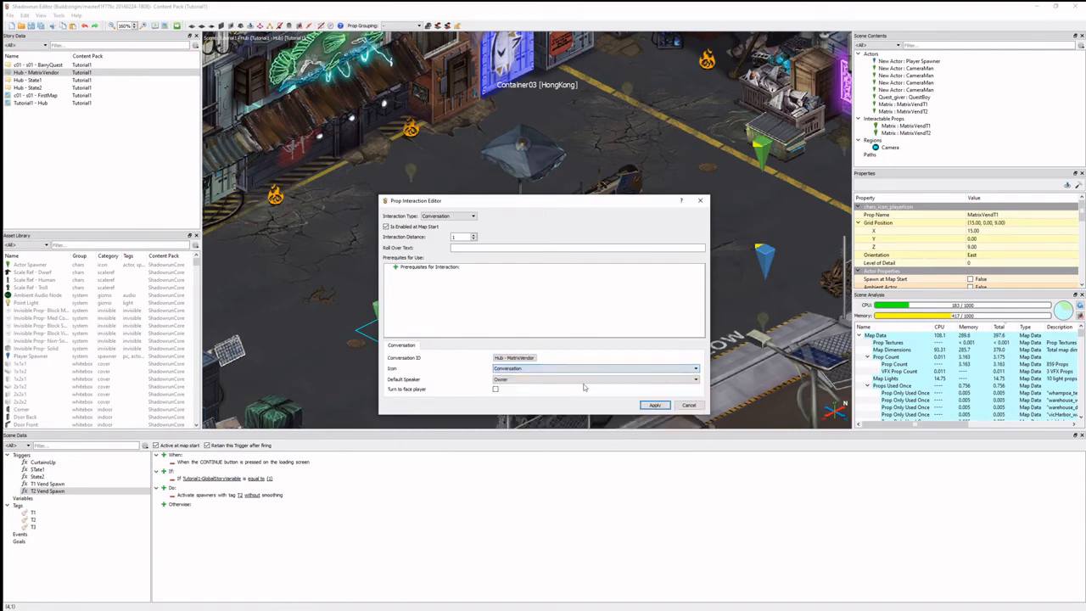
left_click(653, 405)
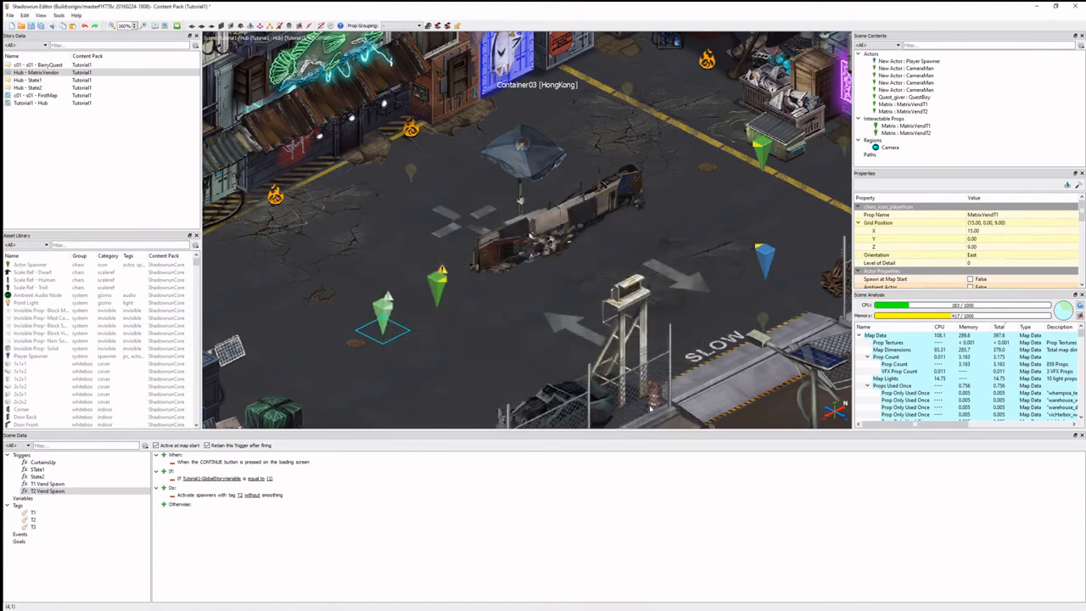
- Change the interaction type of the MatrixVendT2 actor from a dummy interaction to Conversation
left_click(435, 291)
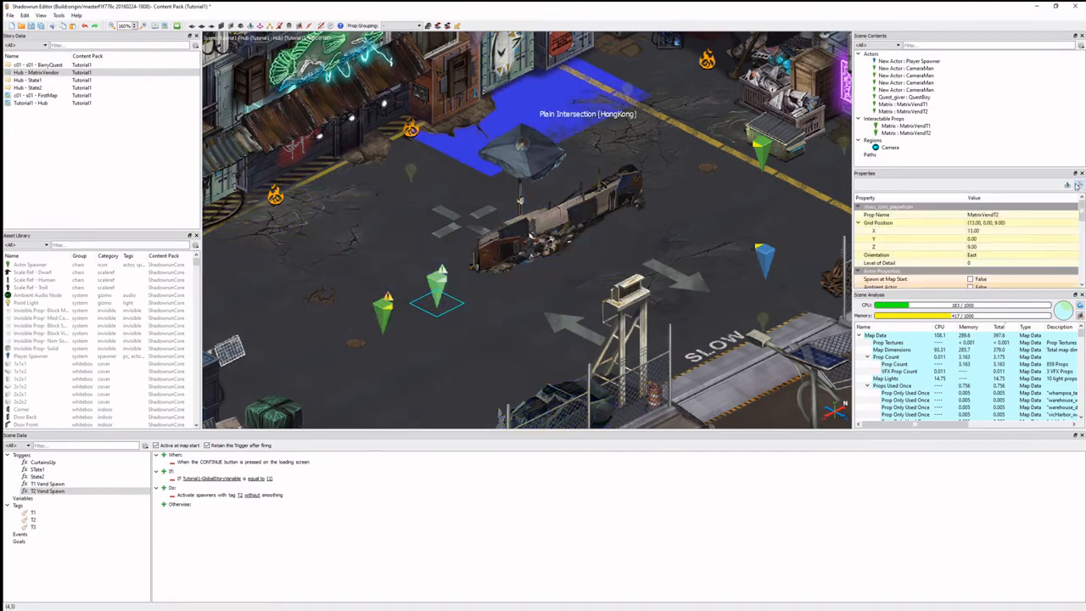
left_click(1069, 185)
left_click(456, 217)
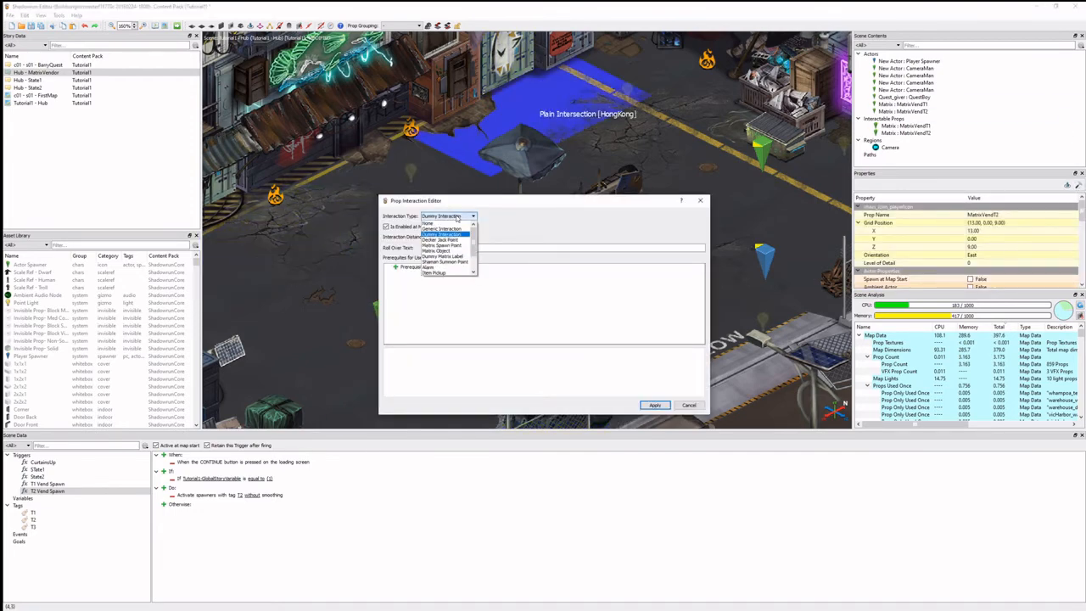
scroll(456, 246, "down", 2)
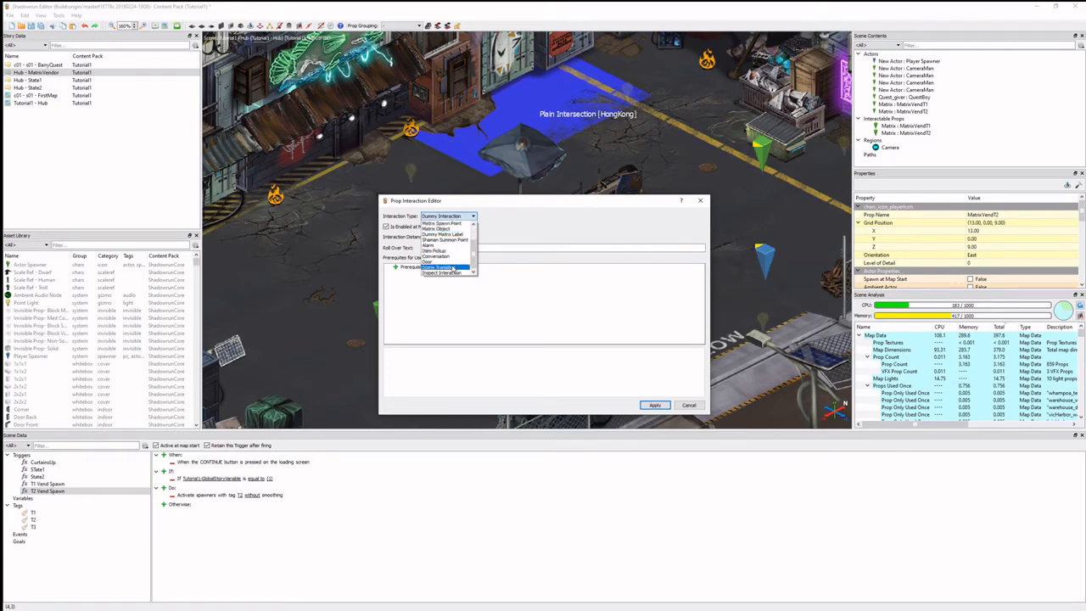
left_click(454, 256)
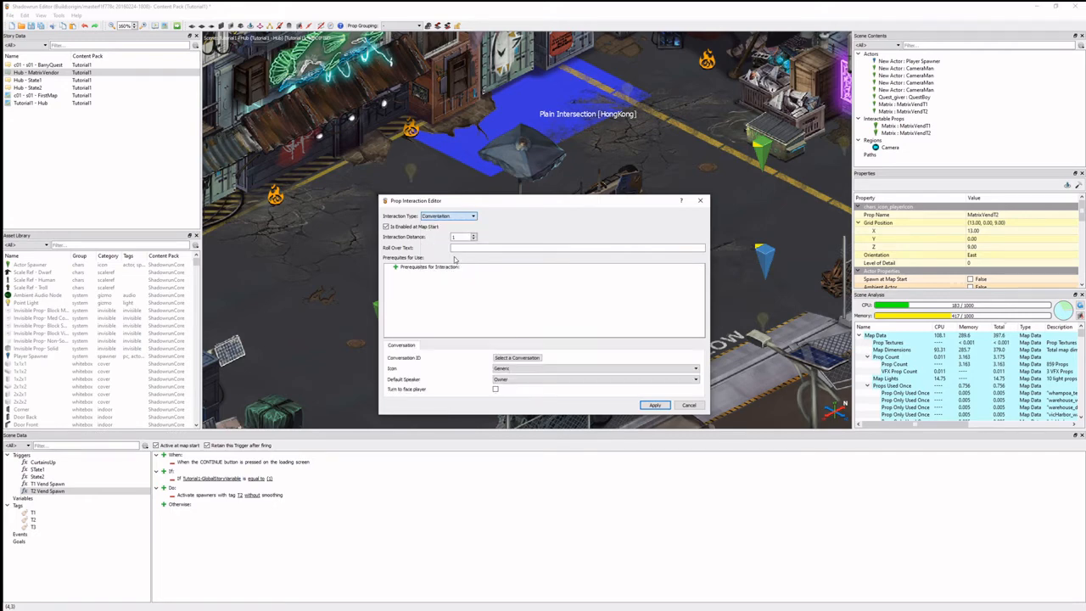
- Assign the Hub - MatrixVendor conversation to MatrixVendT2's interaction with the Conversation icon, and apply it
left_click(513, 359)
mouse_move(426, 329)
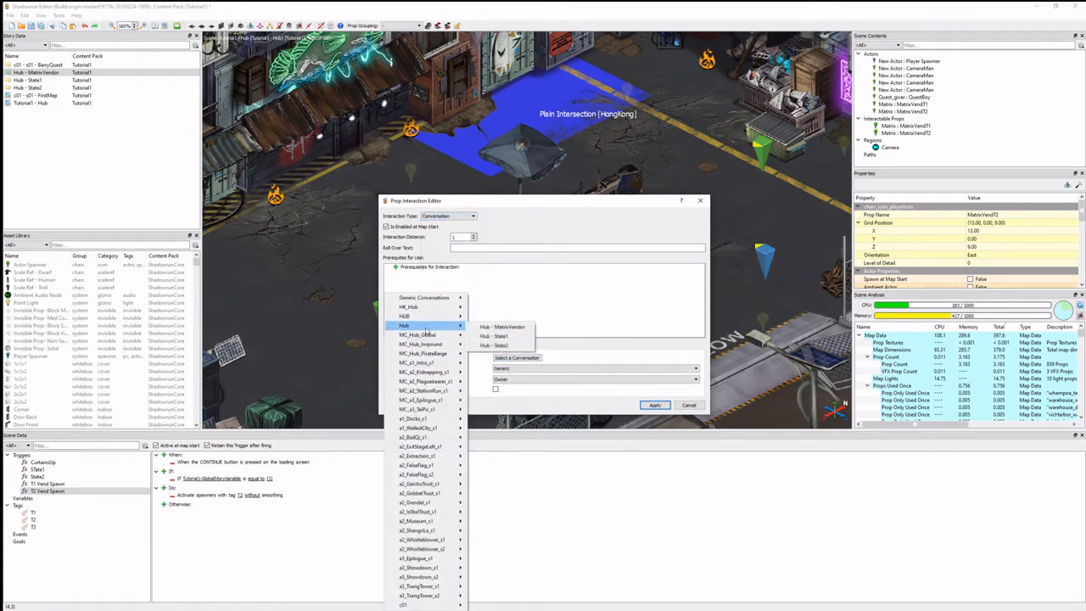
left_click(505, 327)
left_click(557, 370)
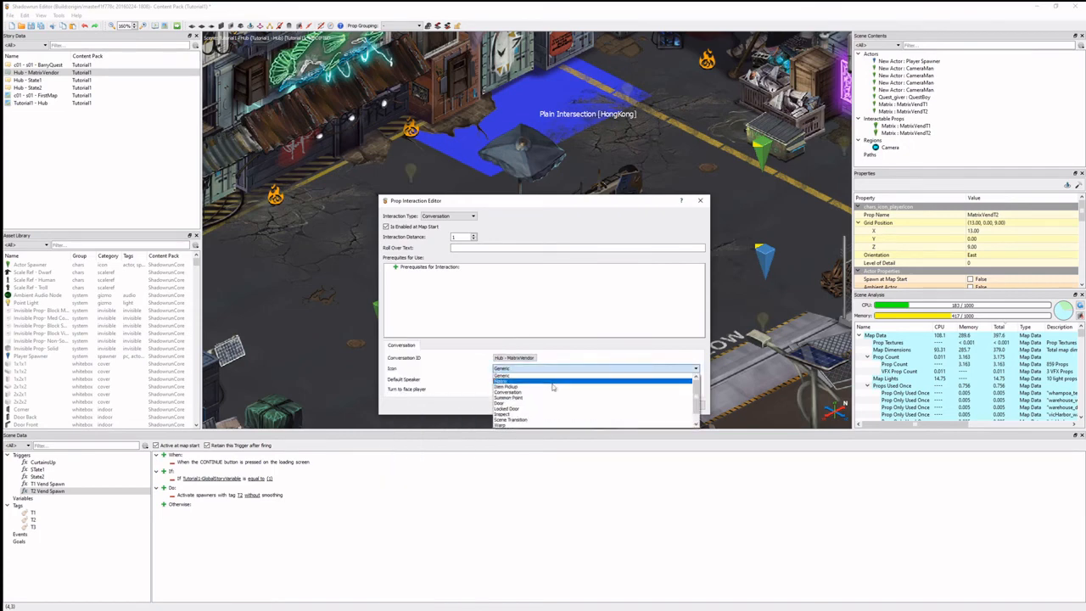
left_click(551, 392)
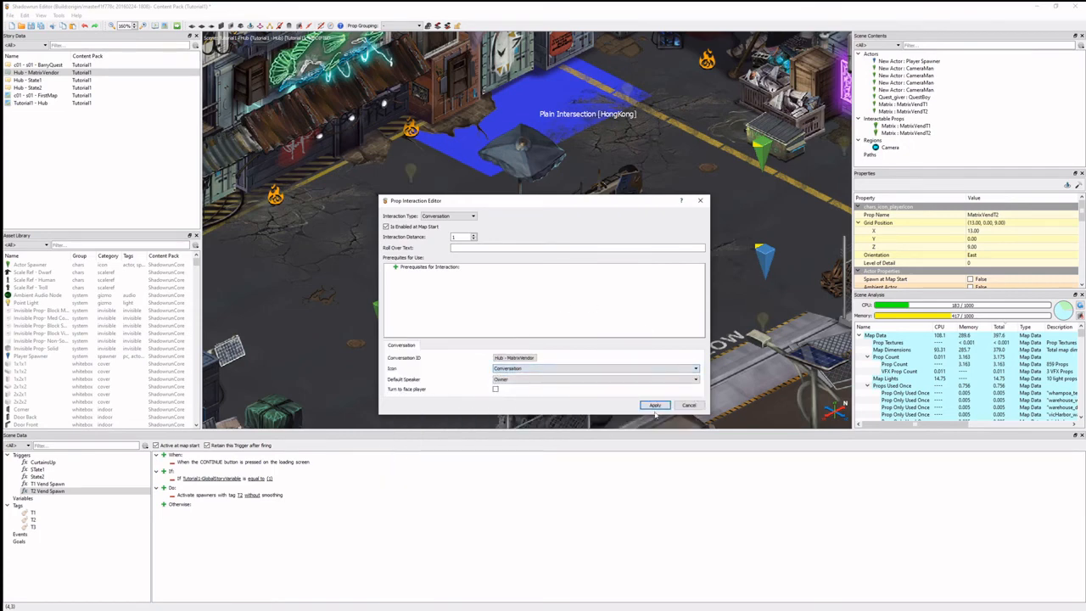
left_click(654, 405)
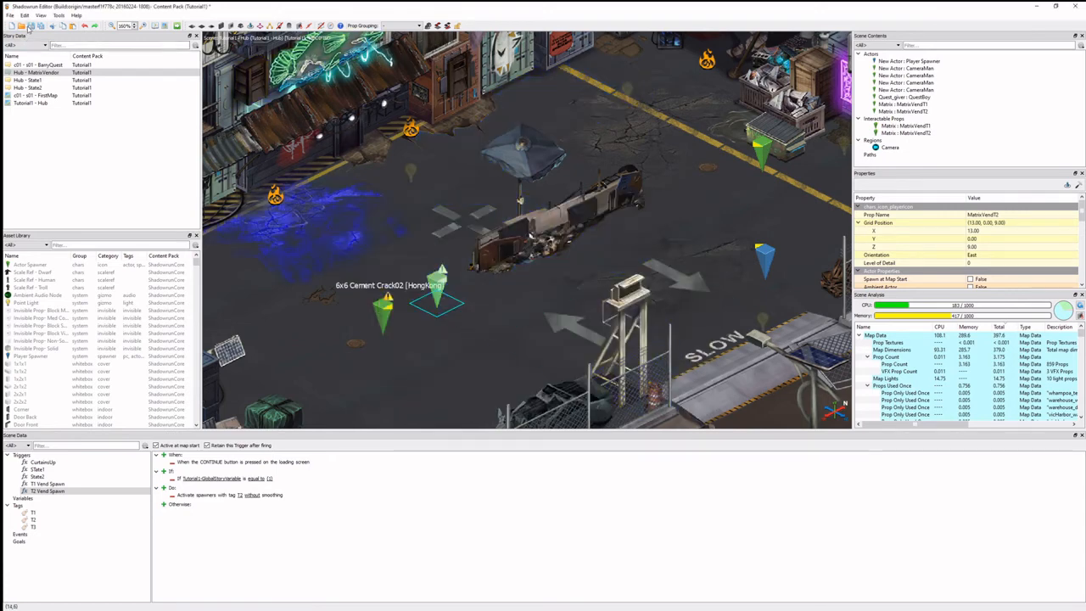
- Launch the hub scene in the game for testing, importing the character from the most recent Hub save
scroll(501, 283, "down", 3)
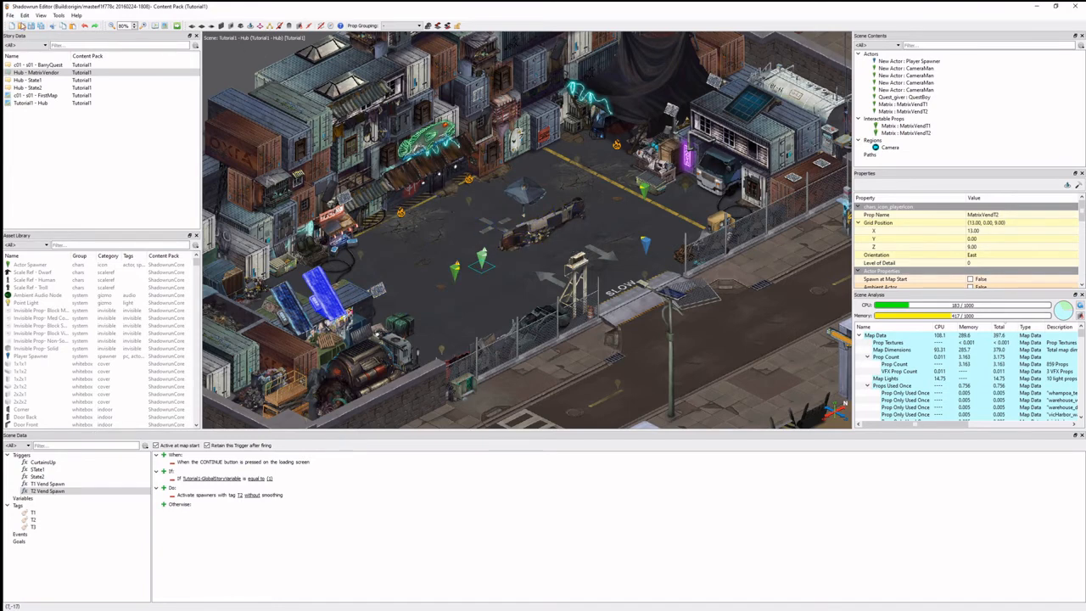
left_click(176, 26)
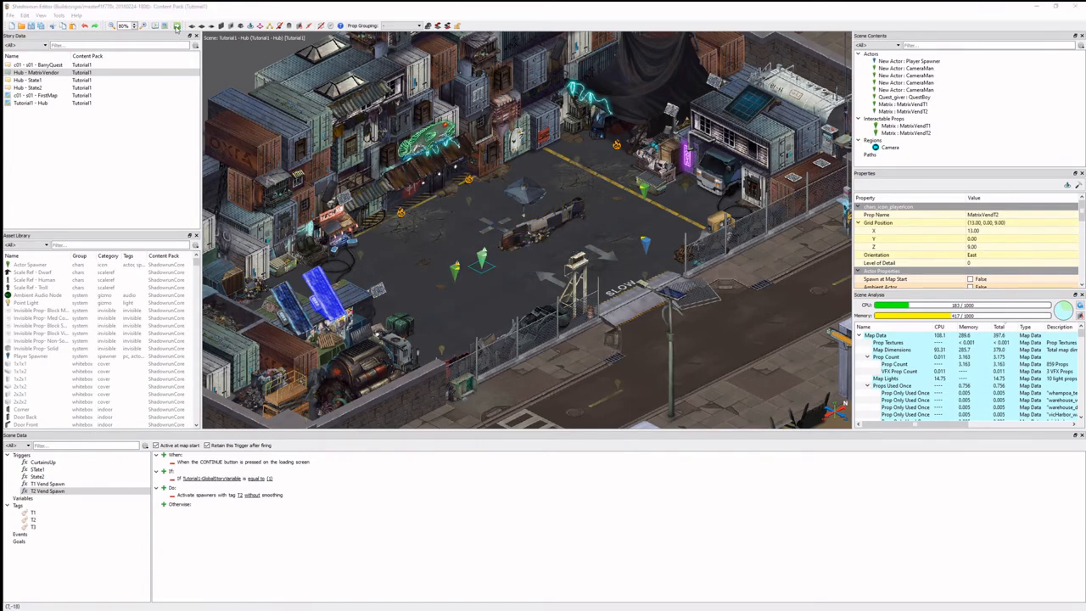
left_click(682, 211)
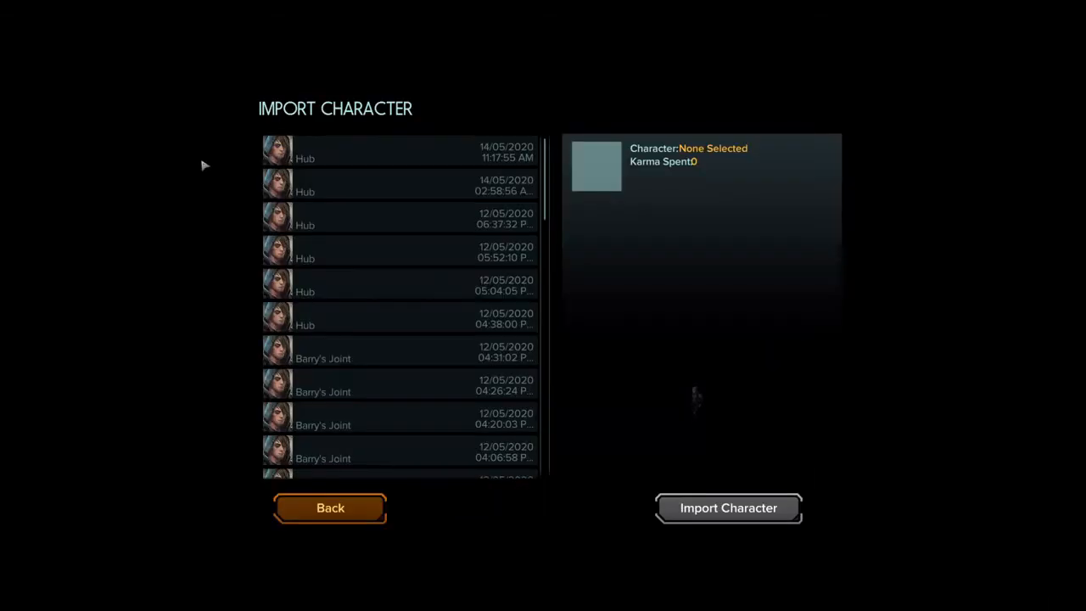
left_click(459, 156)
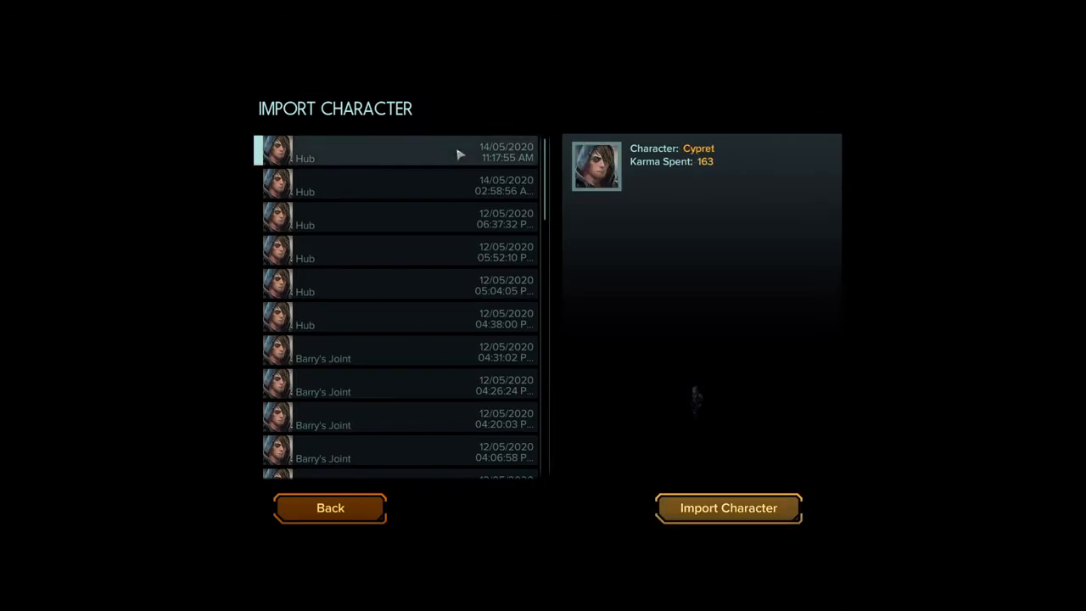
left_click(728, 509)
left_click(565, 497)
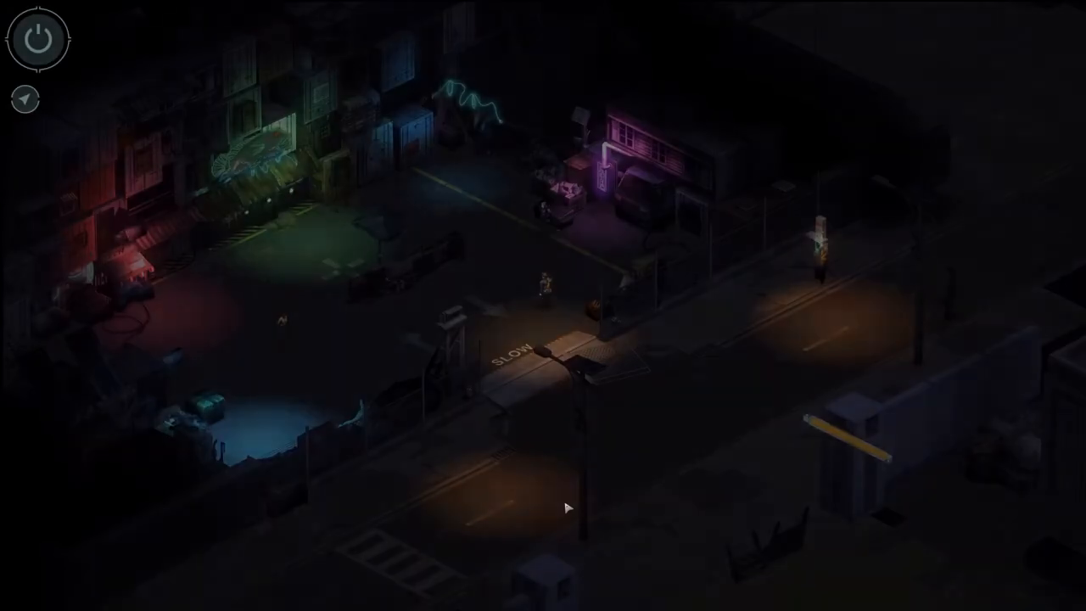
- Talk to the Matrix vendor in the hub and choose "Show me your stuff" to open the store
scroll(403, 346, "up", 5)
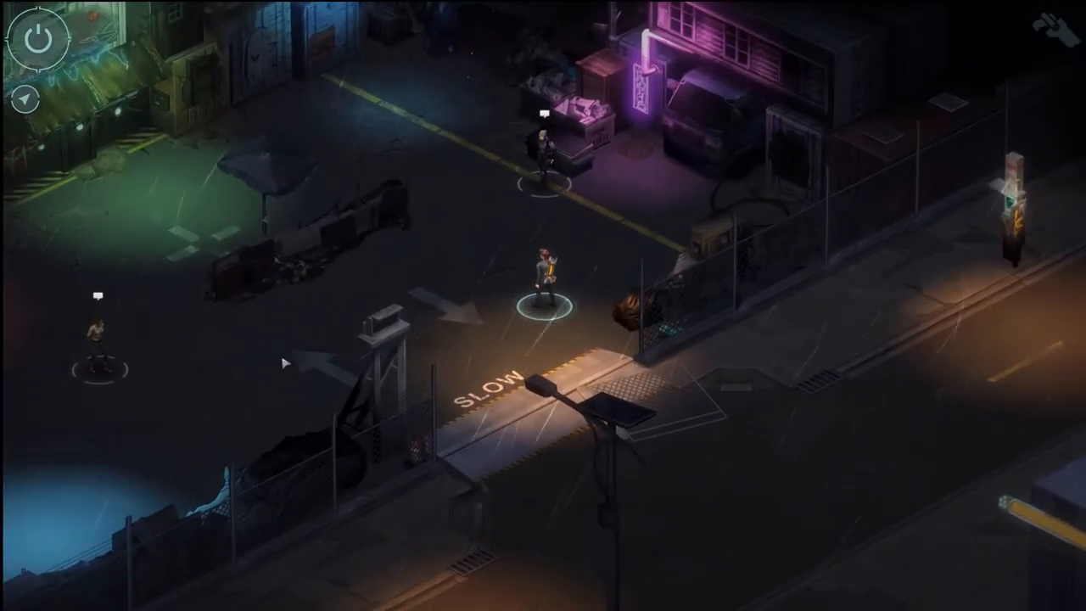
left_click(356, 341)
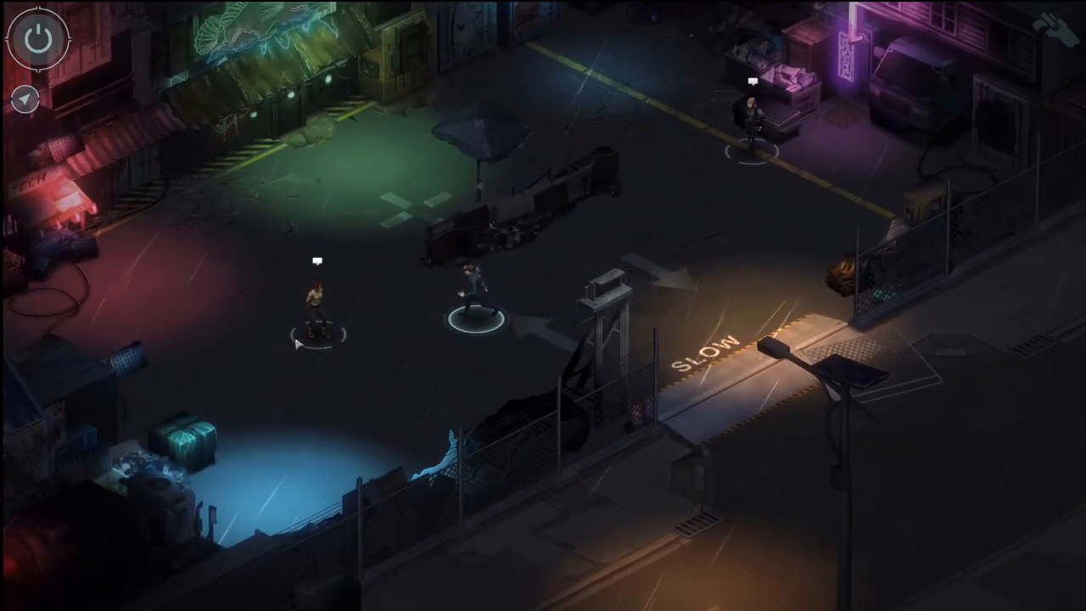
mouse_move(410, 364)
left_mouse_down()
mouse_move(458, 358)
mouse_move(490, 377)
left_mouse_up()
scroll(490, 378, "up", 1)
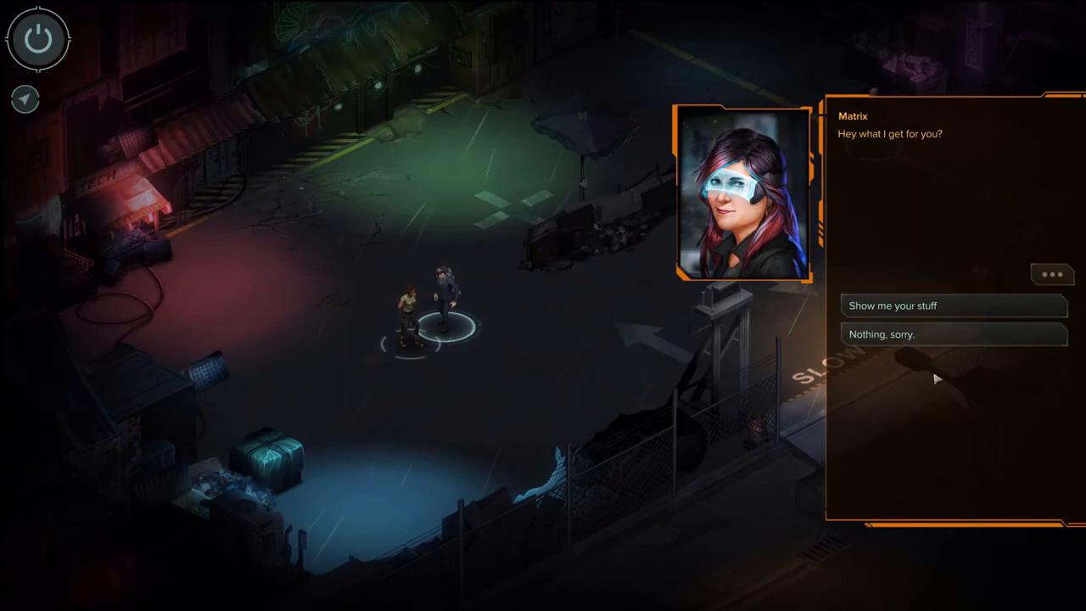
left_click(950, 308)
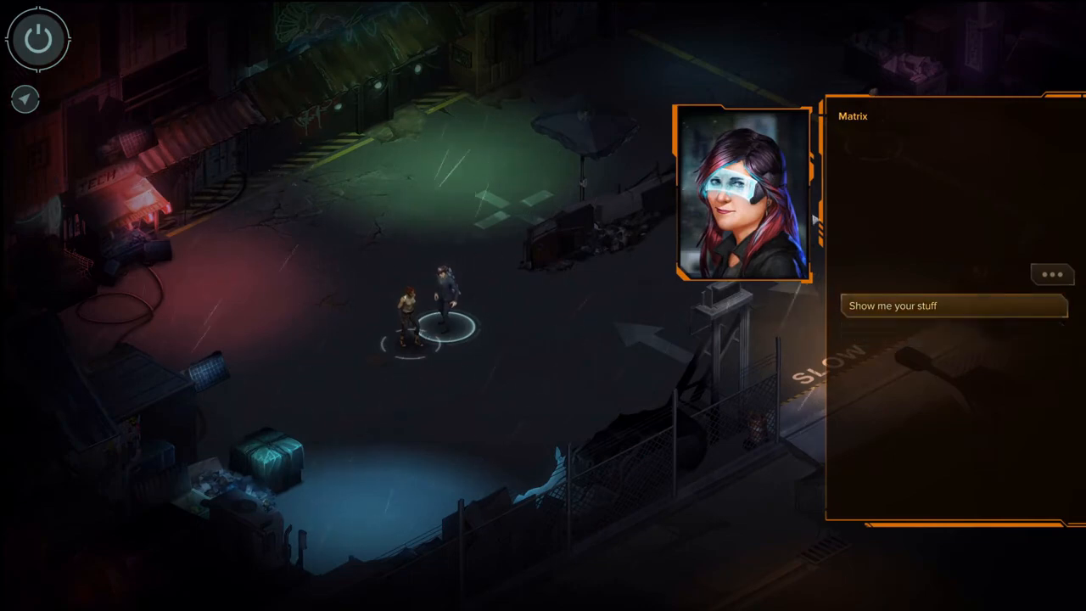
left_click(1049, 272)
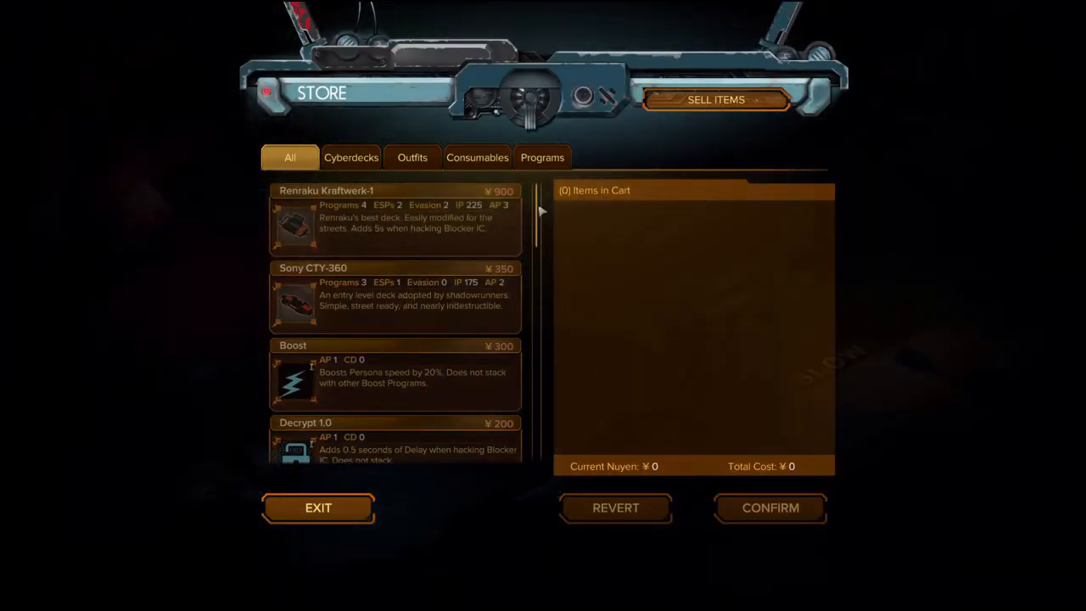
- Look through the vendor's full stock of cyberdecks and programs, and leave the store without buying
mouse_move(536, 234)
left_mouse_down()
mouse_move(538, 438)
mouse_move(536, 221)
left_mouse_up()
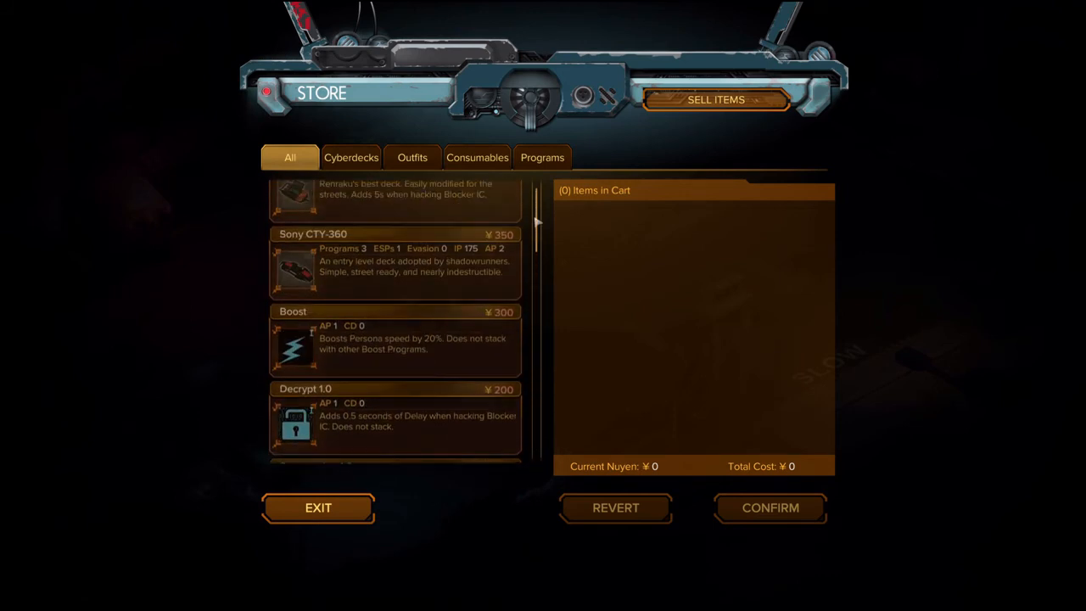
scroll(366, 414, "down", 4)
scroll(377, 318, "up", 2)
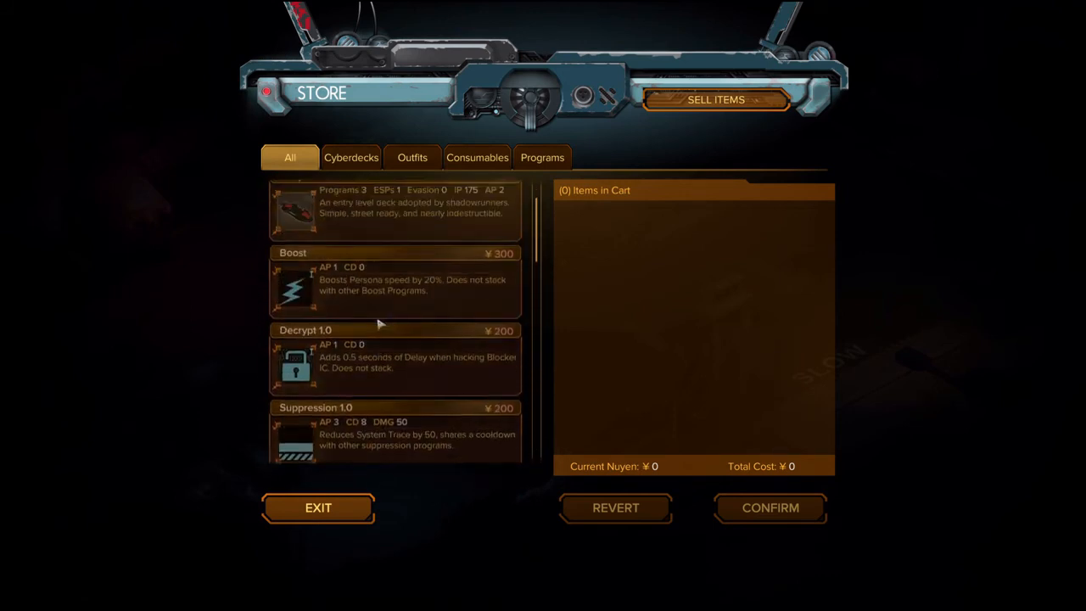
scroll(380, 323, "up", 2)
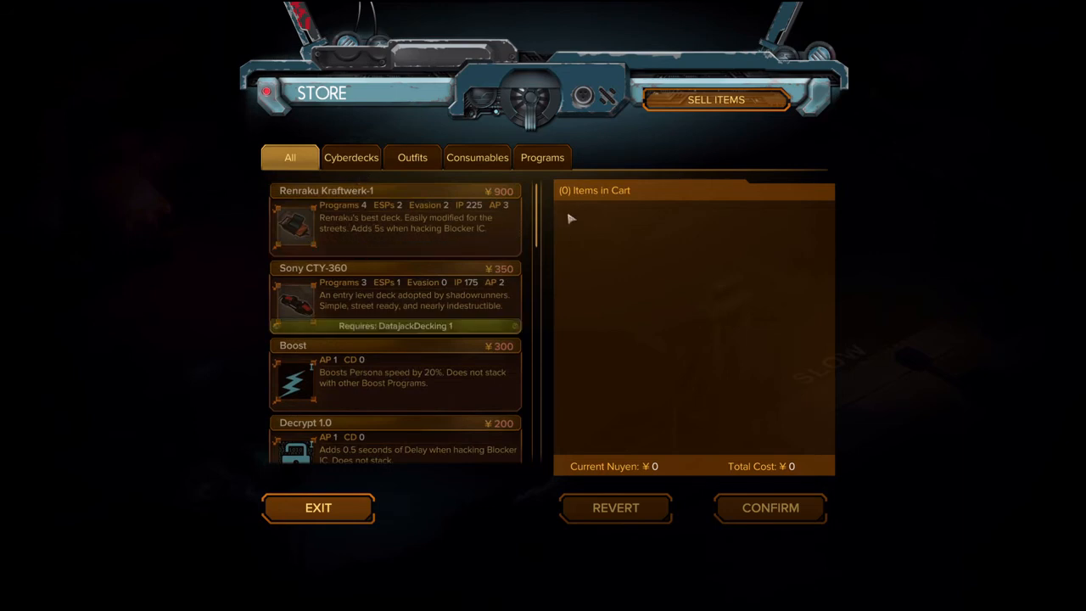
left_click_drag(536, 203, 532, 381)
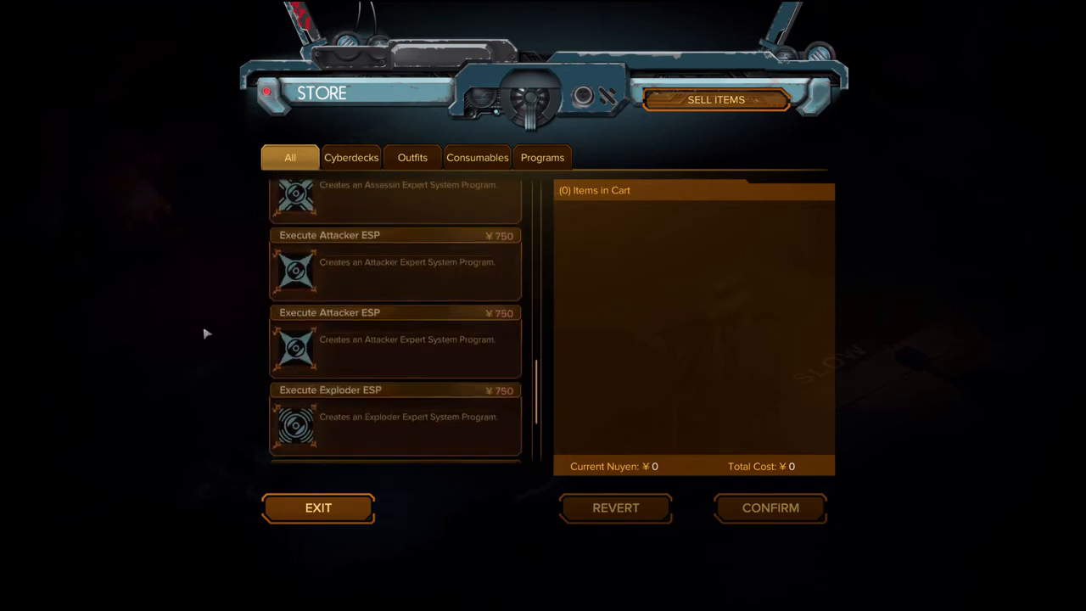
left_click(297, 509)
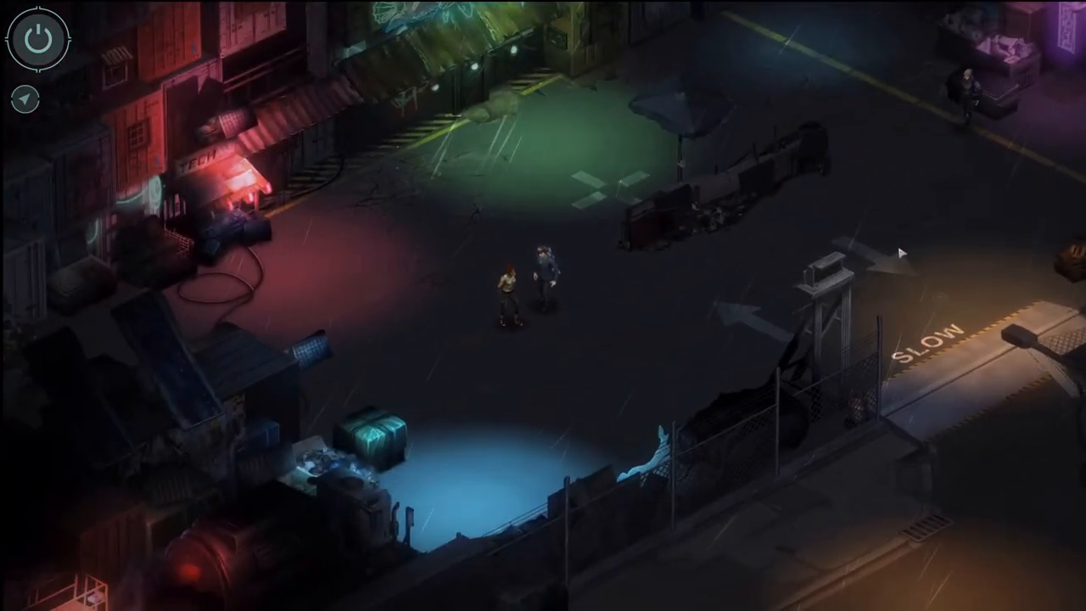
- Talk to the quest giver, finish the conversation, and confirm travelling to the new location
left_click(935, 211)
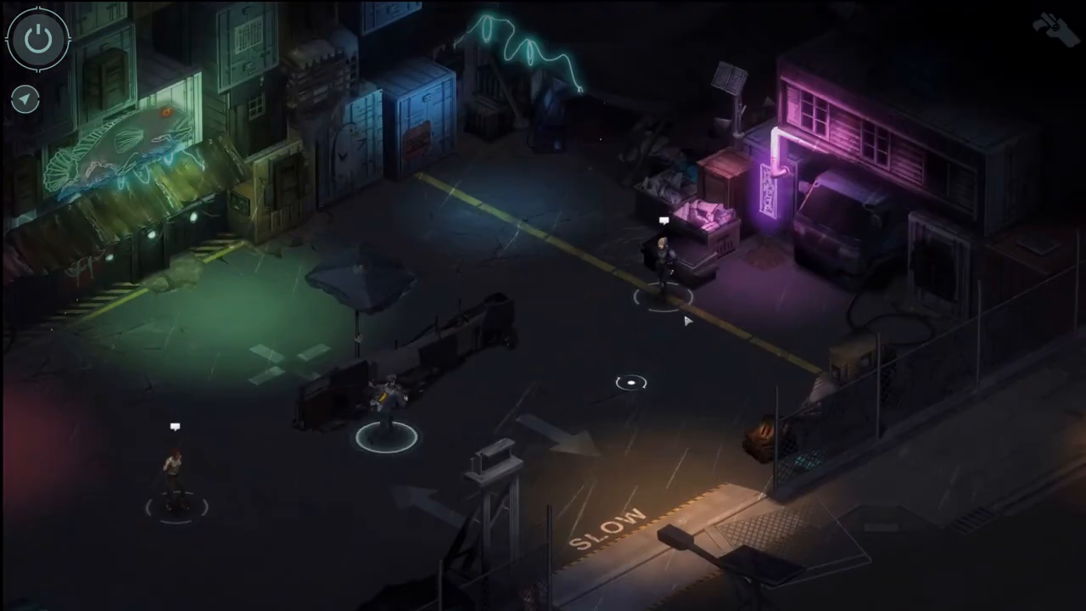
left_click(687, 320)
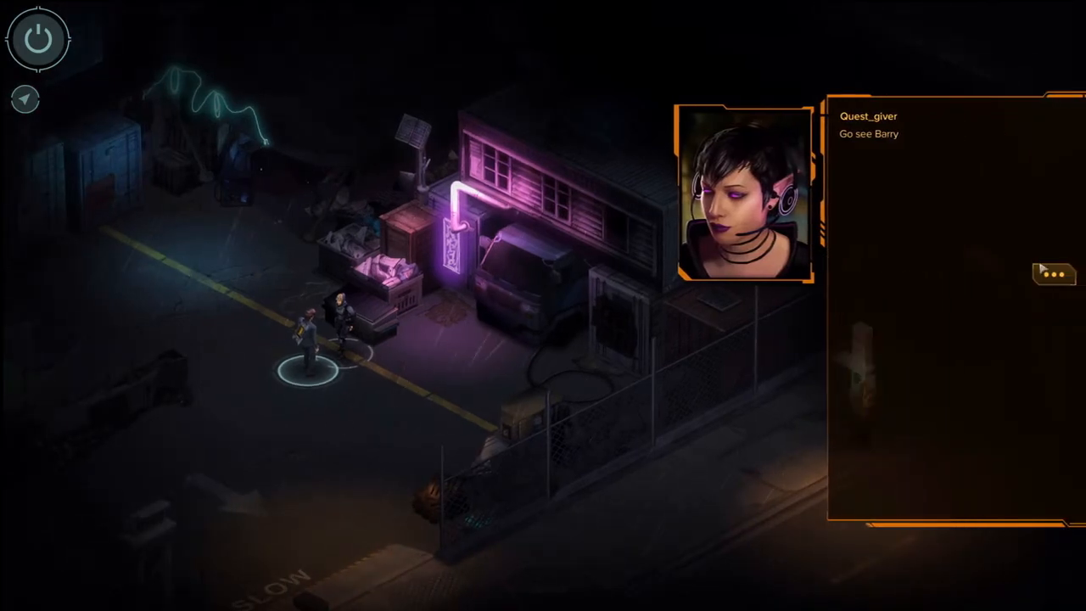
left_click(1043, 268)
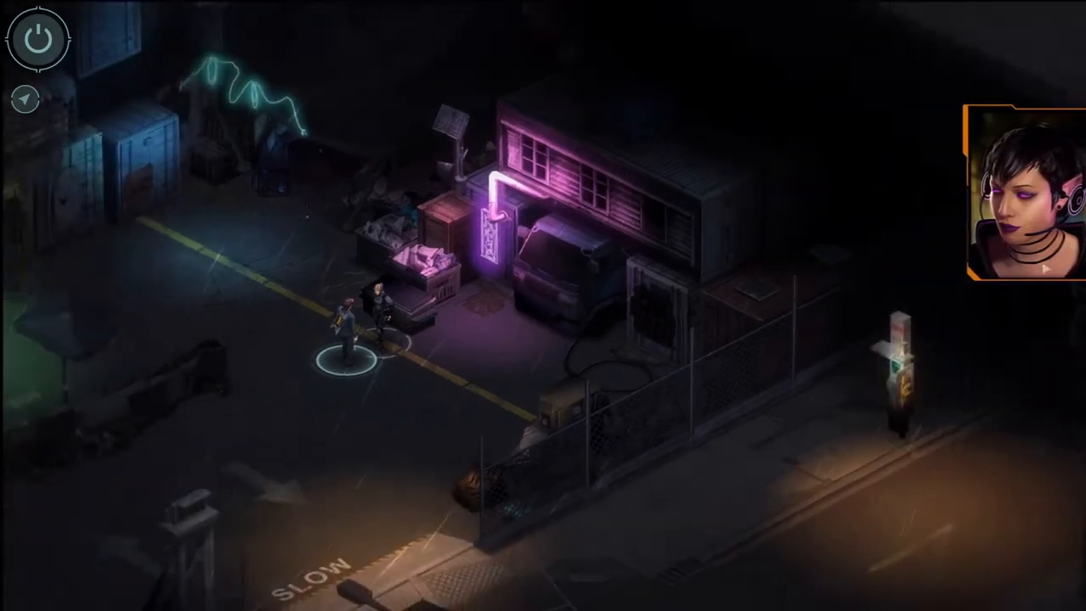
left_click(742, 244)
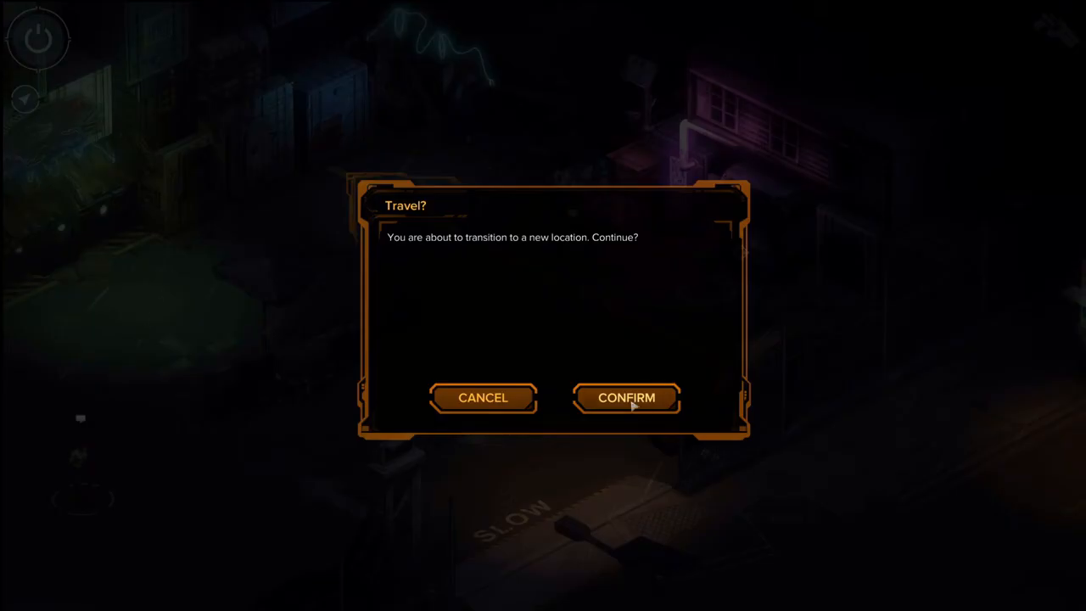
left_click(632, 407)
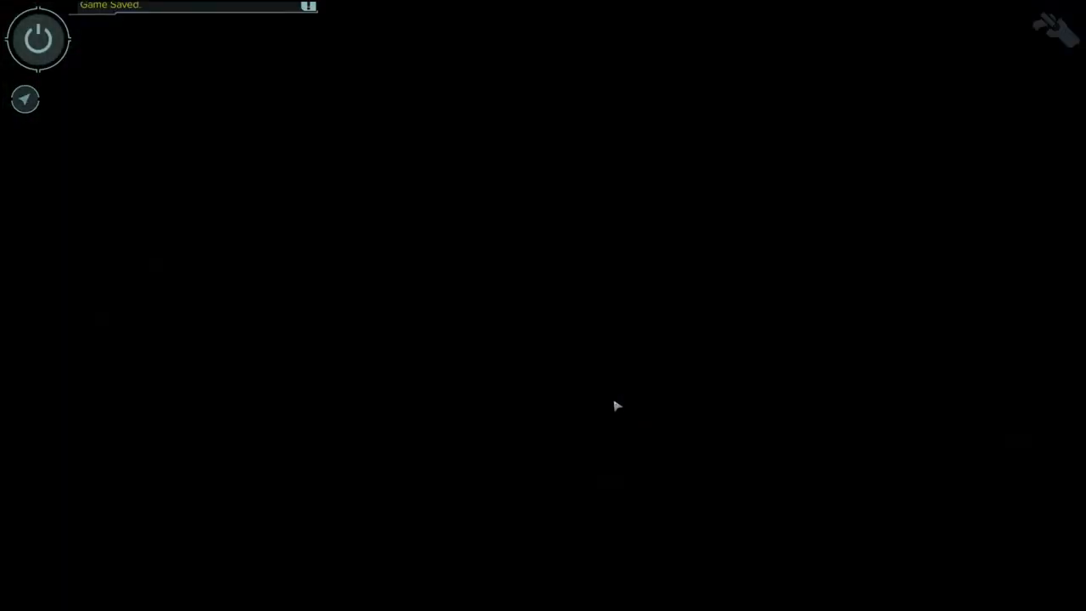